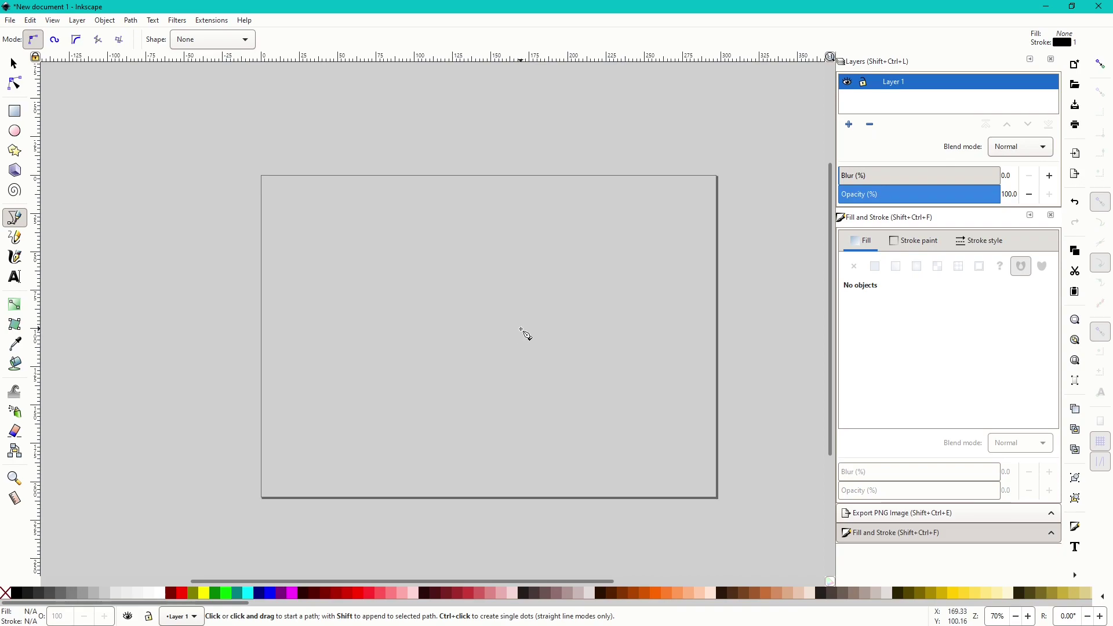
- Draw a closed zigzag lightning-bolt outline with the Bezier pen in the middle of the page
{"action": "scroll", "coordinate": [523, 330], "scroll_direction": "up", "scroll_amount": 1}
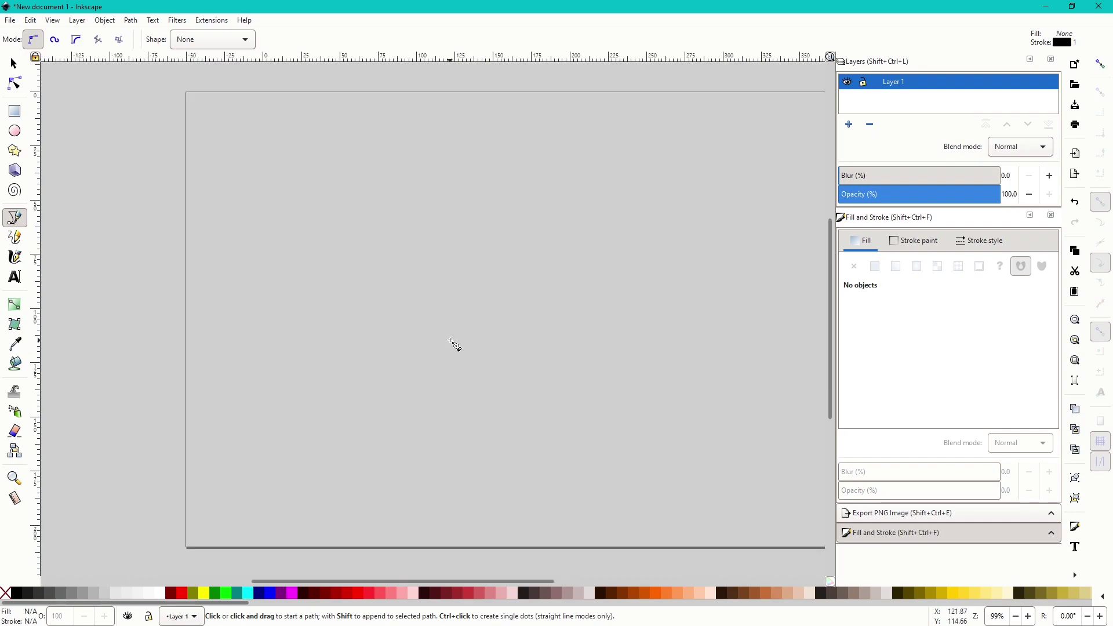
{"action": "scroll", "coordinate": [551, 328], "scroll_direction": "down", "scroll_amount": 1}
{"action": "scroll", "coordinate": [410, 325], "scroll_direction": "up", "scroll_amount": 1}
{"action": "left_click", "coordinate": [497, 223]}
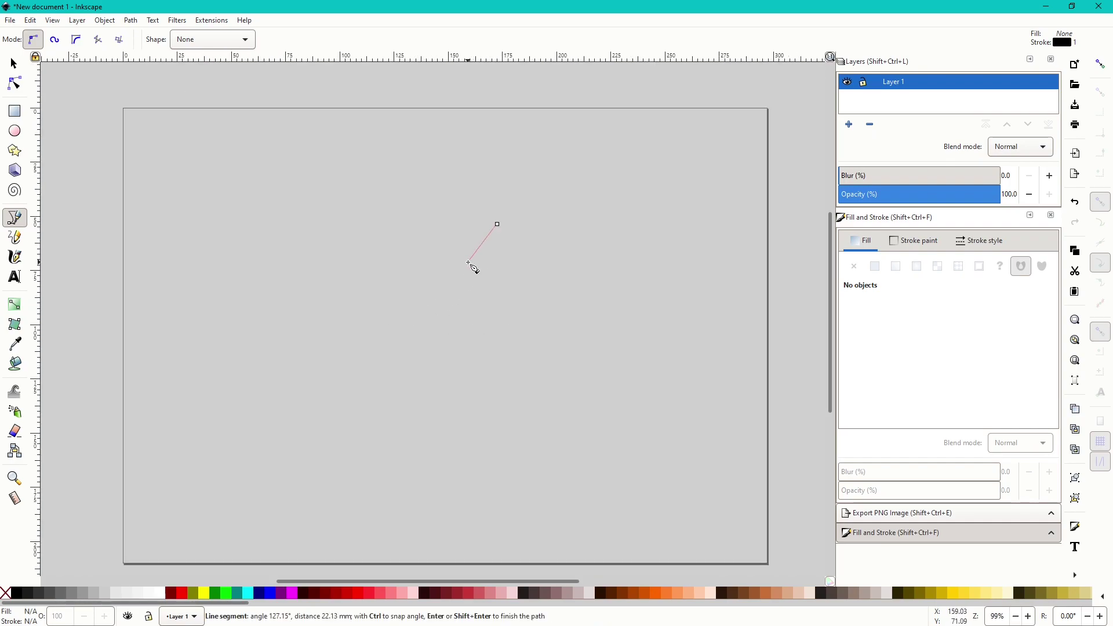
{"action": "left_click", "coordinate": [432, 325]}
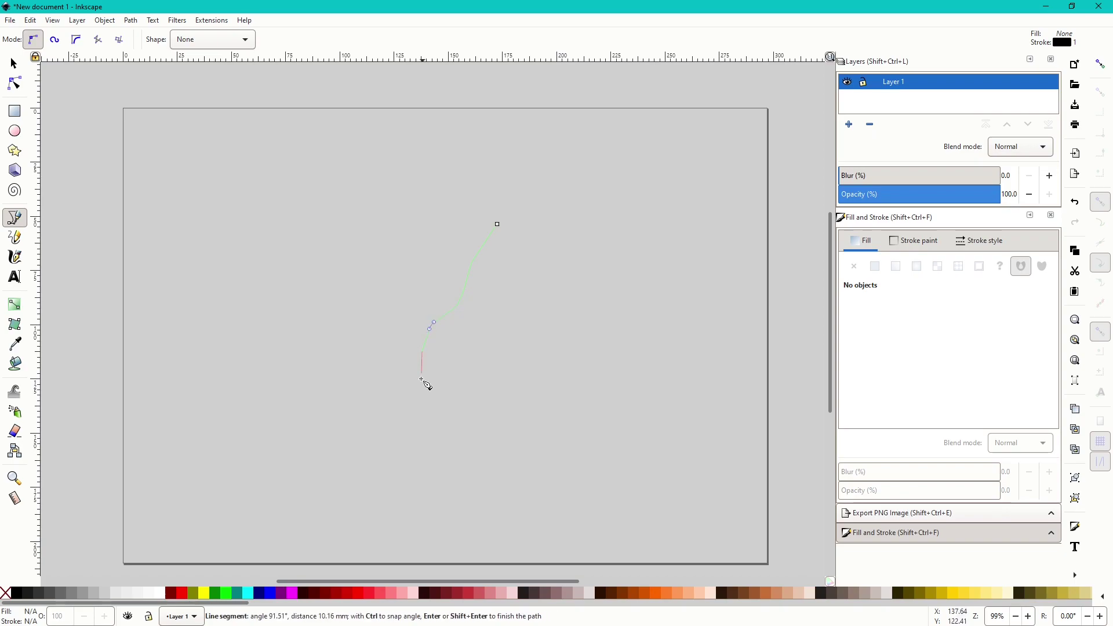
{"action": "left_click", "coordinate": [421, 391]}
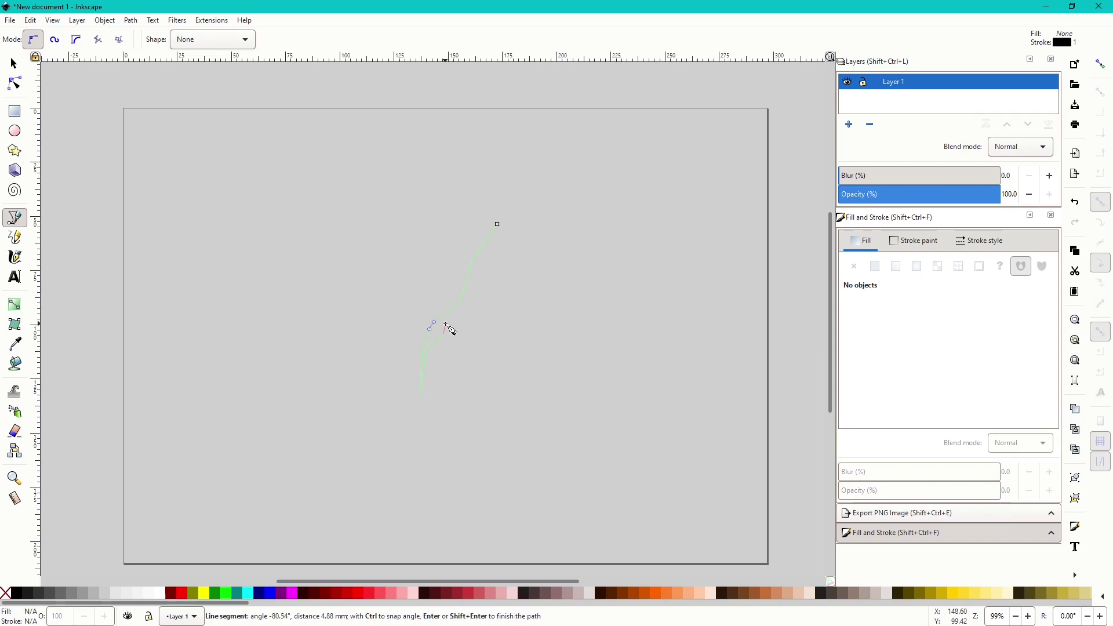
{"action": "left_click", "coordinate": [469, 310]}
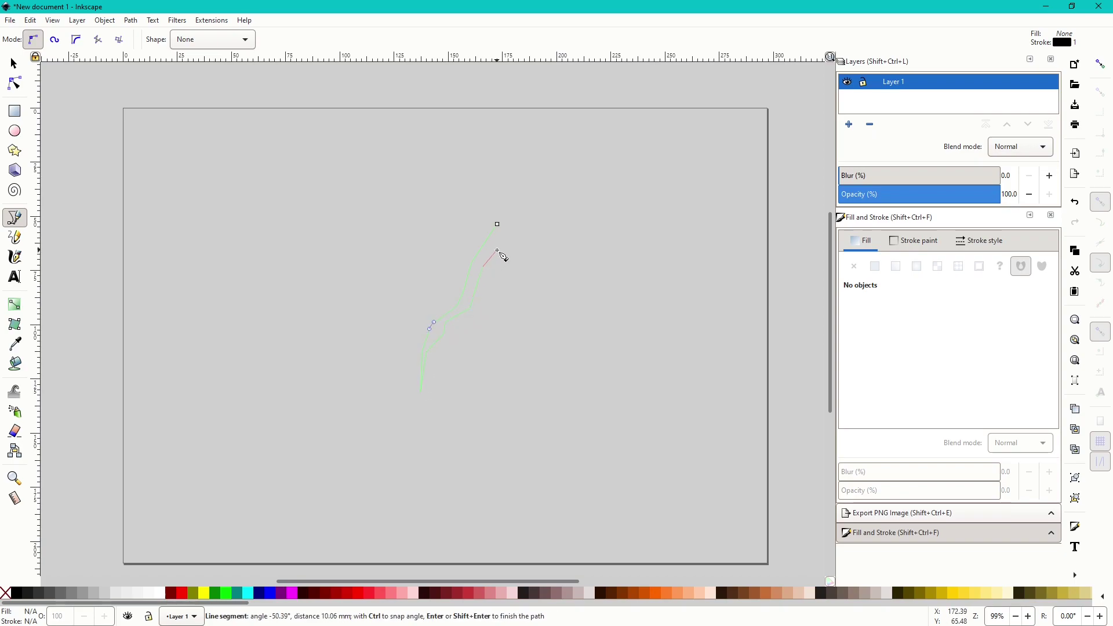
{"action": "left_click_drag", "start_coordinate": [497, 251], "coordinate": [516, 266]}
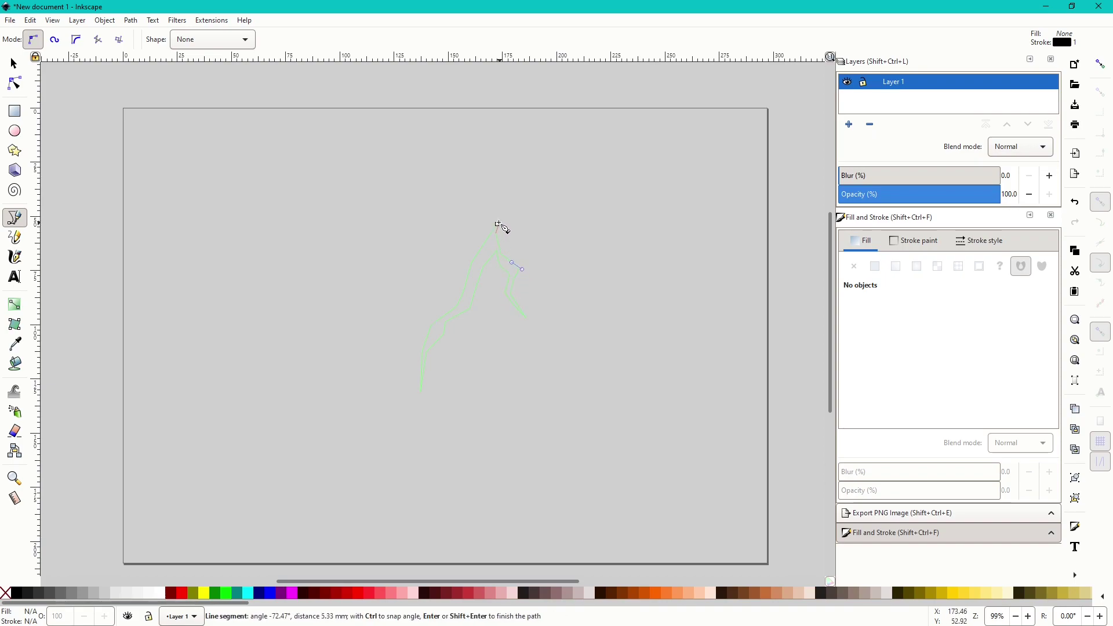
{"action": "left_click", "coordinate": [497, 225]}
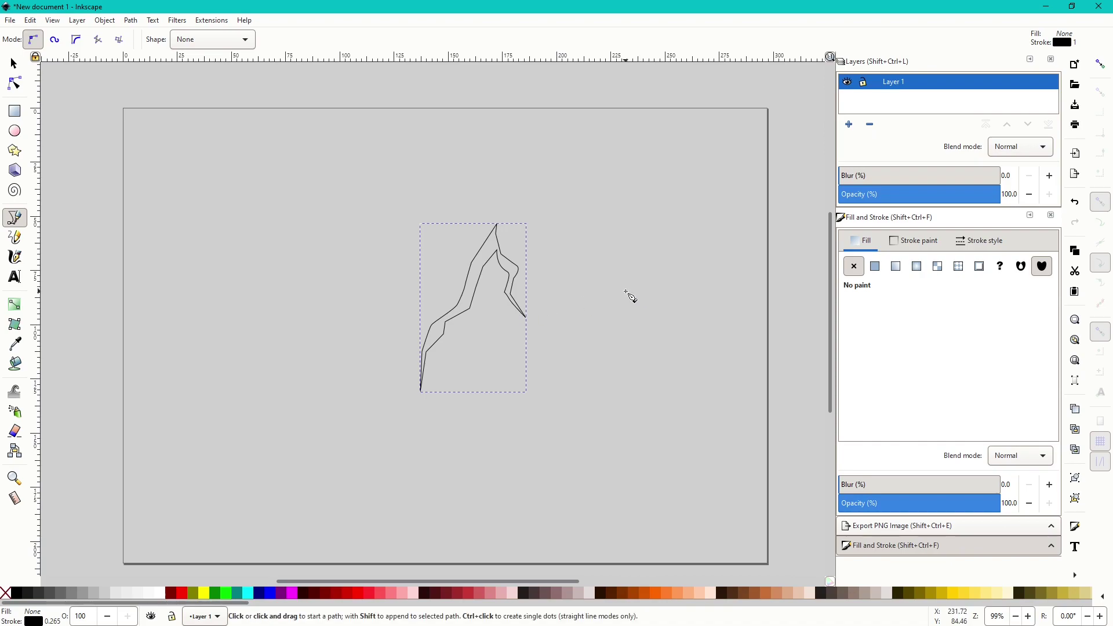
{"action": "scroll", "coordinate": [484, 294], "scroll_direction": "up", "scroll_amount": 1}
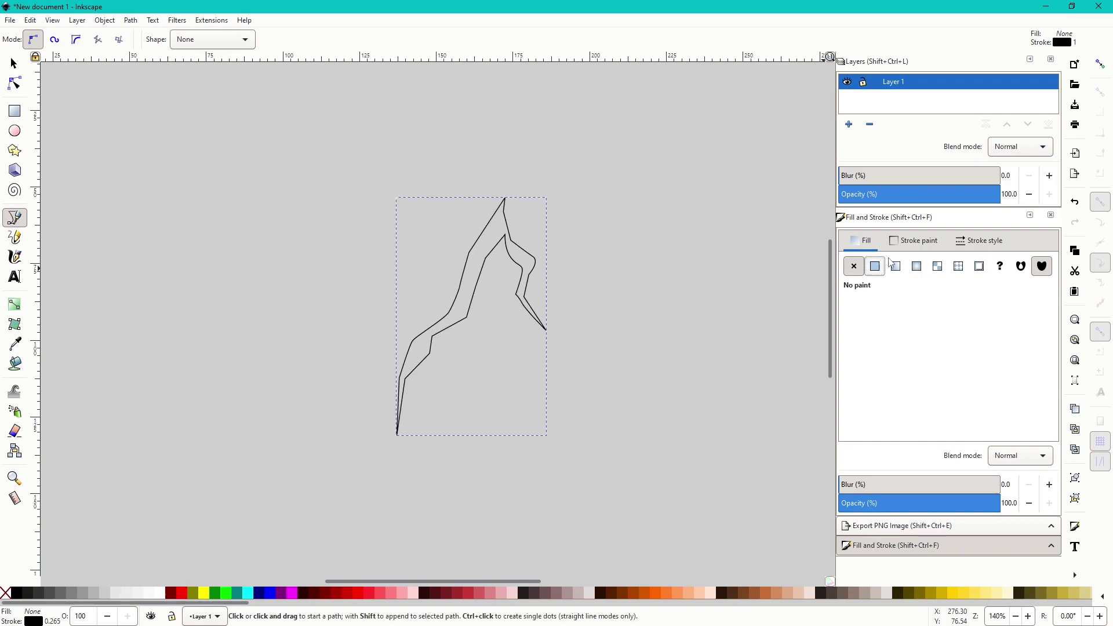
- Fill the bolt with flat bright yellow (fbf700ff) and give it a soft 4.8% blur
{"action": "left_click", "coordinate": [875, 266]}
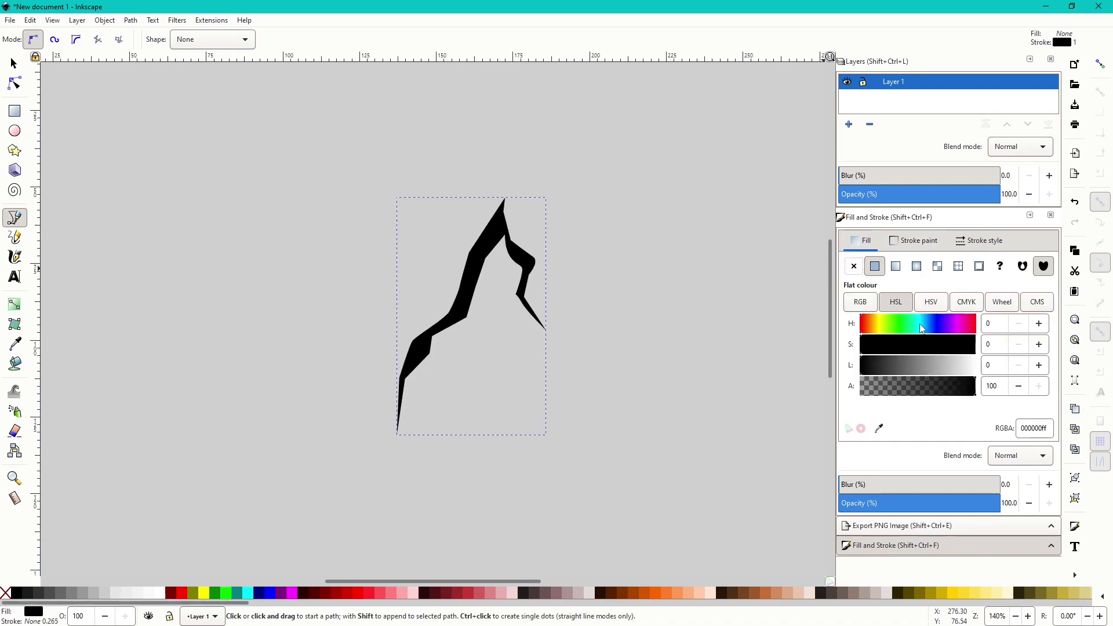
{"action": "left_click", "coordinate": [880, 323]}
{"action": "left_click_drag", "start_coordinate": [921, 344], "coordinate": [1017, 348]}
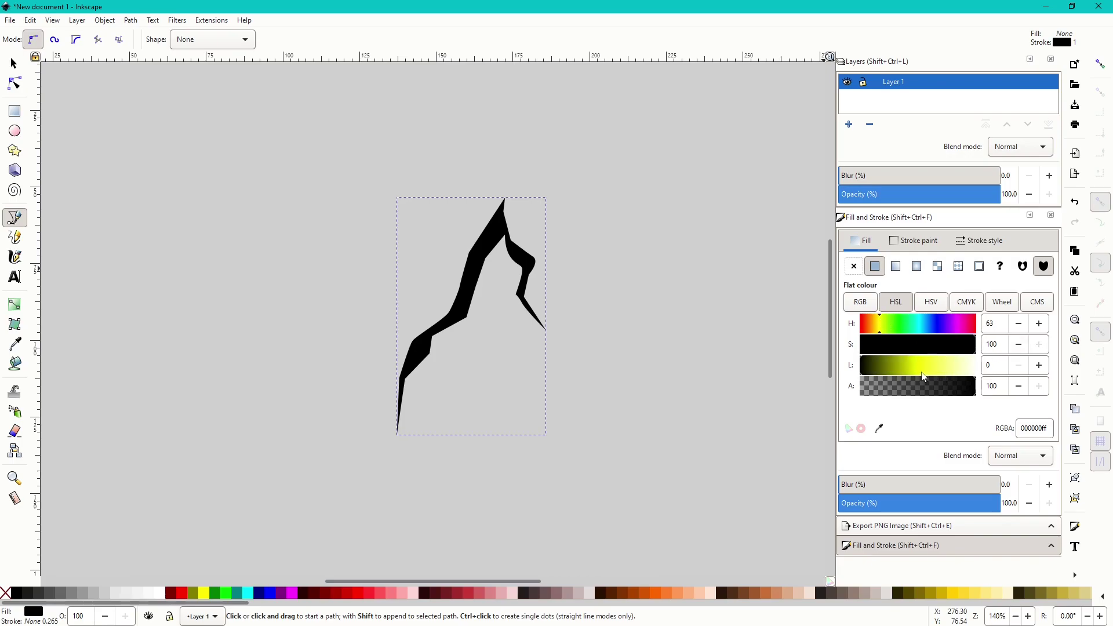
{"action": "left_click", "coordinate": [917, 365]}
{"action": "left_click", "coordinate": [879, 320]}
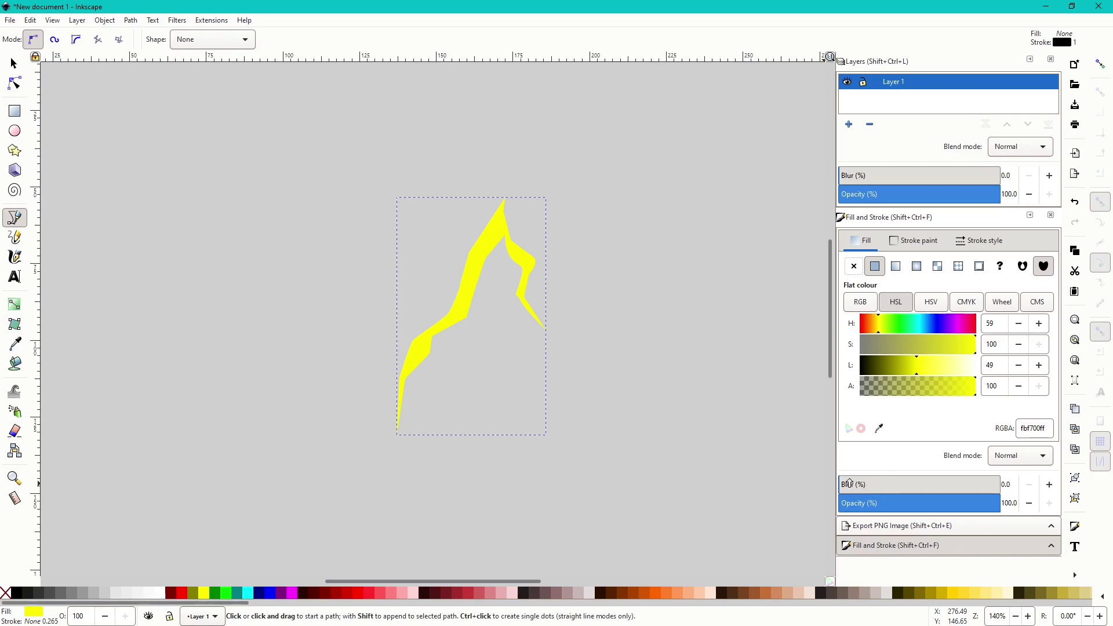
{"action": "left_click_drag", "start_coordinate": [849, 483], "coordinate": [897, 486]}
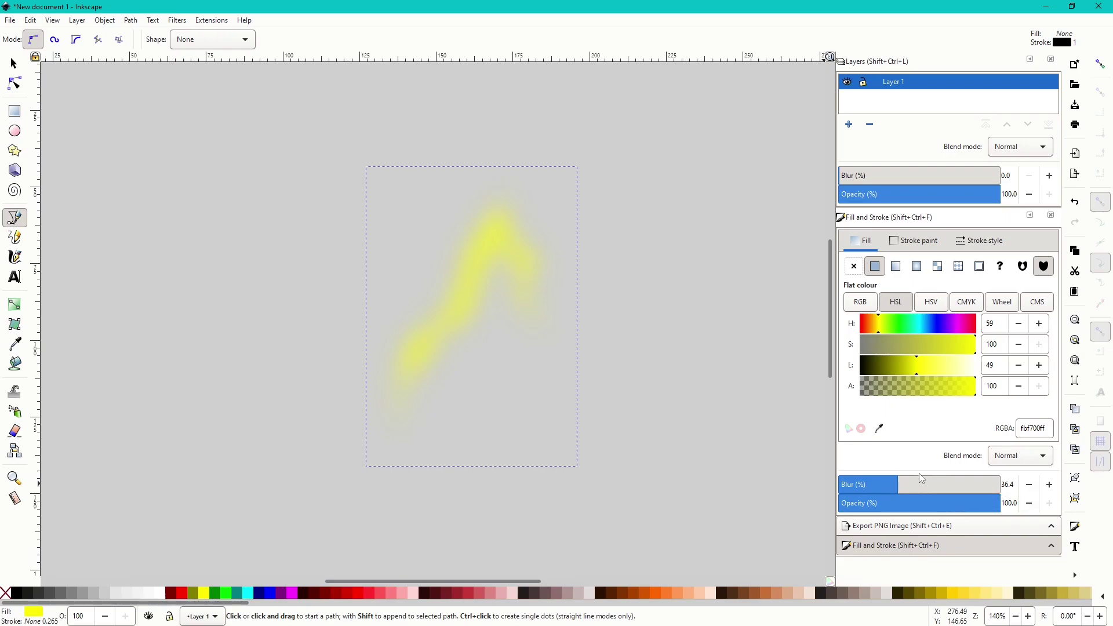
{"action": "left_click_drag", "start_coordinate": [893, 486], "coordinate": [849, 483]}
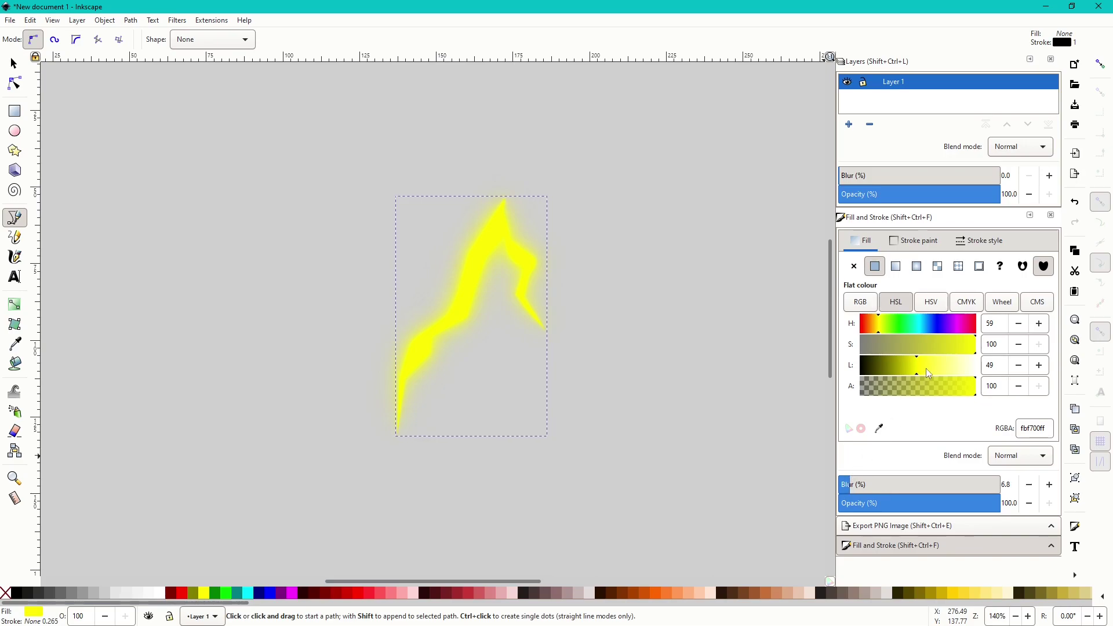
- Change the bolt's fill to white (ffffffff) and set its blur to about 6.4%
{"action": "left_click_drag", "start_coordinate": [927, 369], "coordinate": [986, 366]}
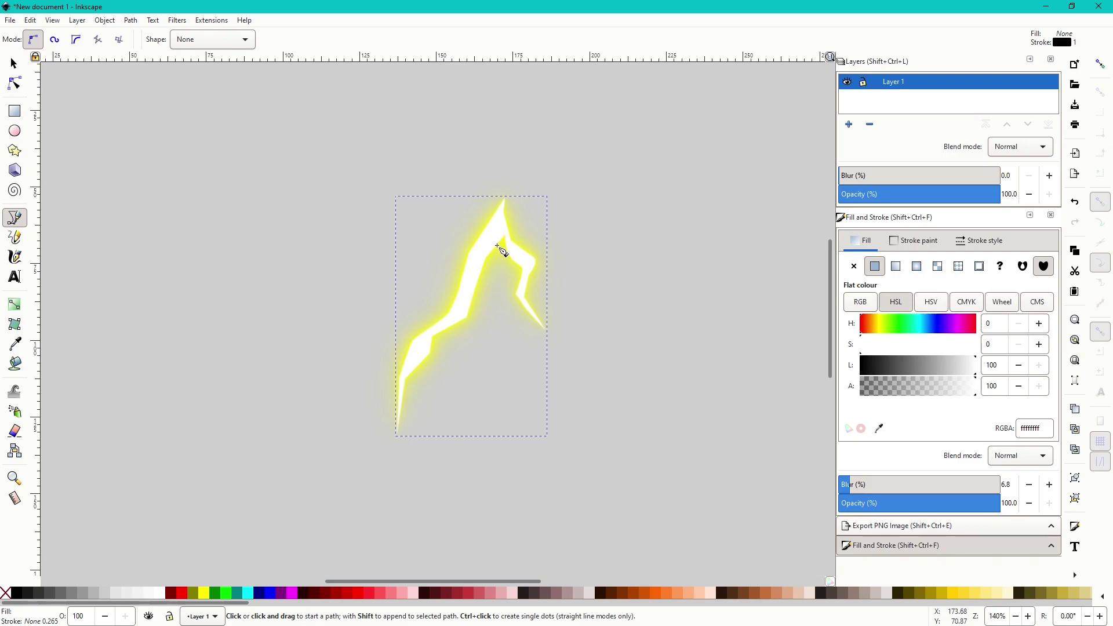
{"action": "scroll", "coordinate": [500, 235], "scroll_direction": "down", "scroll_amount": 1}
{"action": "scroll", "coordinate": [503, 232], "scroll_direction": "up", "scroll_amount": 2}
{"action": "scroll", "coordinate": [530, 276], "scroll_direction": "down", "scroll_amount": 1}
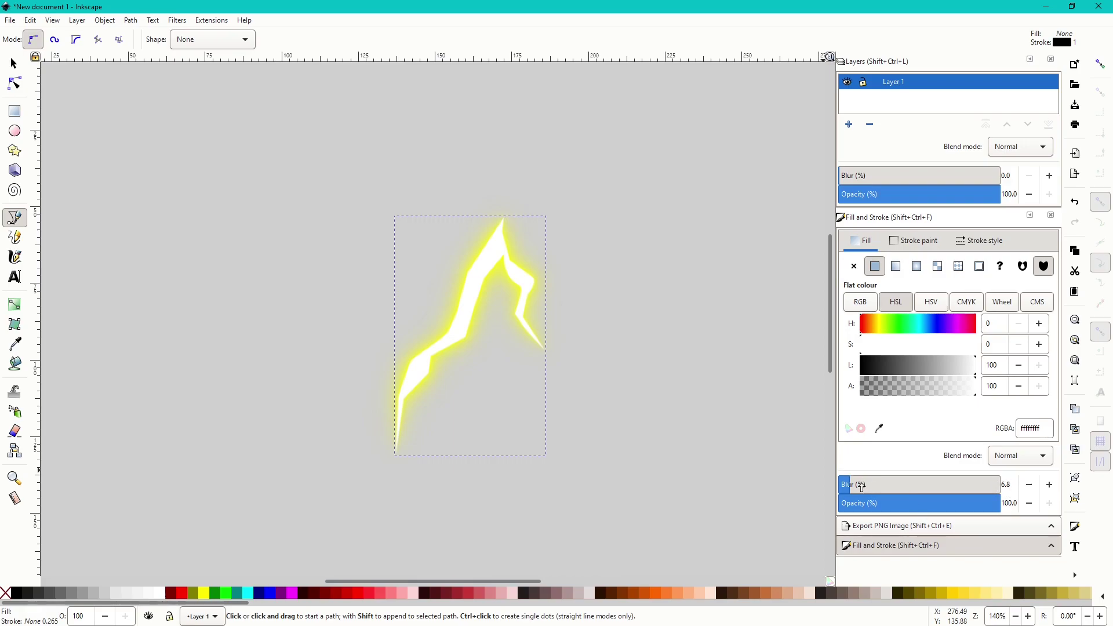
{"action": "left_click_drag", "start_coordinate": [849, 482], "coordinate": [862, 484]}
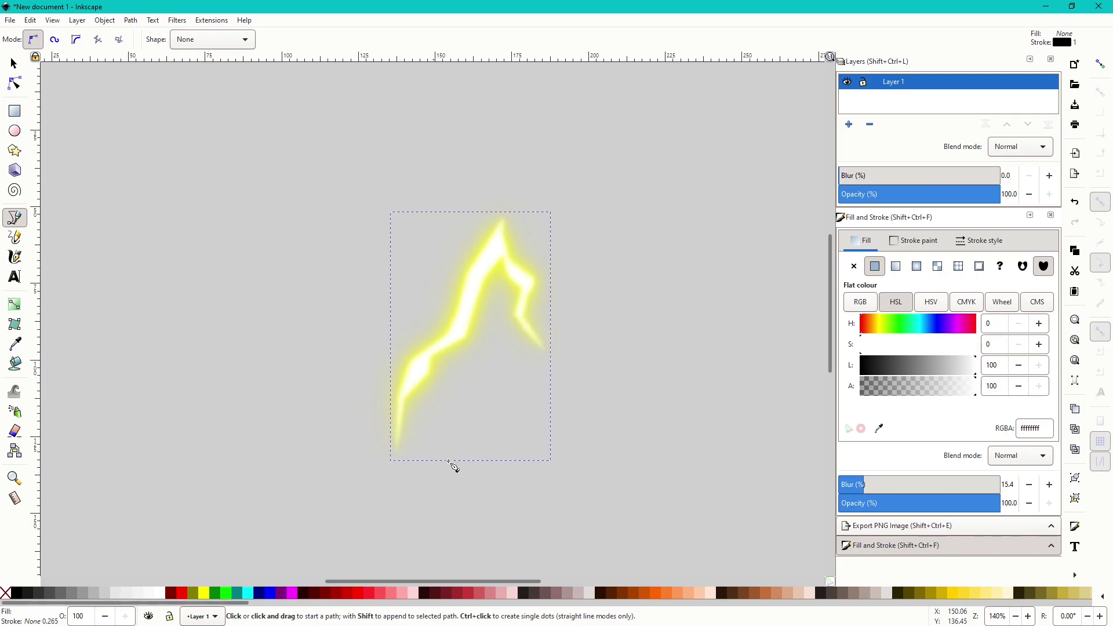
{"action": "left_click_drag", "start_coordinate": [866, 486], "coordinate": [849, 484]}
{"action": "scroll", "coordinate": [529, 343], "scroll_direction": "down", "scroll_amount": 1}
{"action": "scroll", "coordinate": [510, 340], "scroll_direction": "up", "scroll_amount": 1}
{"action": "scroll", "coordinate": [459, 340], "scroll_direction": "down", "scroll_amount": 3}
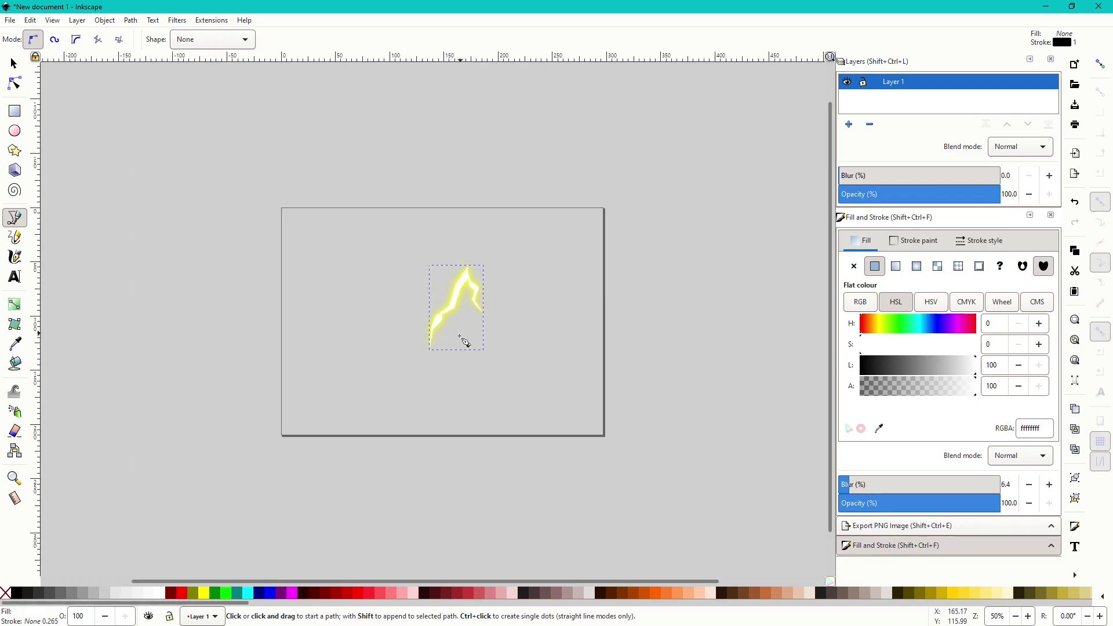
{"action": "scroll", "coordinate": [522, 261], "scroll_direction": "up", "scroll_amount": 2}
{"action": "scroll", "coordinate": [404, 181], "scroll_direction": "up", "scroll_amount": 1}
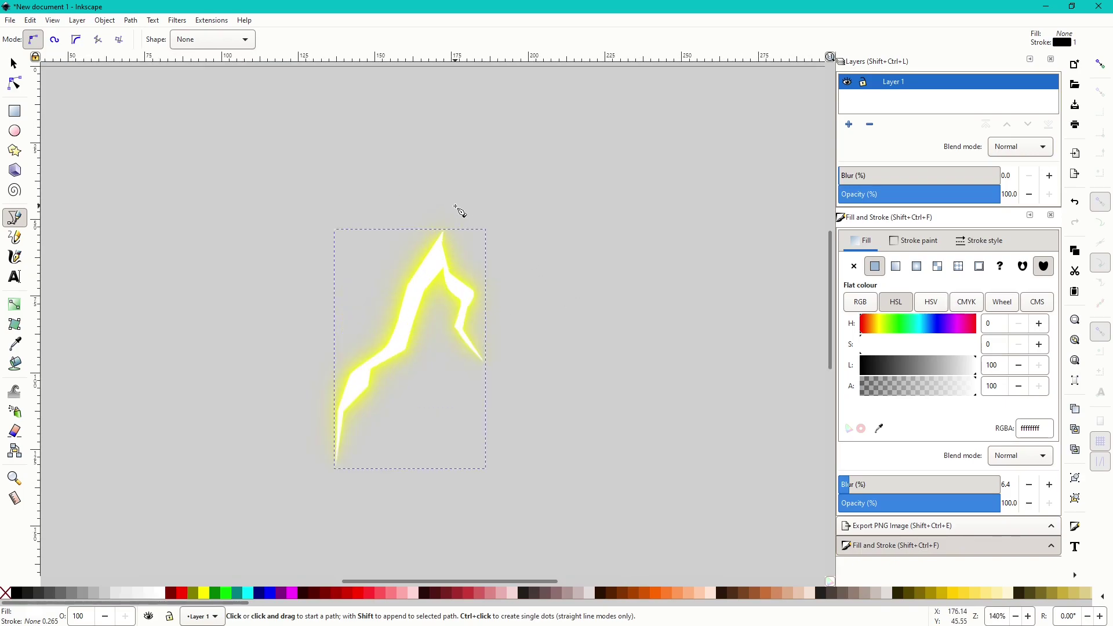
{"action": "scroll", "coordinate": [493, 232], "scroll_direction": "down", "scroll_amount": 1}
{"action": "scroll", "coordinate": [492, 232], "scroll_direction": "up", "scroll_amount": 2}
{"action": "scroll", "coordinate": [510, 226], "scroll_direction": "down", "scroll_amount": 2}
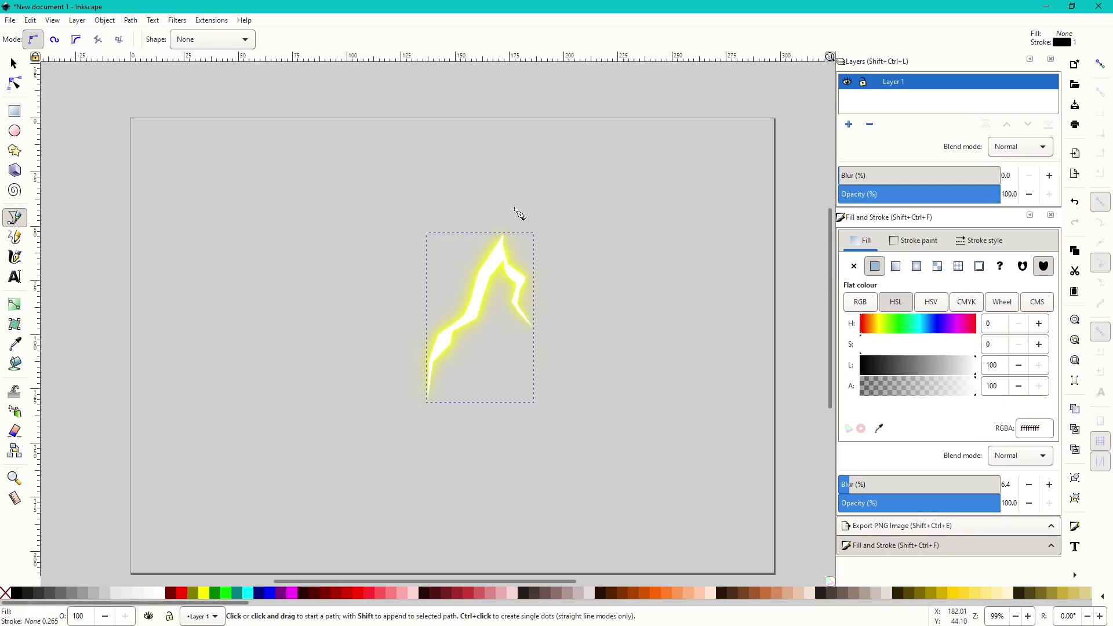
{"action": "scroll", "coordinate": [520, 214], "scroll_direction": "up", "scroll_amount": 1}
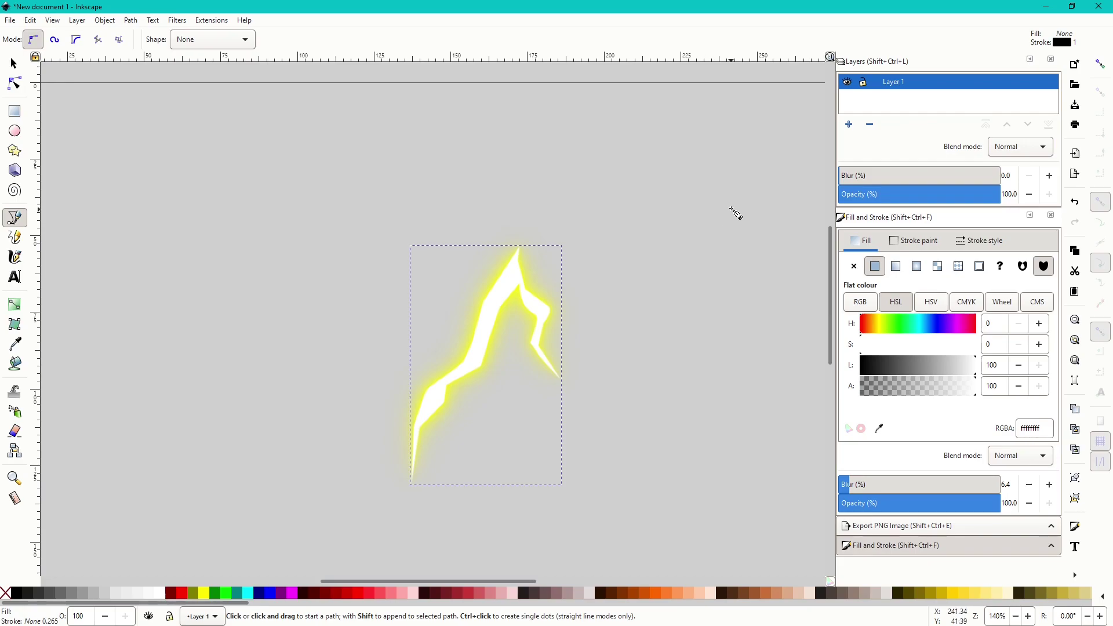
- Draw a closed, wide cloud outline with the pen above the lightning bolt
{"action": "left_click_drag", "start_coordinate": [710, 206], "coordinate": [565, 149]}
{"action": "left_click_drag", "start_coordinate": [304, 183], "coordinate": [216, 236]}
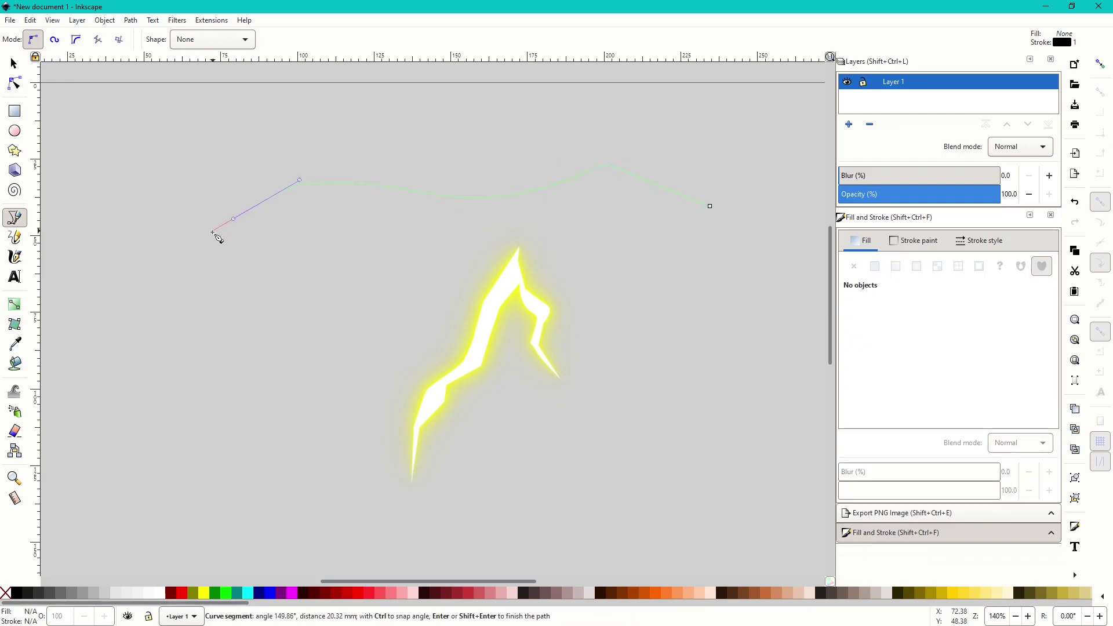
{"action": "left_click", "coordinate": [388, 247]}
{"action": "left_click_drag", "start_coordinate": [426, 264], "coordinate": [490, 293]}
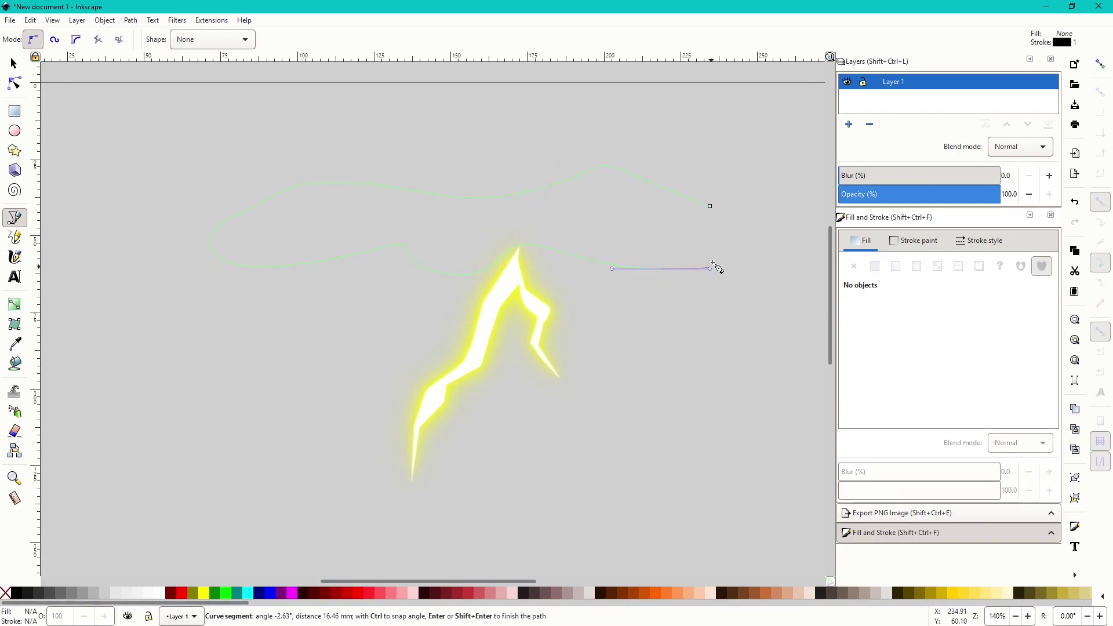
{"action": "left_click_drag", "start_coordinate": [713, 272], "coordinate": [762, 226]}
{"action": "left_click", "coordinate": [710, 206]}
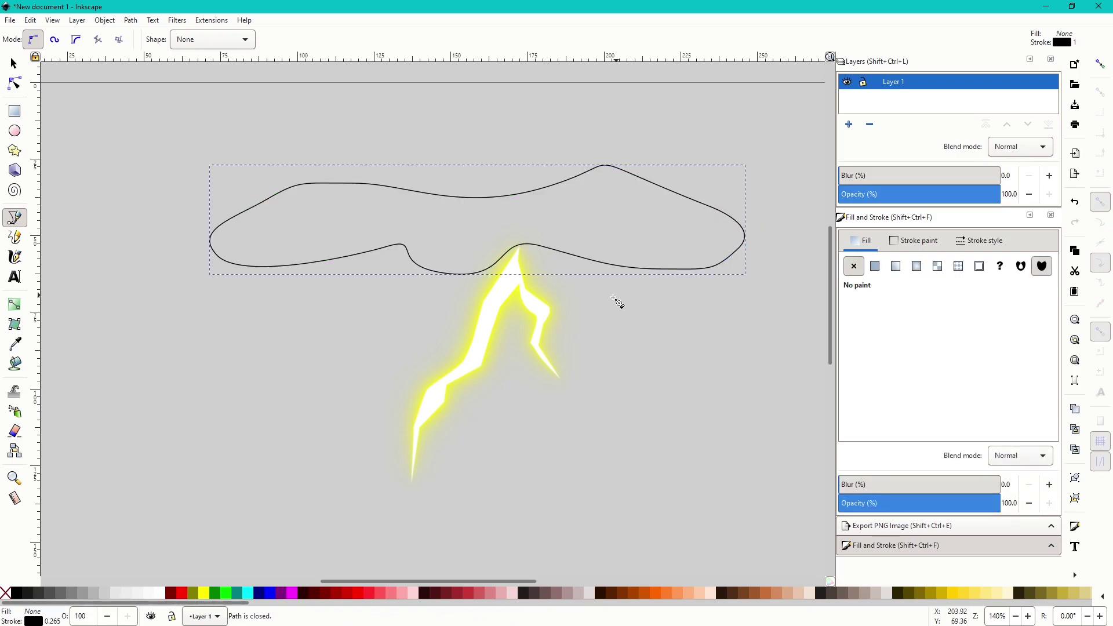
- Give the cloud a pure white fill (ffffffff) and remove its stroke
{"action": "left_click", "coordinate": [874, 266]}
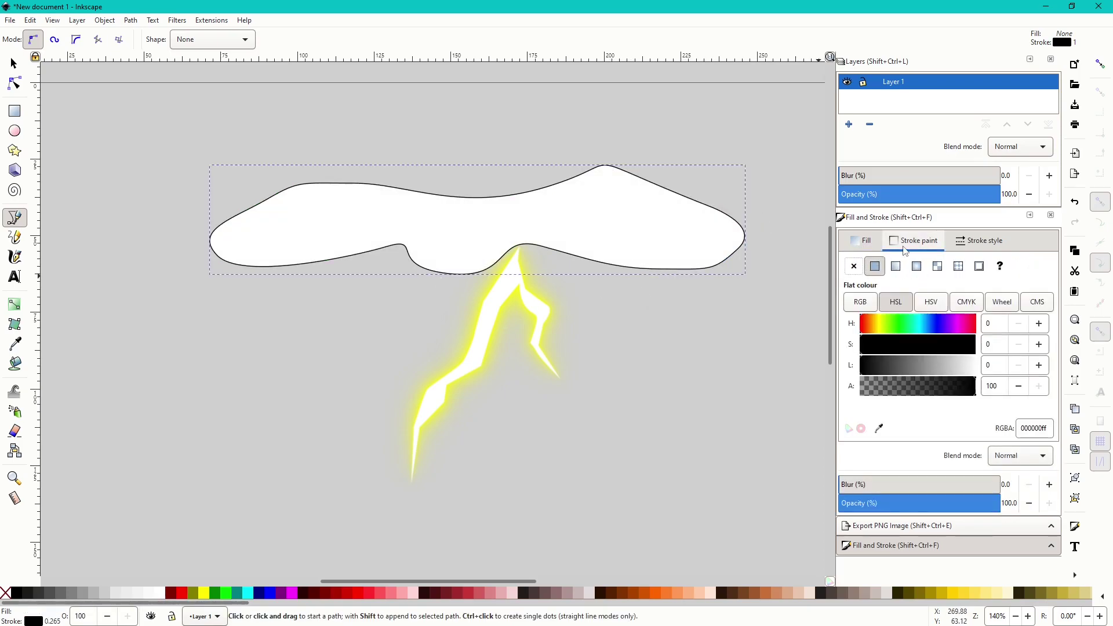
{"action": "left_click", "coordinate": [915, 240]}
{"action": "left_click", "coordinate": [853, 267]}
{"action": "left_click", "coordinate": [864, 240]}
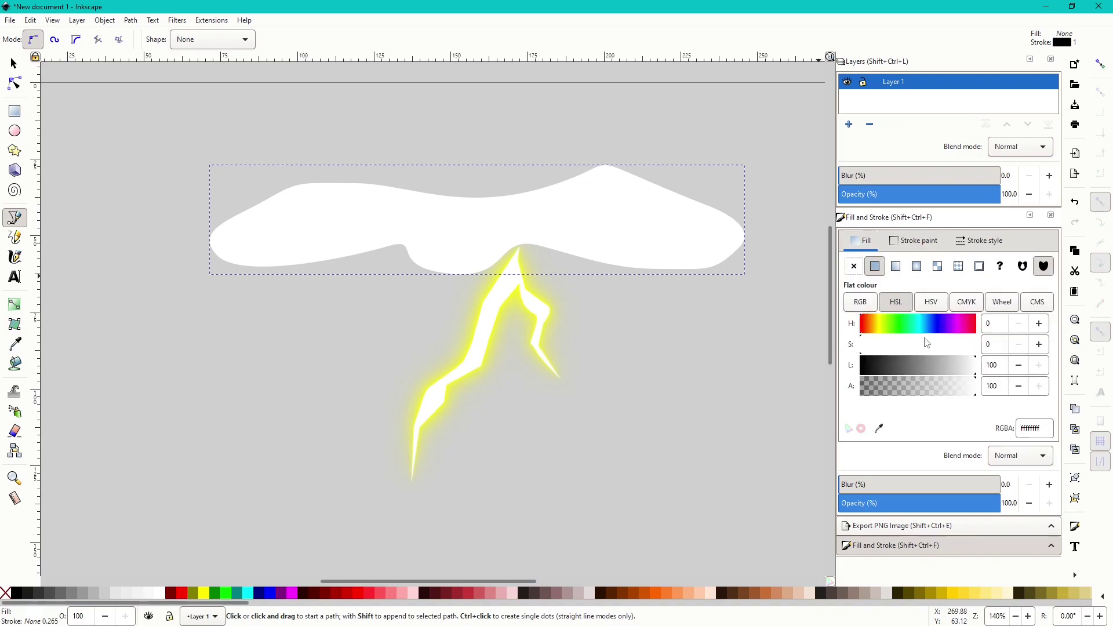
{"action": "left_click_drag", "start_coordinate": [934, 367], "coordinate": [966, 369]}
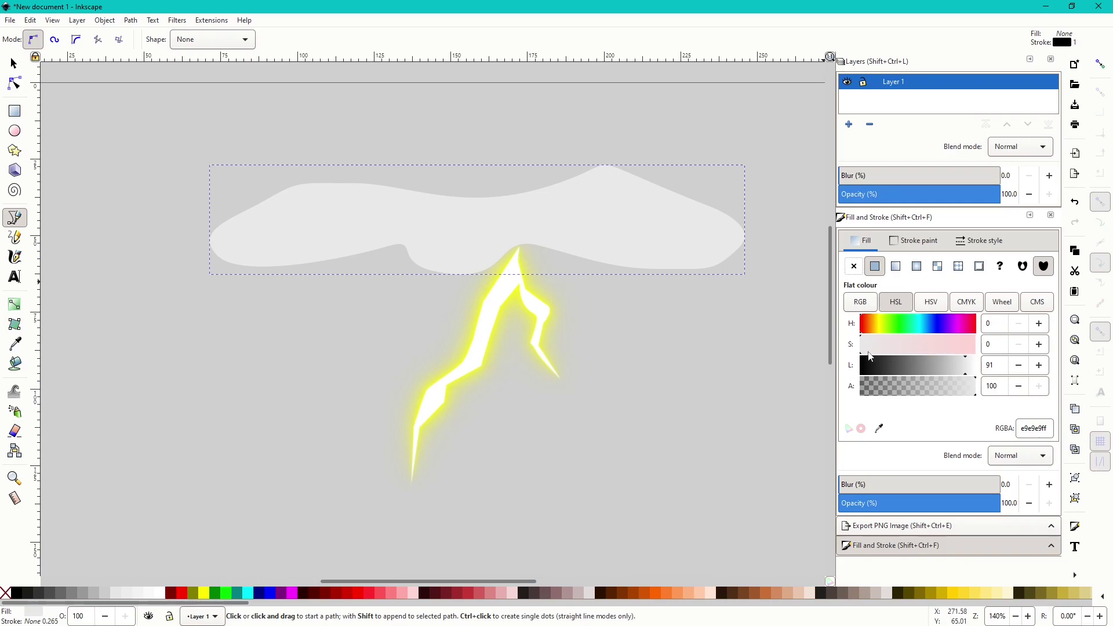
{"action": "left_click_drag", "start_coordinate": [942, 367], "coordinate": [973, 376]}
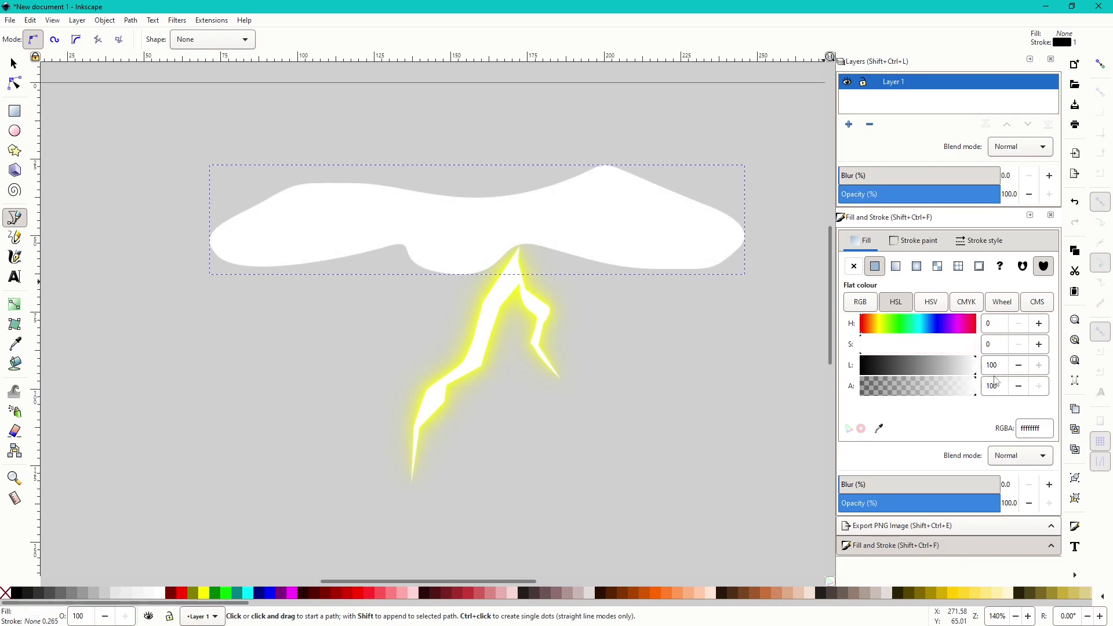
- Move the cloud slightly right and up, and go to Filters > Textures
{"action": "key", "text": "s"}
{"action": "left_click", "coordinate": [293, 238]}
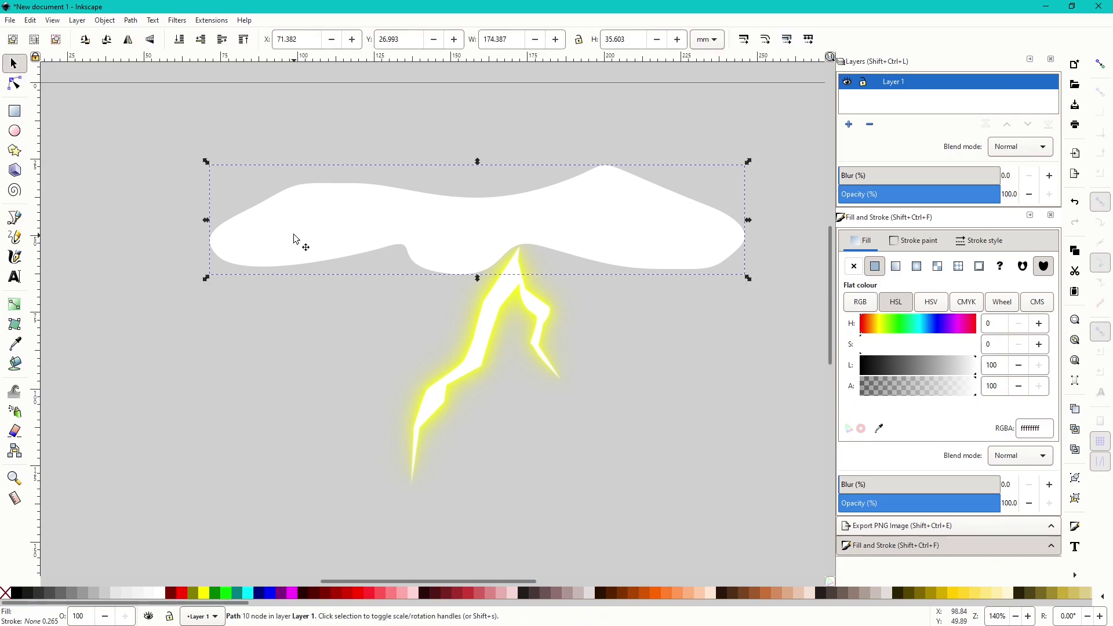
{"action": "left_click_drag", "start_coordinate": [293, 237], "coordinate": [325, 231]}
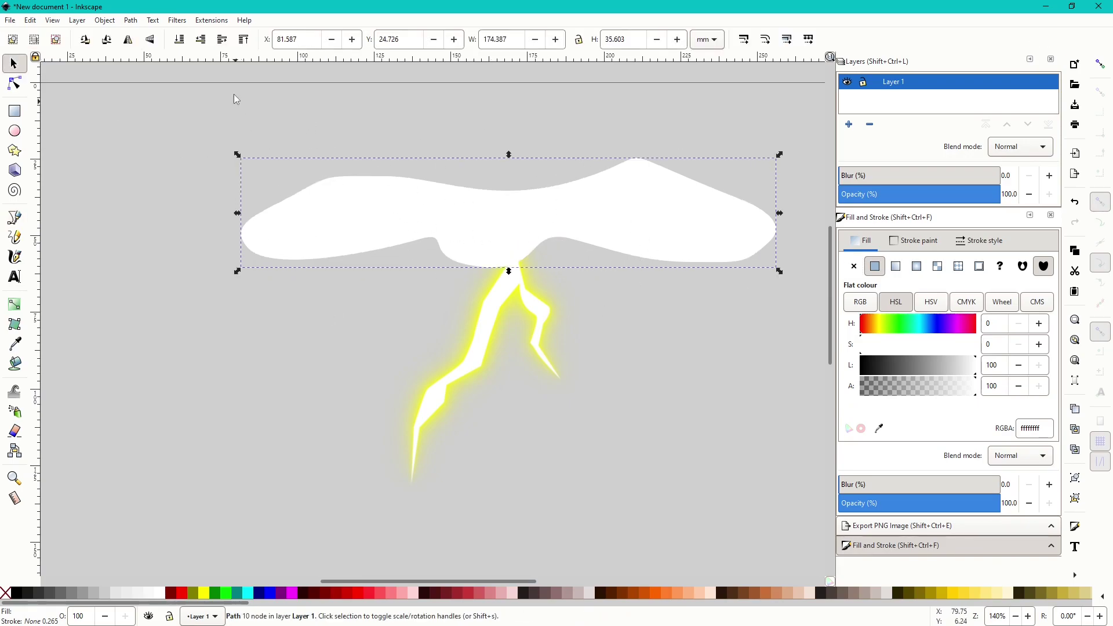
{"action": "left_click", "coordinate": [180, 21]}
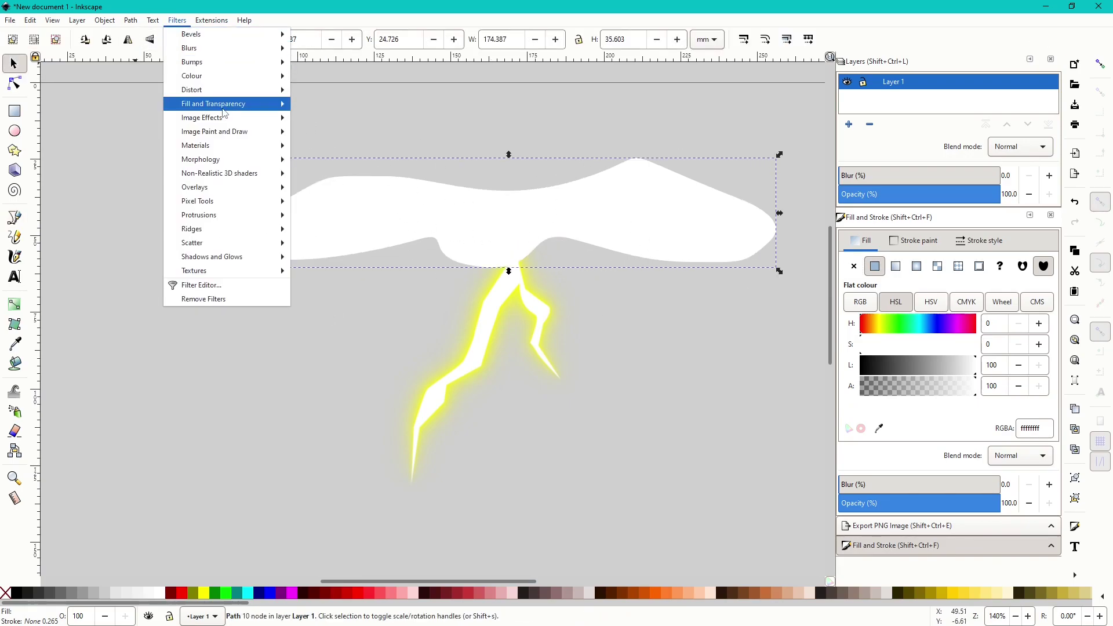
{"action": "mouse_move", "coordinate": [222, 274]}
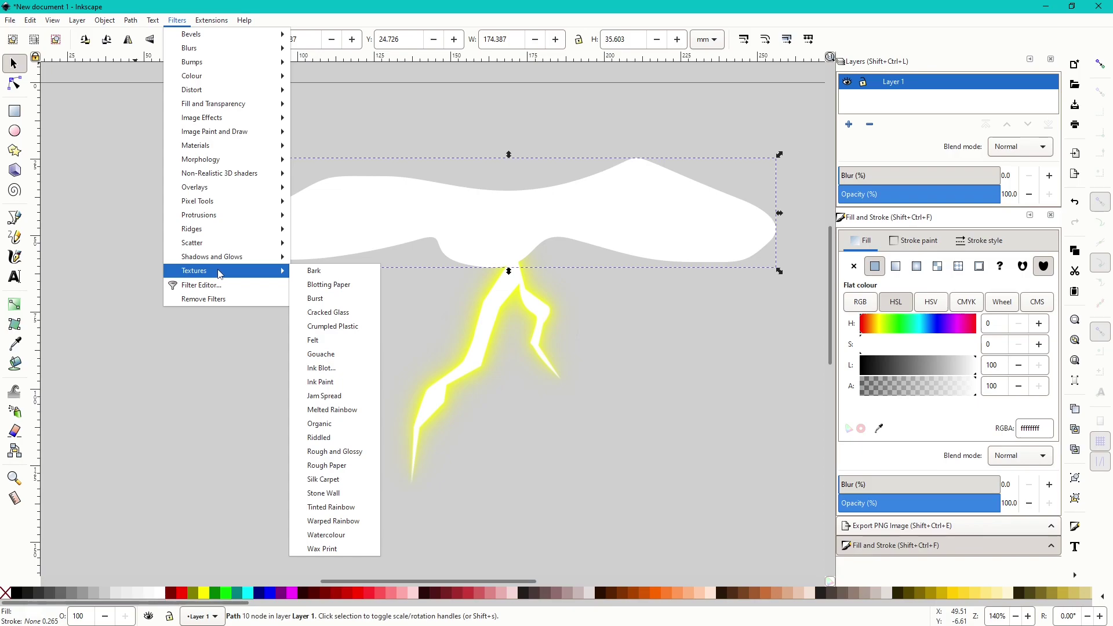
- Open Ink Blot with live preview, setting Frequency 8.78 and Complexity 5
{"action": "left_click", "coordinate": [338, 377]}
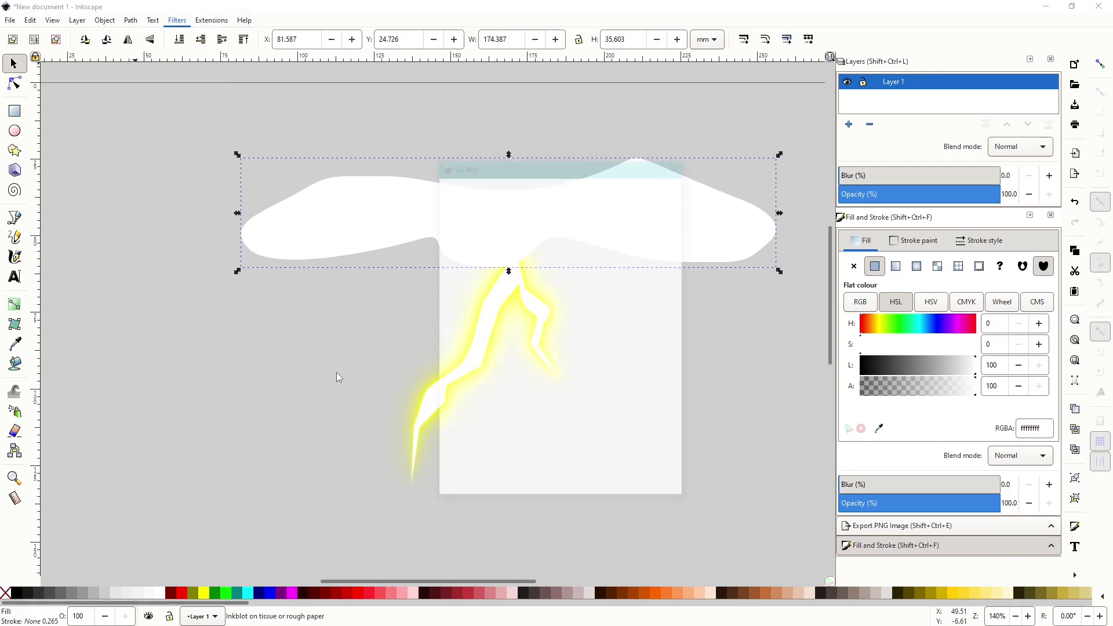
{"action": "left_click_drag", "start_coordinate": [584, 179], "coordinate": [906, 155]}
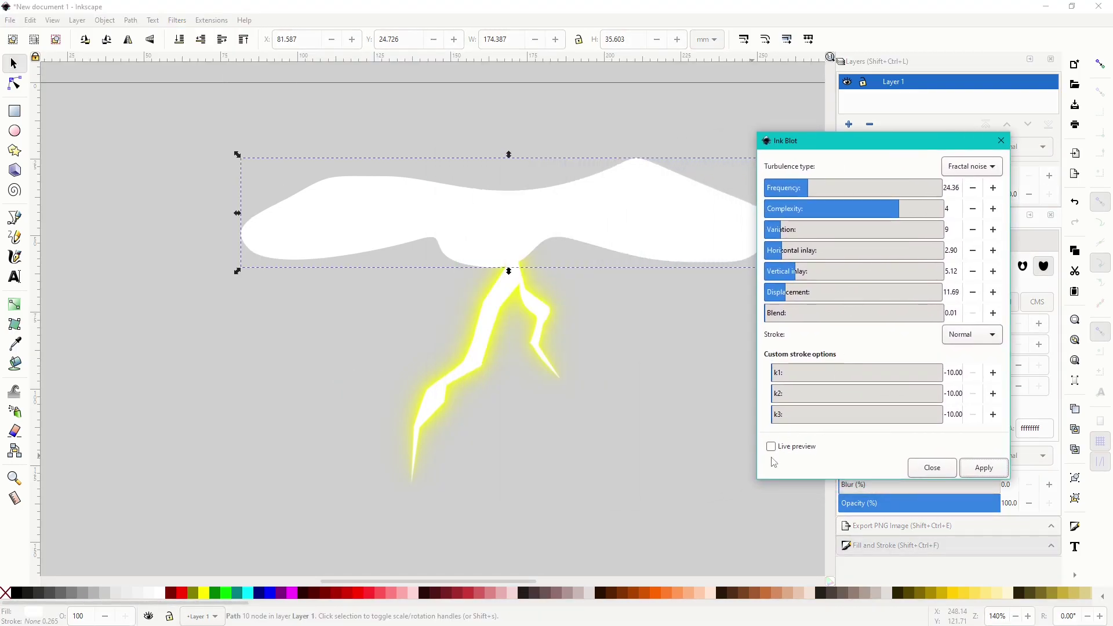
{"action": "left_click", "coordinate": [772, 446]}
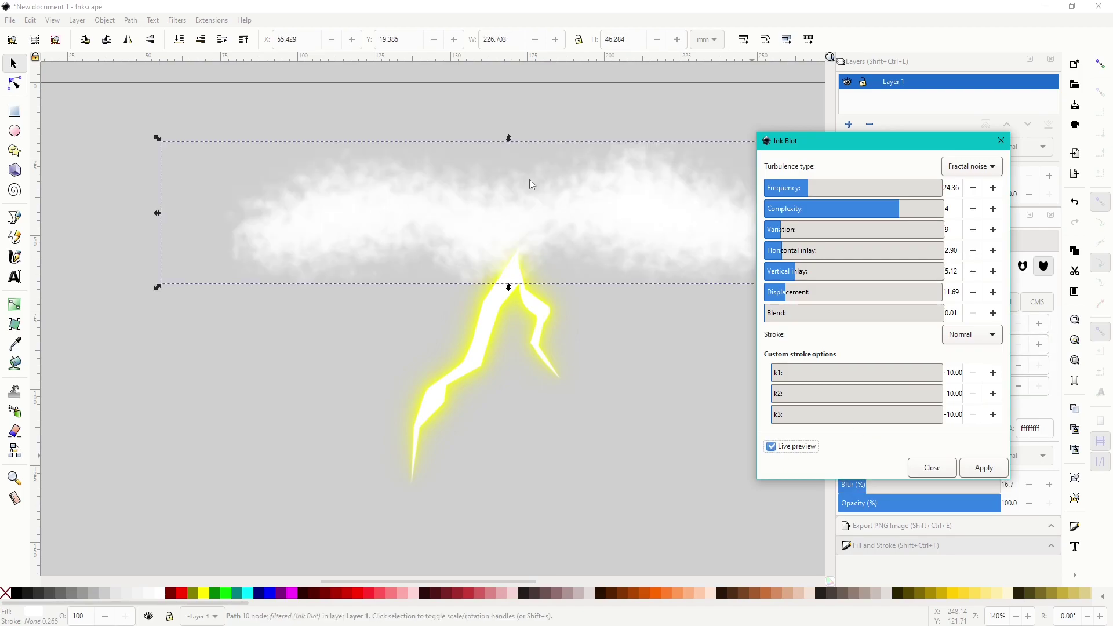
{"action": "left_click_drag", "start_coordinate": [857, 146], "coordinate": [924, 148]}
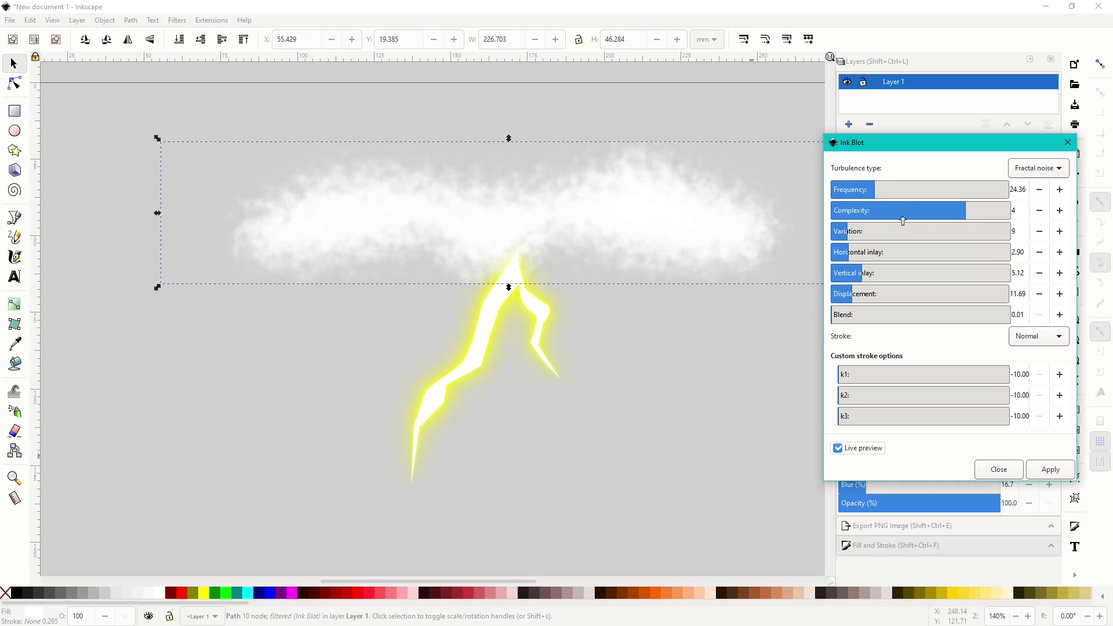
{"action": "left_click_drag", "start_coordinate": [855, 195], "coordinate": [847, 192]}
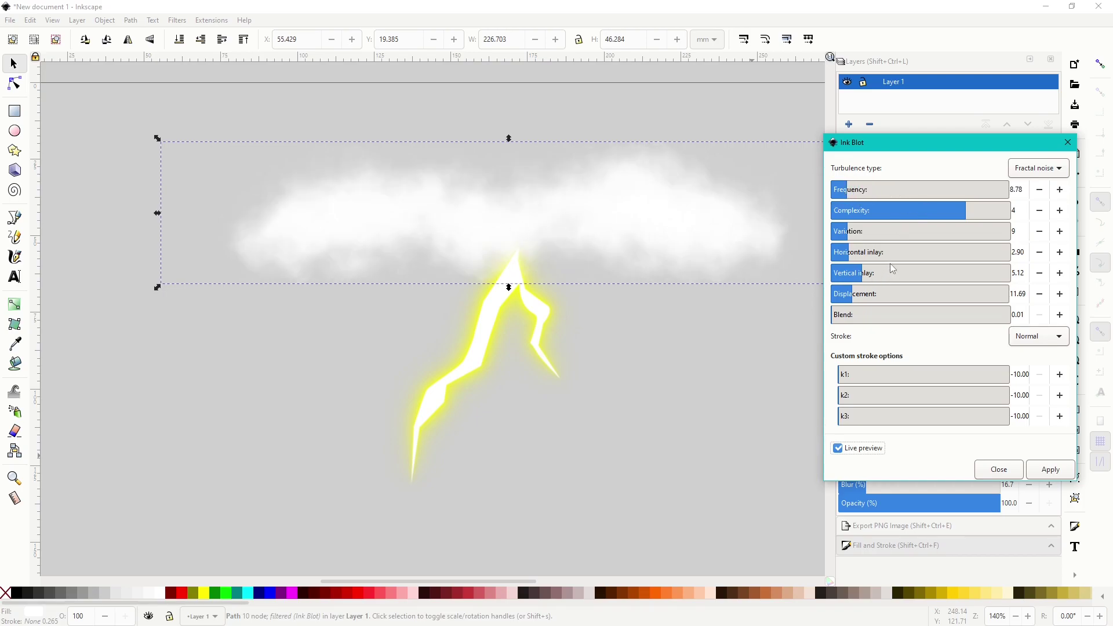
{"action": "left_click_drag", "start_coordinate": [961, 213], "coordinate": [1034, 211]}
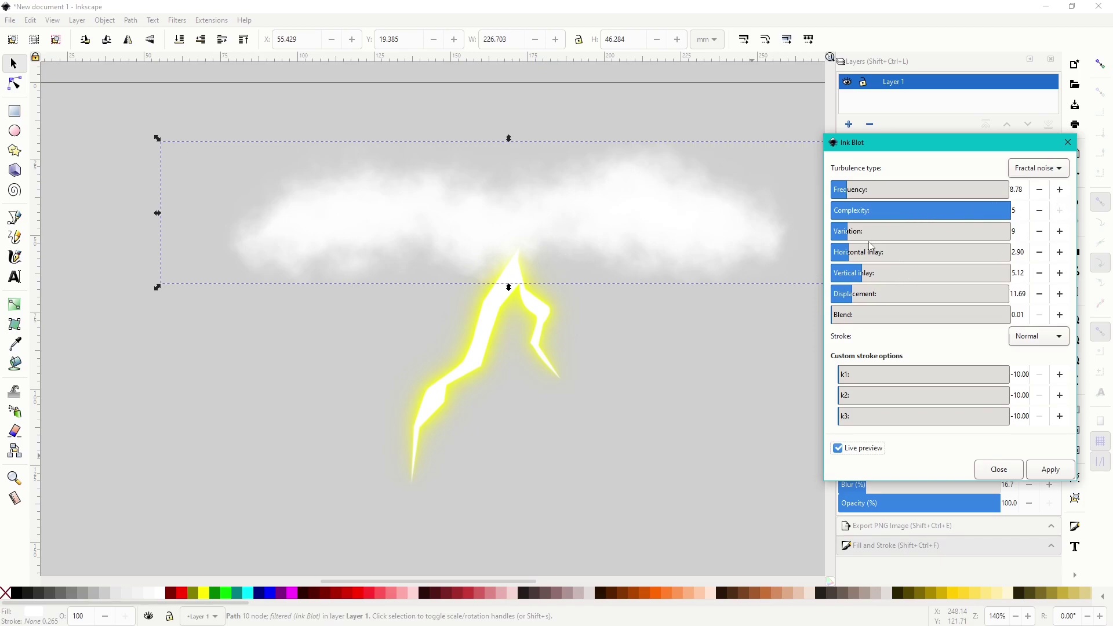
- Set Horizontal inlay 10.23, Vertical inlay 1.46, and lower Displacement to 9.09
{"action": "left_click_drag", "start_coordinate": [870, 246], "coordinate": [843, 250]}
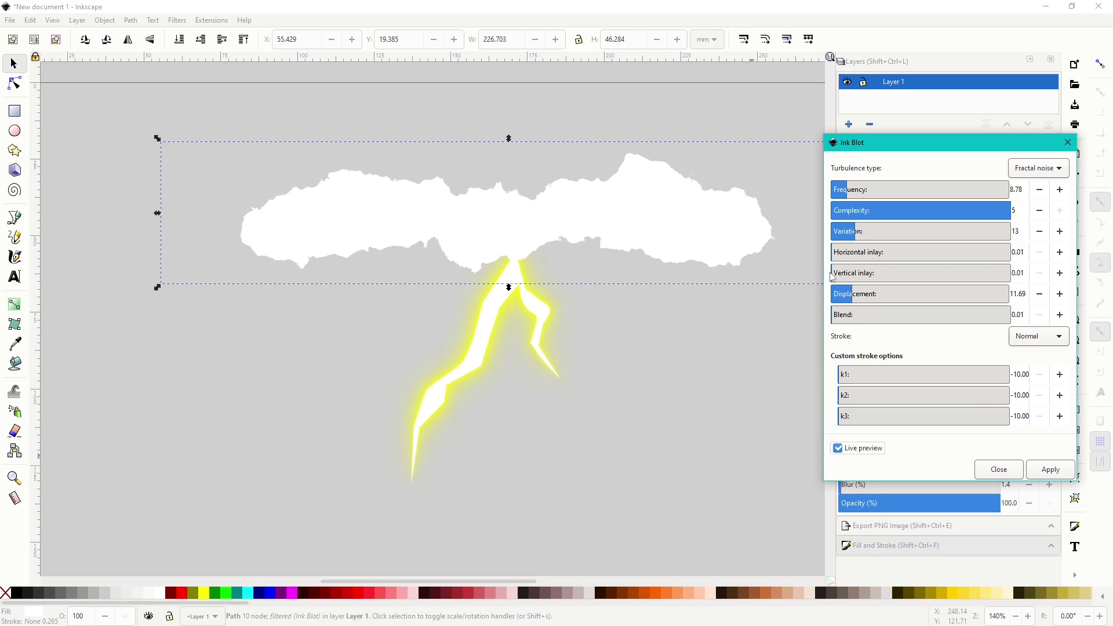
{"action": "left_click_drag", "start_coordinate": [833, 275], "coordinate": [842, 277]}
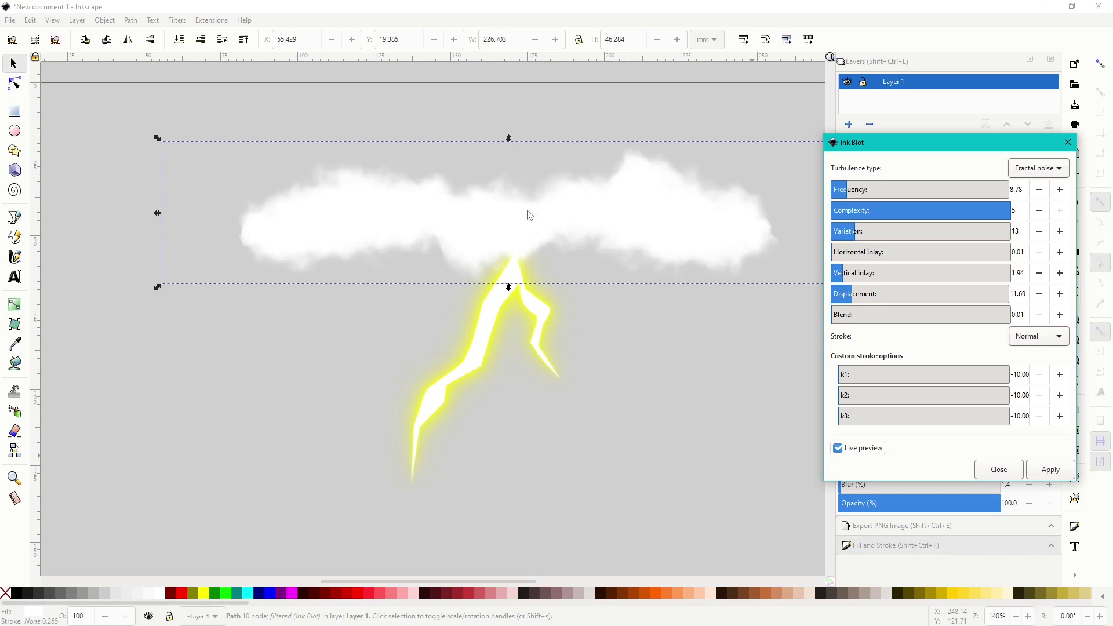
{"action": "left_click_drag", "start_coordinate": [835, 254], "coordinate": [894, 254]}
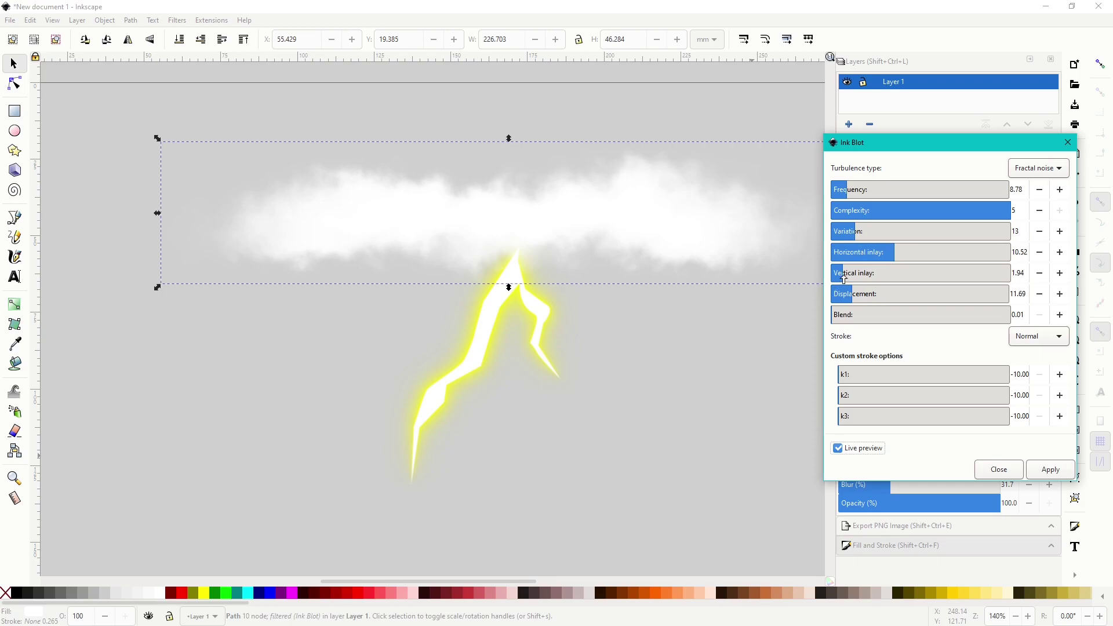
{"action": "left_click_drag", "start_coordinate": [851, 255], "coordinate": [887, 276]}
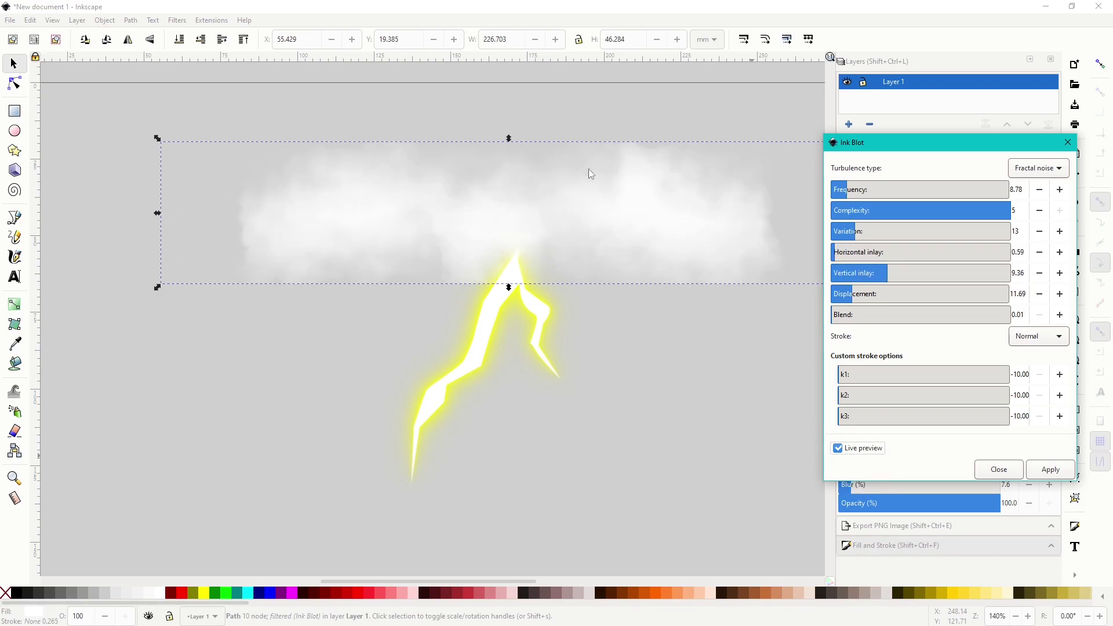
{"action": "left_click", "coordinate": [844, 277]}
{"action": "left_click_drag", "start_coordinate": [840, 255], "coordinate": [892, 265]}
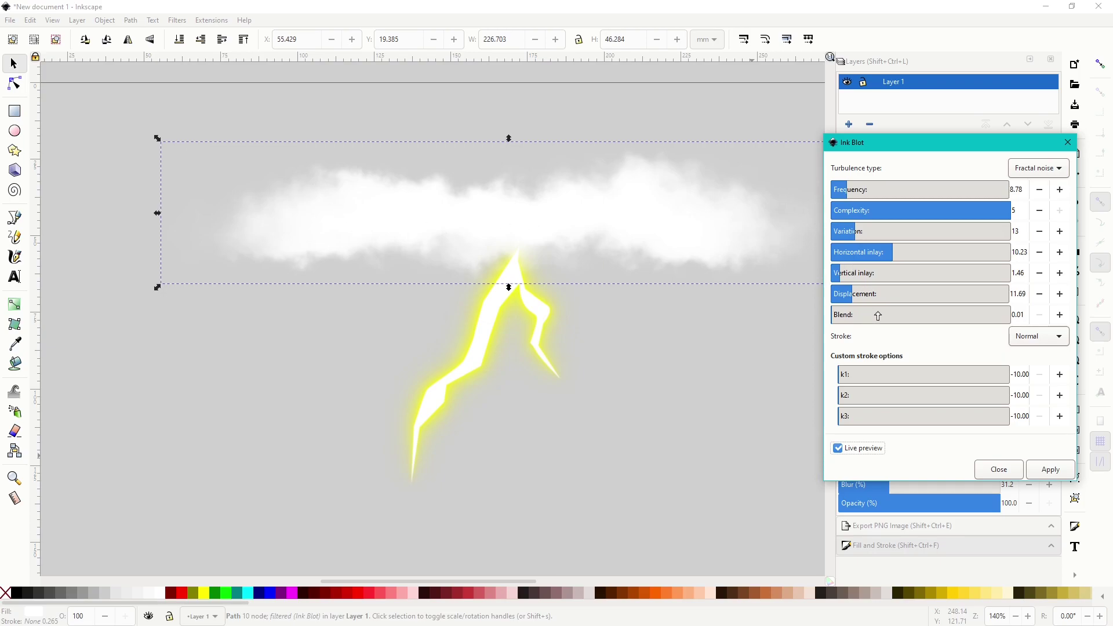
{"action": "left_click_drag", "start_coordinate": [851, 293], "coordinate": [940, 294]}
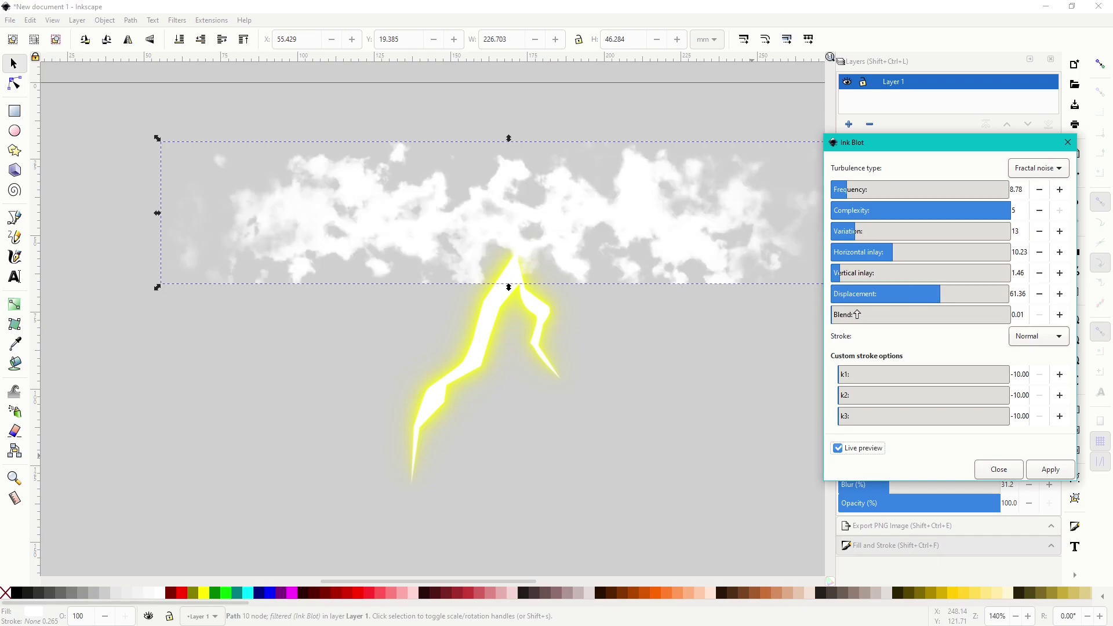
{"action": "left_click_drag", "start_coordinate": [887, 295], "coordinate": [847, 297]}
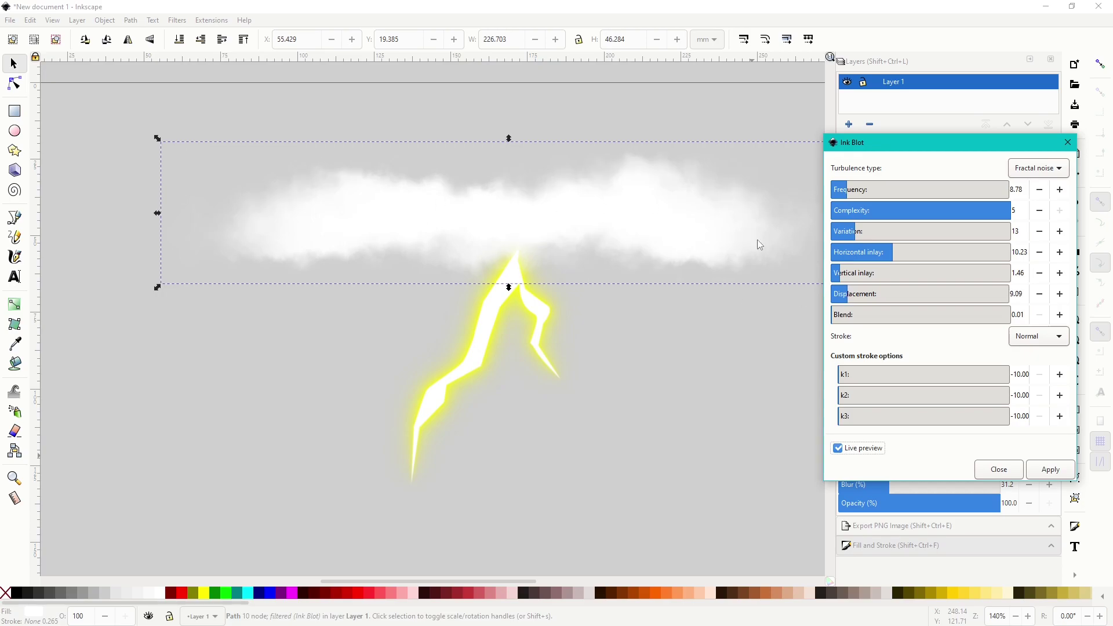
- Apply Ink Blot, make the cloud translucent dark grey (2c2c2c75), and move it over the lightning
{"action": "left_click", "coordinate": [998, 469]}
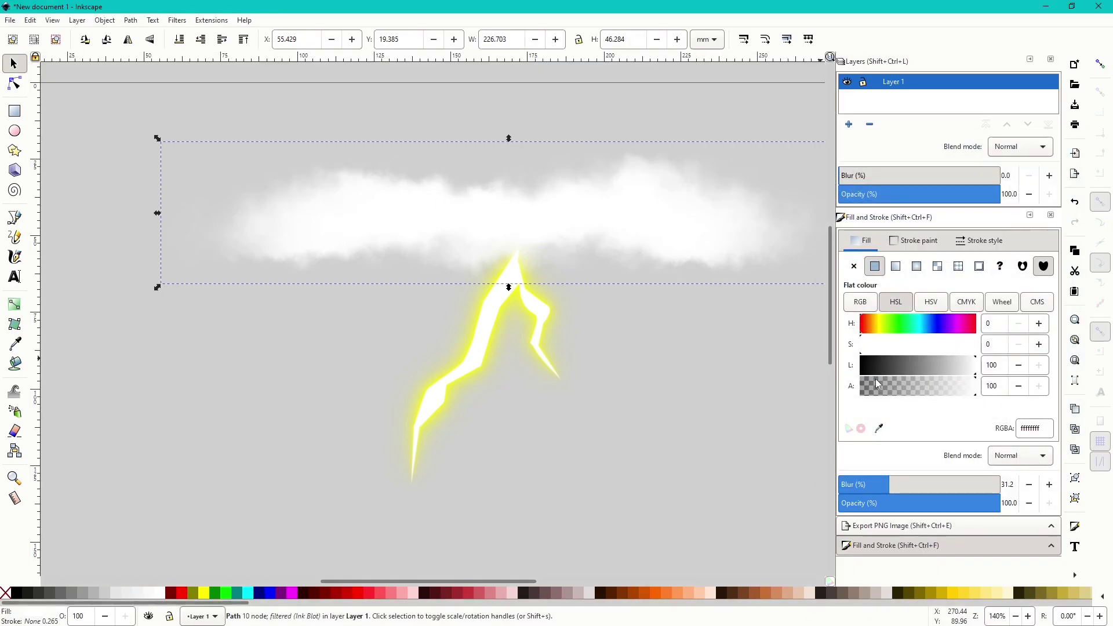
{"action": "left_click_drag", "start_coordinate": [921, 368], "coordinate": [913, 391]}
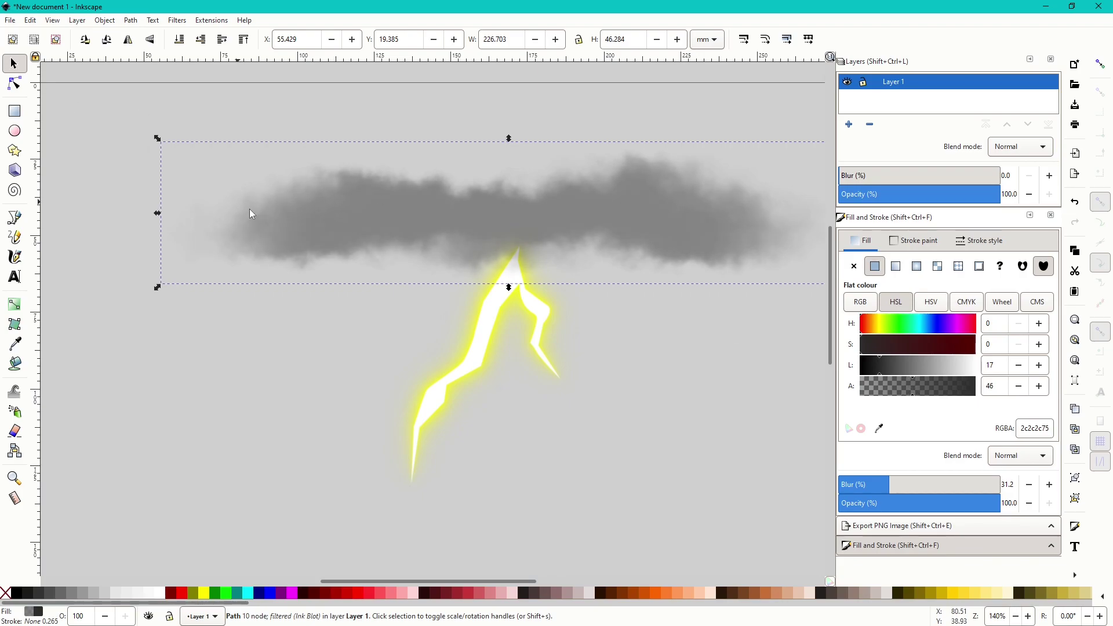
{"action": "left_click_drag", "start_coordinate": [485, 231], "coordinate": [608, 261]}
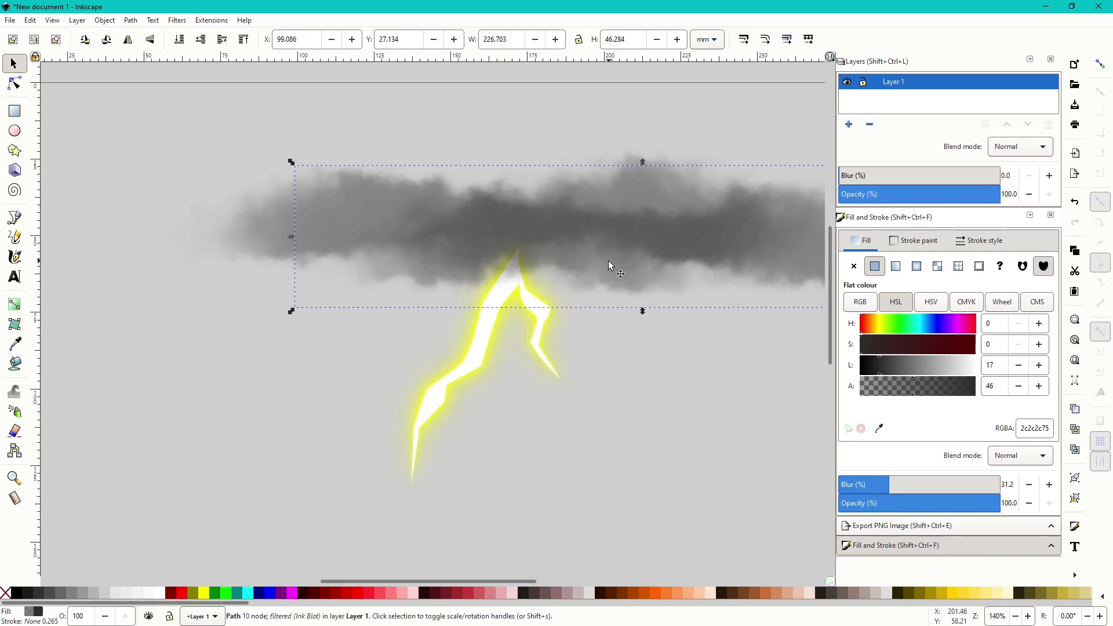
{"action": "right_click", "coordinate": [552, 259]}
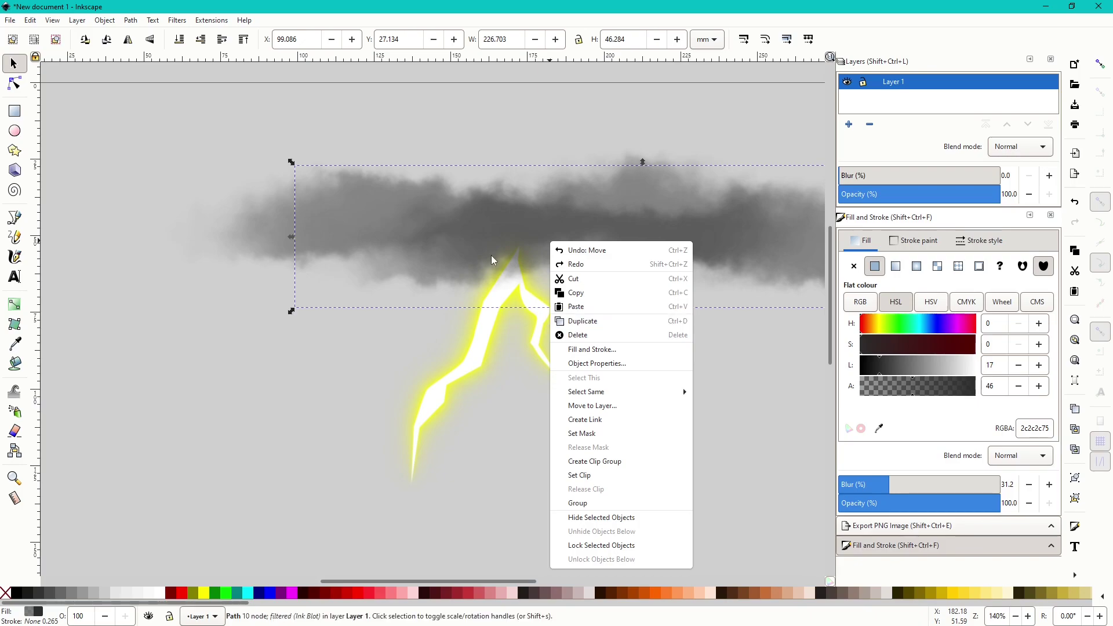
{"action": "left_click", "coordinate": [494, 240]}
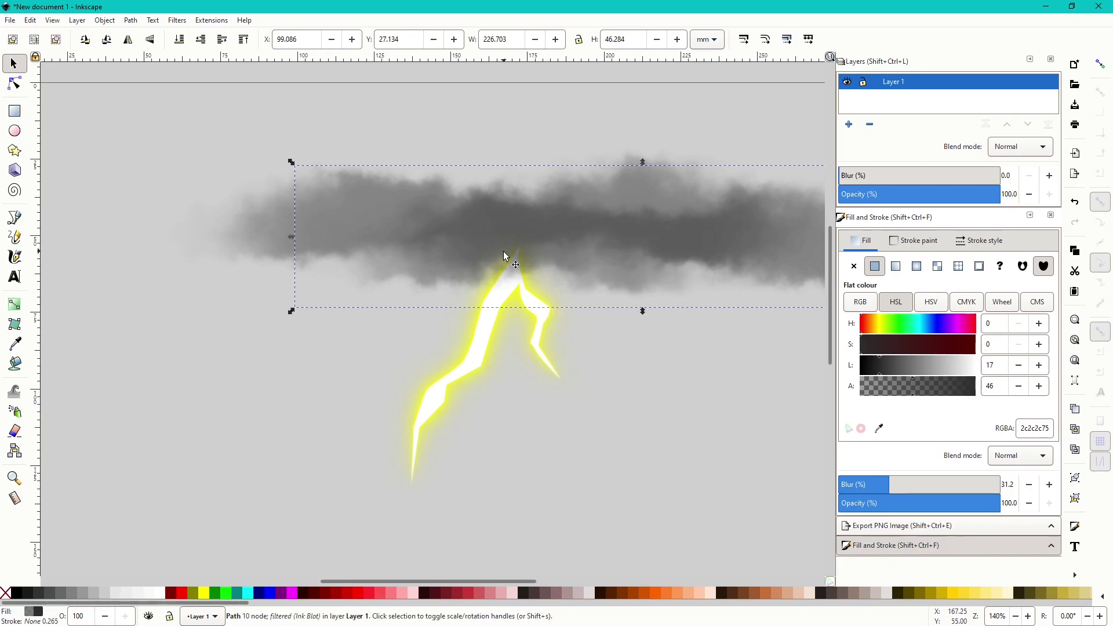
{"action": "left_click_drag", "start_coordinate": [549, 245], "coordinate": [524, 260]}
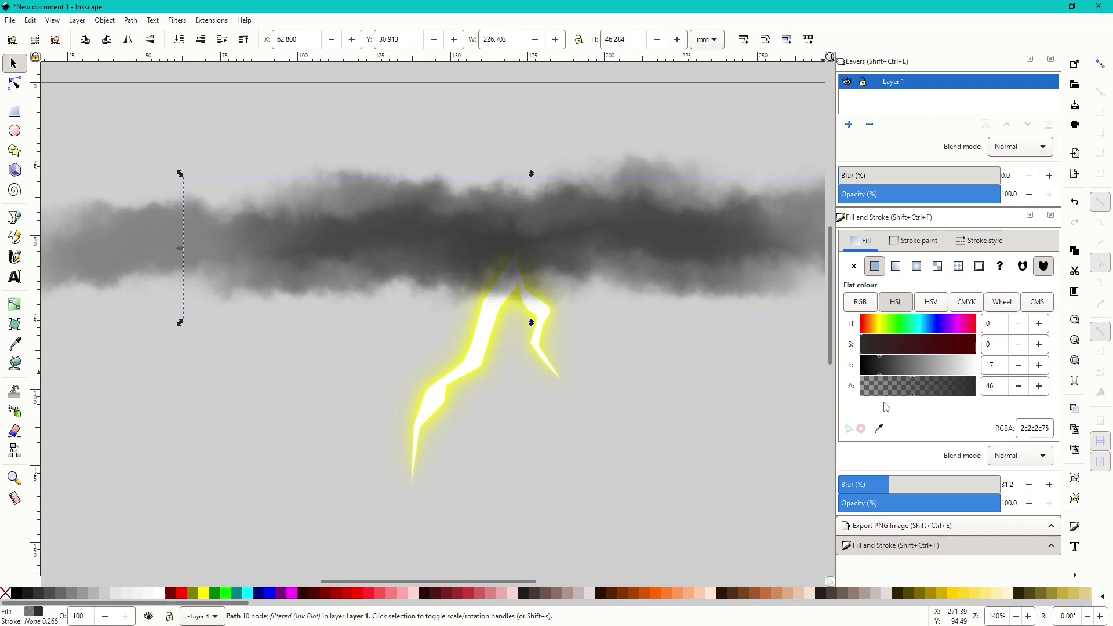
- Tint the cloud copy yellow-green (f3ff5a75), lower it behind the grey cloud, and stretch it slightly taller
{"action": "left_click_drag", "start_coordinate": [925, 378], "coordinate": [977, 383]}
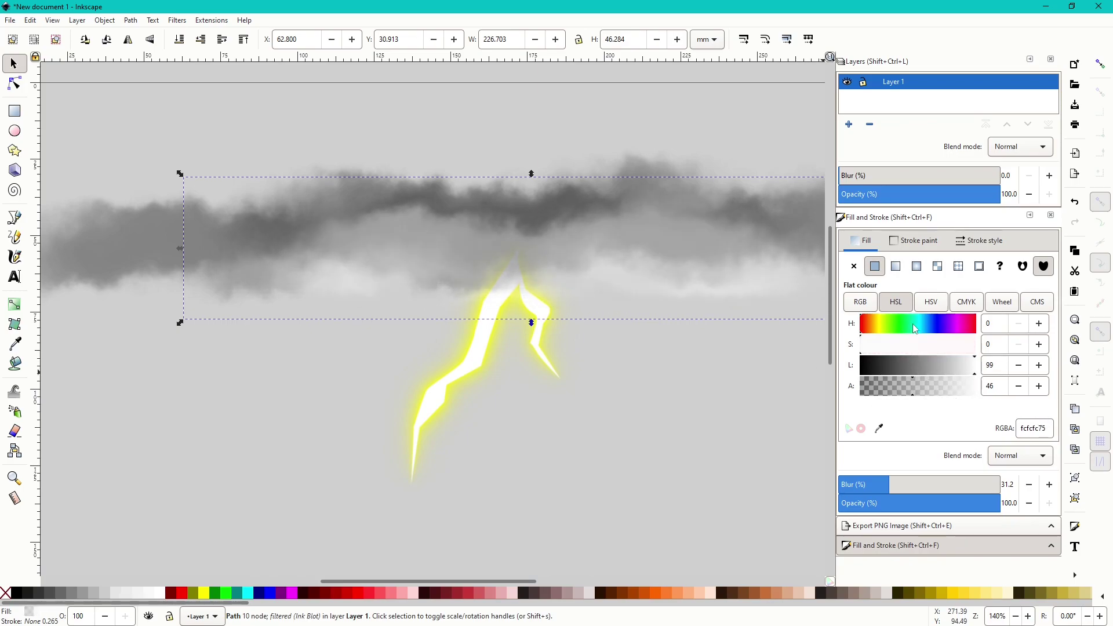
{"action": "left_click_drag", "start_coordinate": [899, 347], "coordinate": [941, 374]}
{"action": "left_click_drag", "start_coordinate": [681, 276], "coordinate": [659, 270]}
{"action": "key", "text": "Page_Down"}
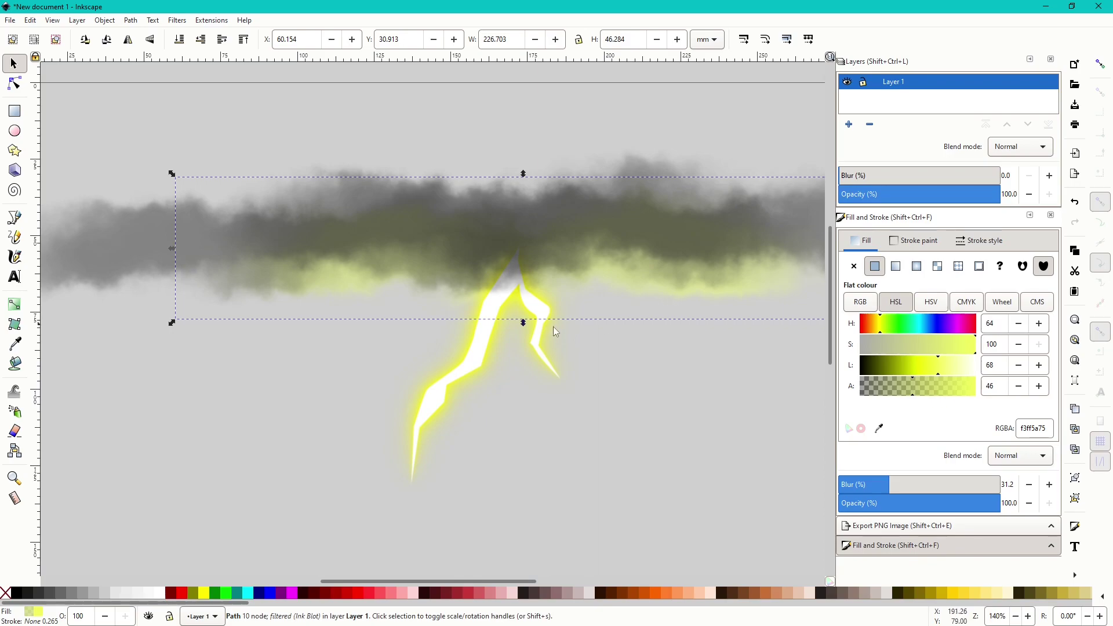
{"action": "left_click_drag", "start_coordinate": [525, 323], "coordinate": [524, 328]}
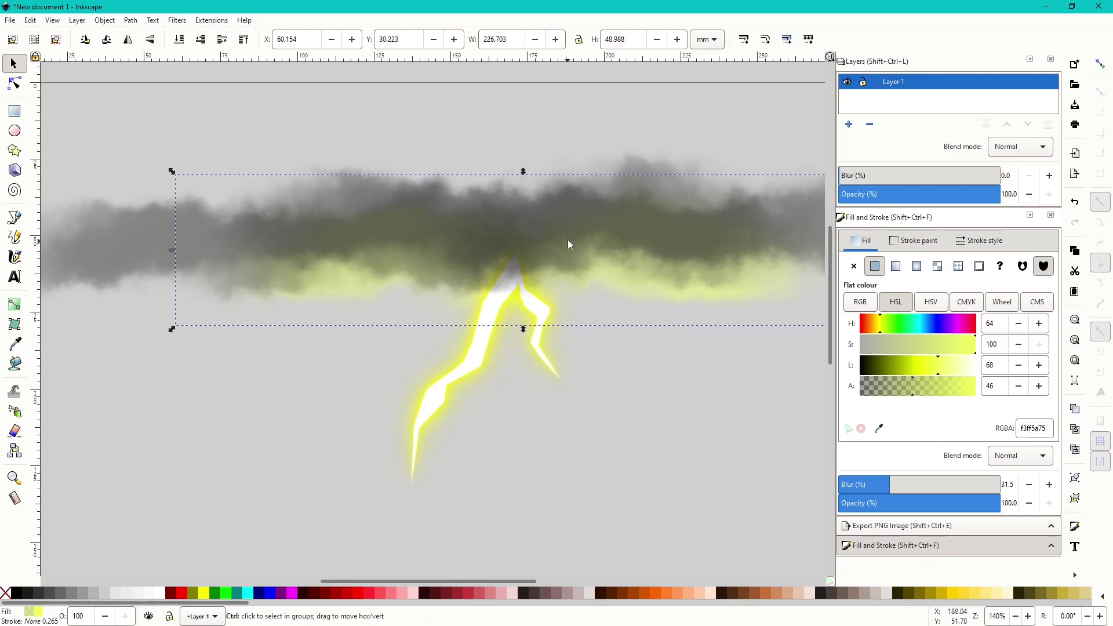
{"action": "scroll", "coordinate": [568, 239], "scroll_direction": "down", "scroll_amount": 2}
{"action": "left_click", "coordinate": [582, 270]}
- Zoom in, box-select the four old lightning paths, and delete them
{"action": "scroll", "coordinate": [581, 277], "scroll_direction": "down", "scroll_amount": 1}
{"action": "scroll", "coordinate": [580, 281], "scroll_direction": "up", "scroll_amount": 1}
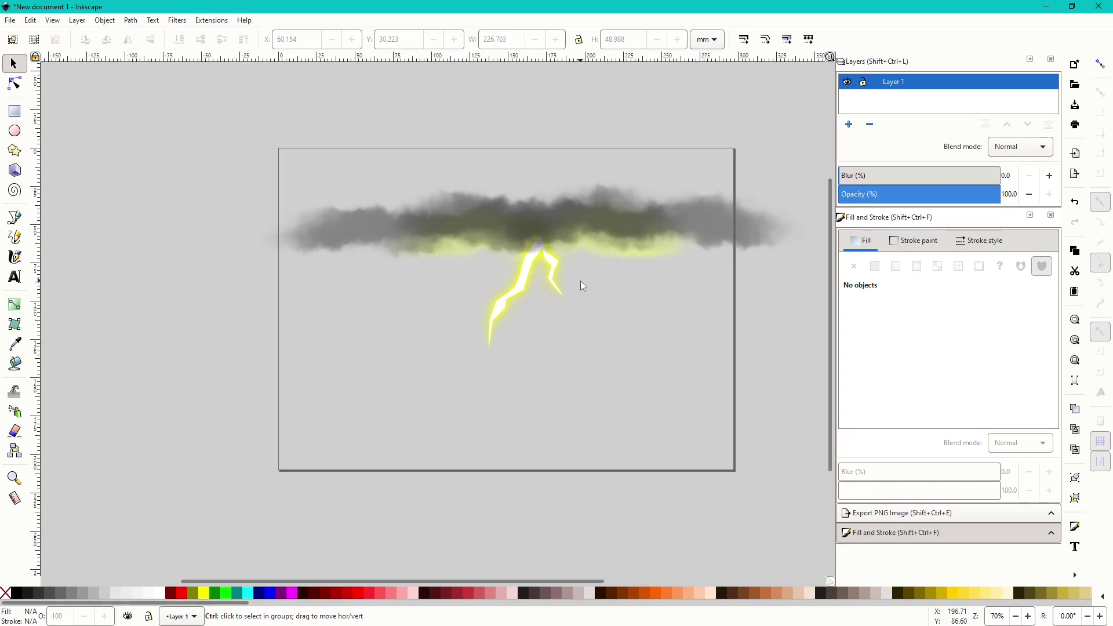
{"action": "scroll", "coordinate": [580, 280], "scroll_direction": "up", "scroll_amount": 2}
{"action": "scroll", "coordinate": [586, 236], "scroll_direction": "down", "scroll_amount": 3}
{"action": "scroll", "coordinate": [591, 249], "scroll_direction": "up", "scroll_amount": 1}
{"action": "scroll", "coordinate": [600, 267], "scroll_direction": "up", "scroll_amount": 1}
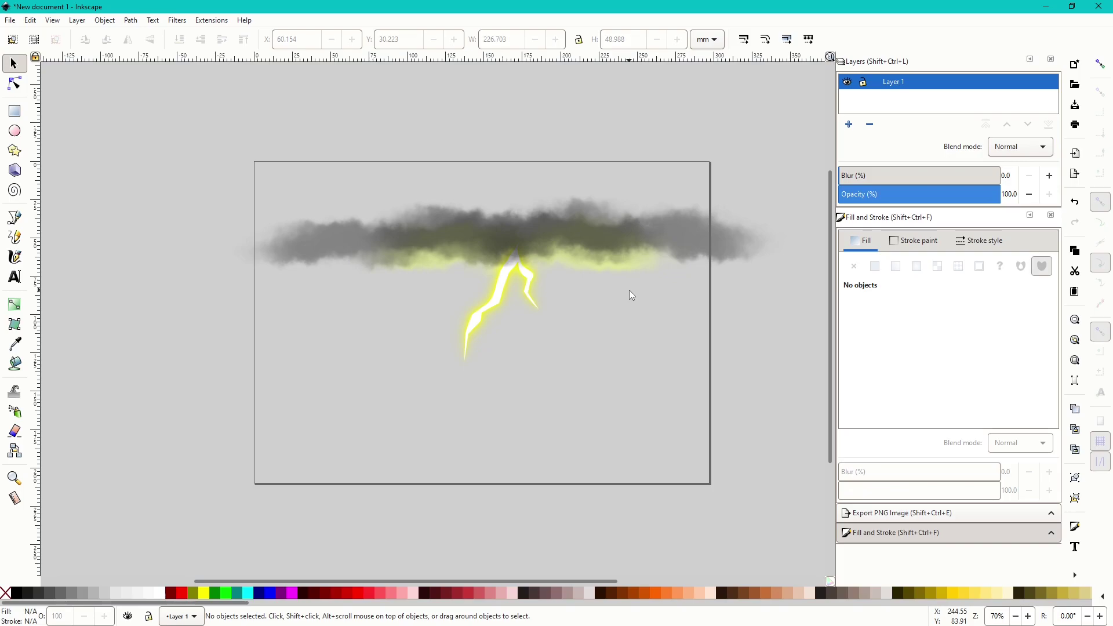
{"action": "scroll", "coordinate": [591, 346], "scroll_direction": "up", "scroll_amount": 2, "text": "ctrl"}
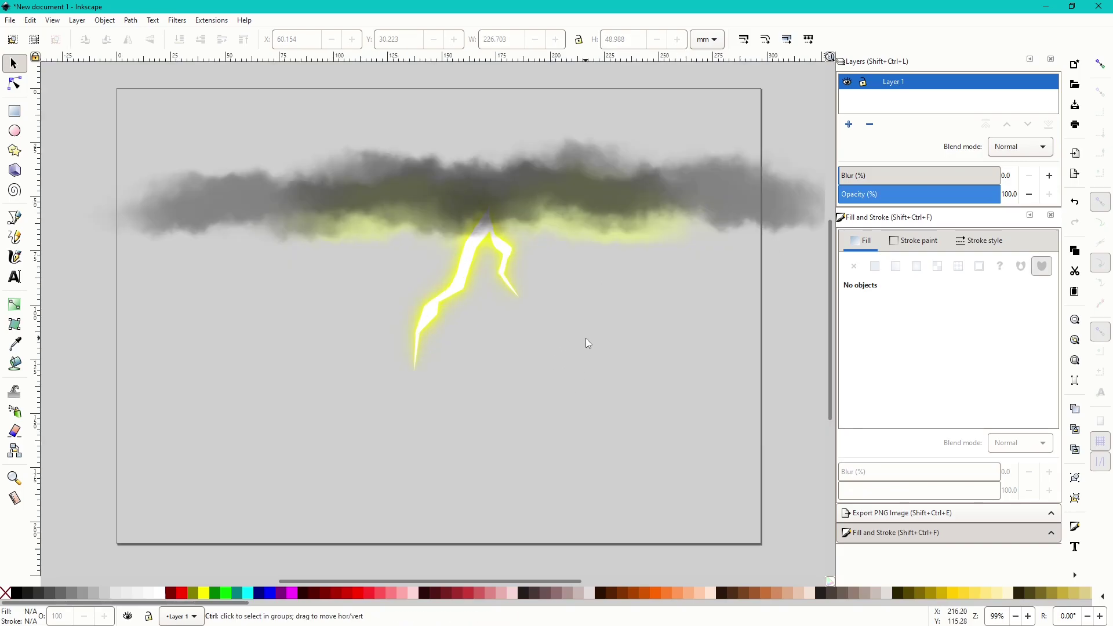
{"action": "scroll", "coordinate": [545, 319], "scroll_direction": "down", "scroll_amount": 1, "text": "ctrl"}
{"action": "scroll", "coordinate": [461, 180], "scroll_direction": "up", "scroll_amount": 1, "text": "ctrl"}
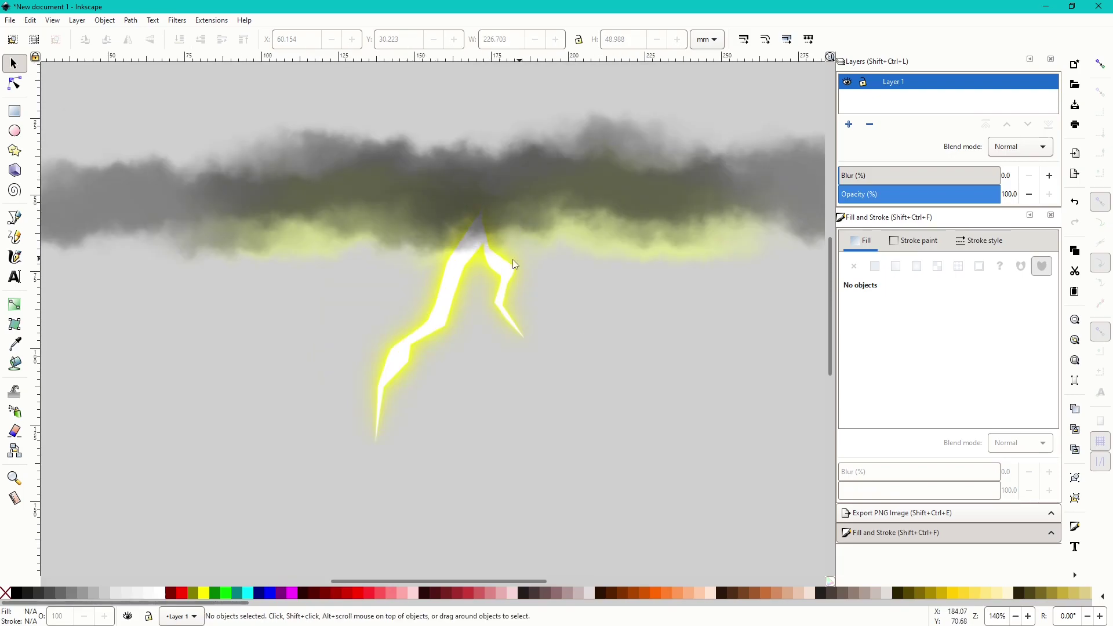
{"action": "scroll", "coordinate": [486, 296], "scroll_direction": "down", "scroll_amount": 1, "text": "ctrl"}
{"action": "left_click_drag", "start_coordinate": [263, 462], "coordinate": [573, 187]}
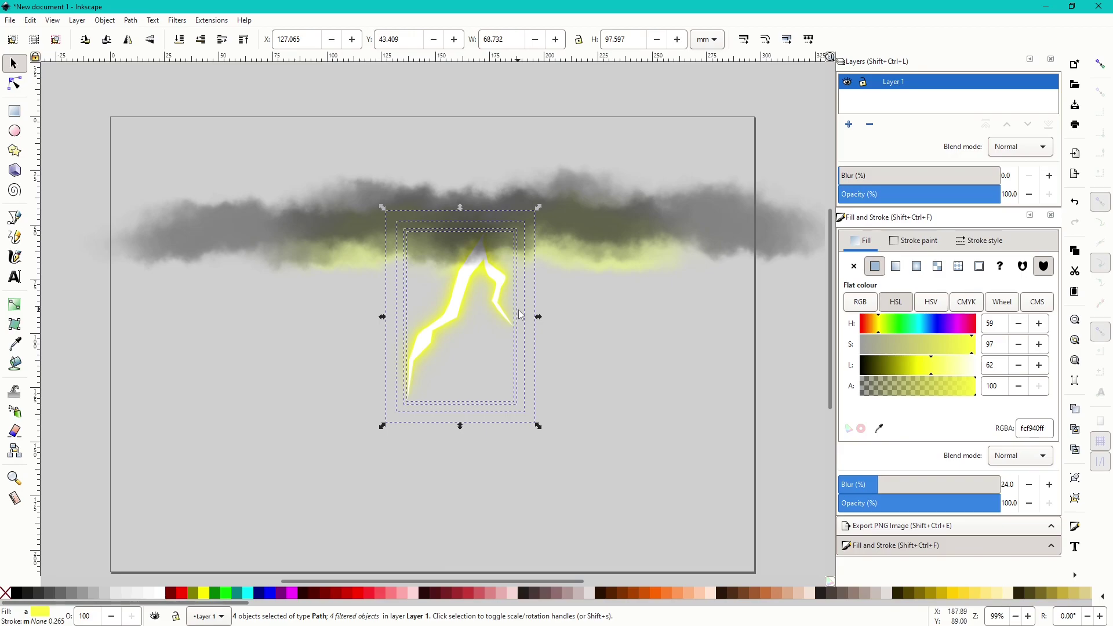
{"action": "key", "text": "Delete"}
- Start a Bezier path at the cloud base and draw curved segments downward, removing misplaced ones
{"action": "left_click", "coordinate": [15, 217]}
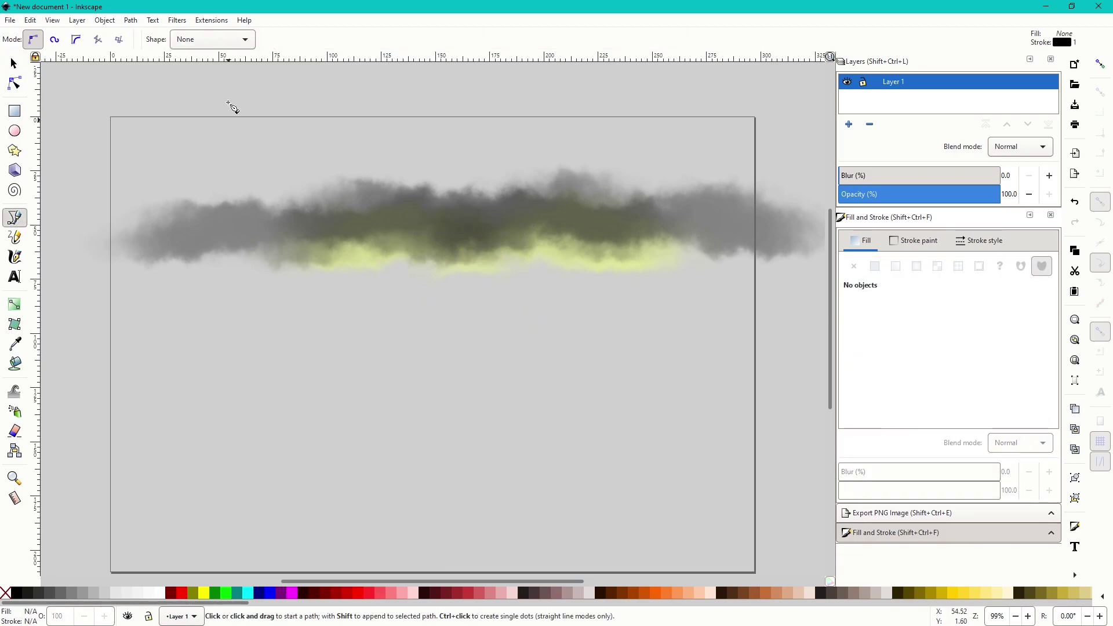
{"action": "scroll", "coordinate": [445, 346], "scroll_direction": "up", "scroll_amount": 4}
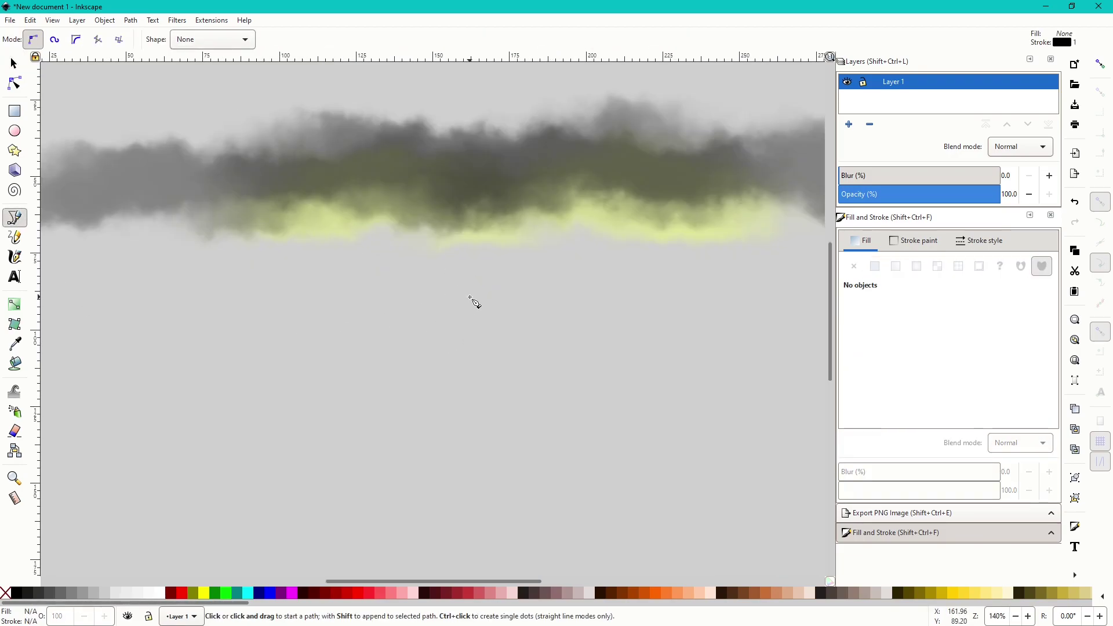
{"action": "left_click", "coordinate": [551, 189]}
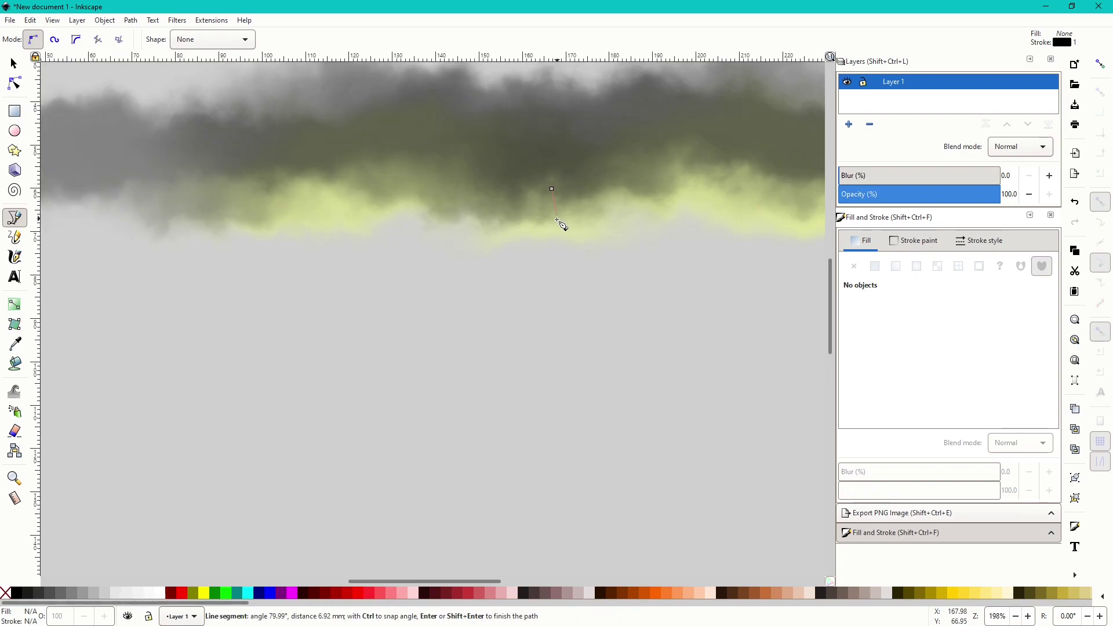
{"action": "left_click_drag", "start_coordinate": [492, 297], "coordinate": [432, 447]}
{"action": "scroll", "coordinate": [429, 423], "scroll_direction": "down", "scroll_amount": 3}
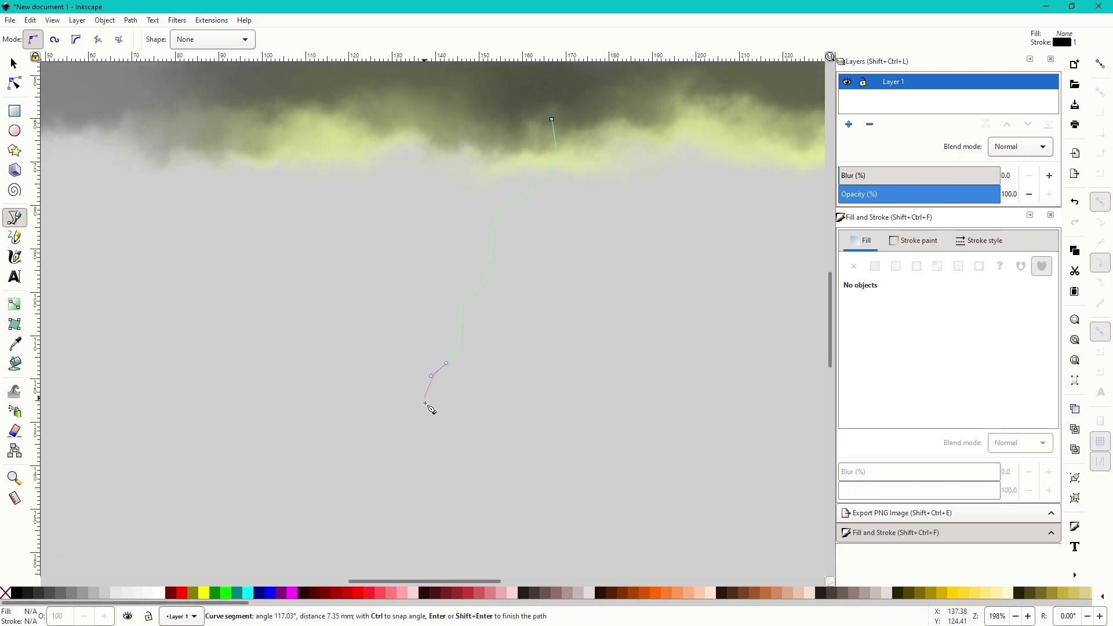
{"action": "scroll", "coordinate": [415, 409], "scroll_direction": "down", "scroll_amount": 3}
{"action": "scroll", "coordinate": [428, 387], "scroll_direction": "up", "scroll_amount": 2}
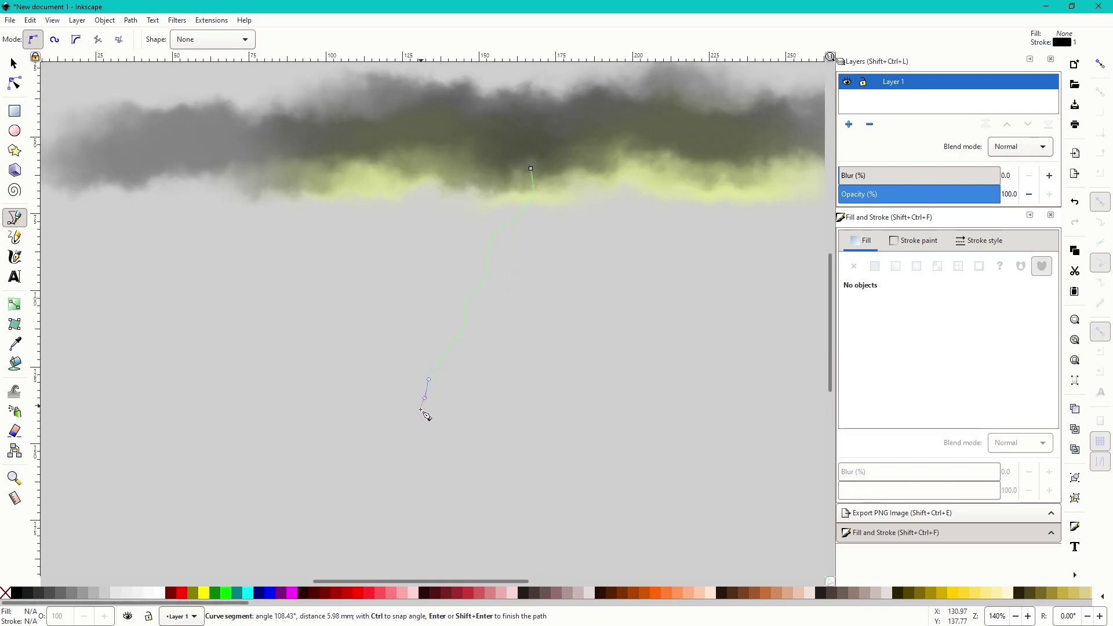
{"action": "left_click_drag", "start_coordinate": [428, 434], "coordinate": [434, 462]}
{"action": "scroll", "coordinate": [476, 387], "scroll_direction": "down", "scroll_amount": 2}
{"action": "scroll", "coordinate": [471, 382], "scroll_direction": "up", "scroll_amount": 1}
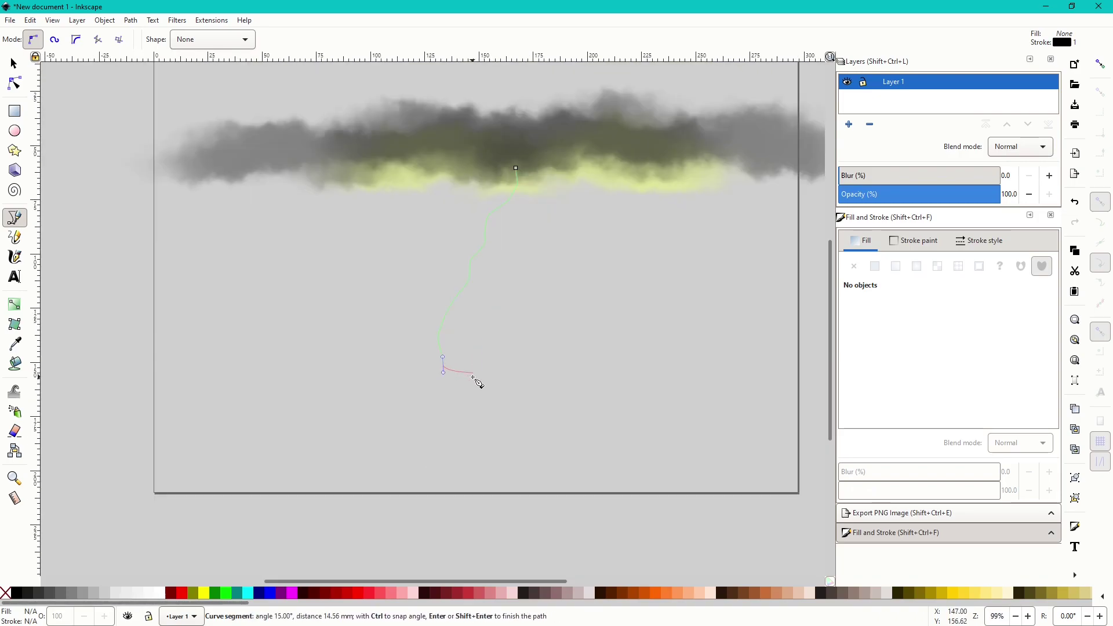
{"action": "scroll", "coordinate": [503, 278], "scroll_direction": "up", "scroll_amount": 1}
{"action": "key", "text": "BackSpace"}
{"action": "key", "text": "BackSpace"}
{"action": "key", "text": "BackSpace"}
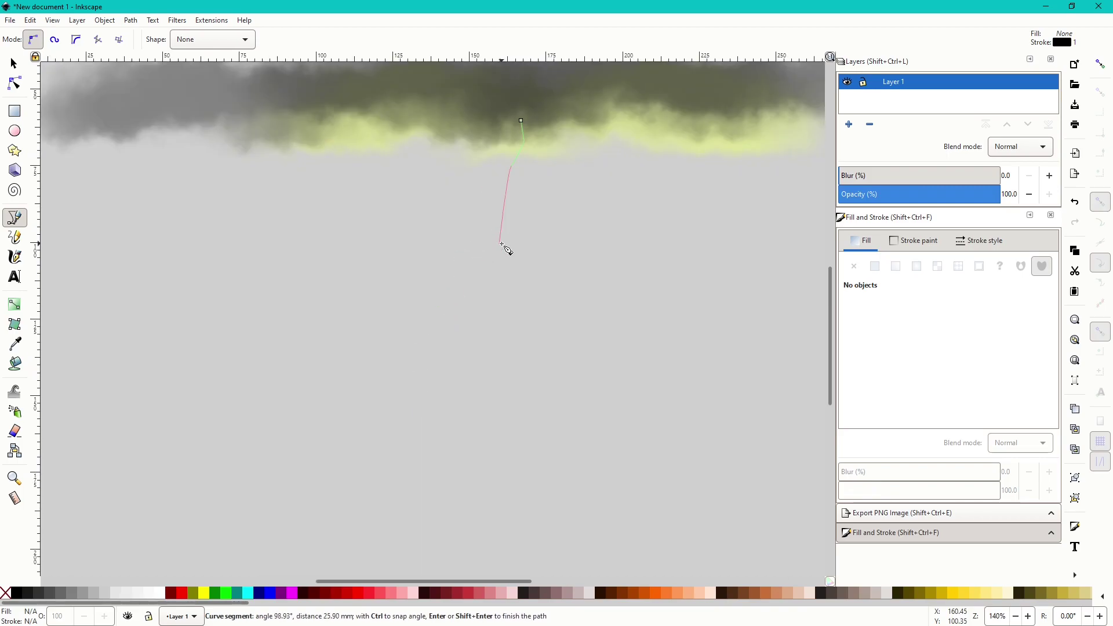
- Continue the wavy path with curved nodes and corner points down to the page bottom
{"action": "left_click_drag", "start_coordinate": [517, 283], "coordinate": [521, 296]}
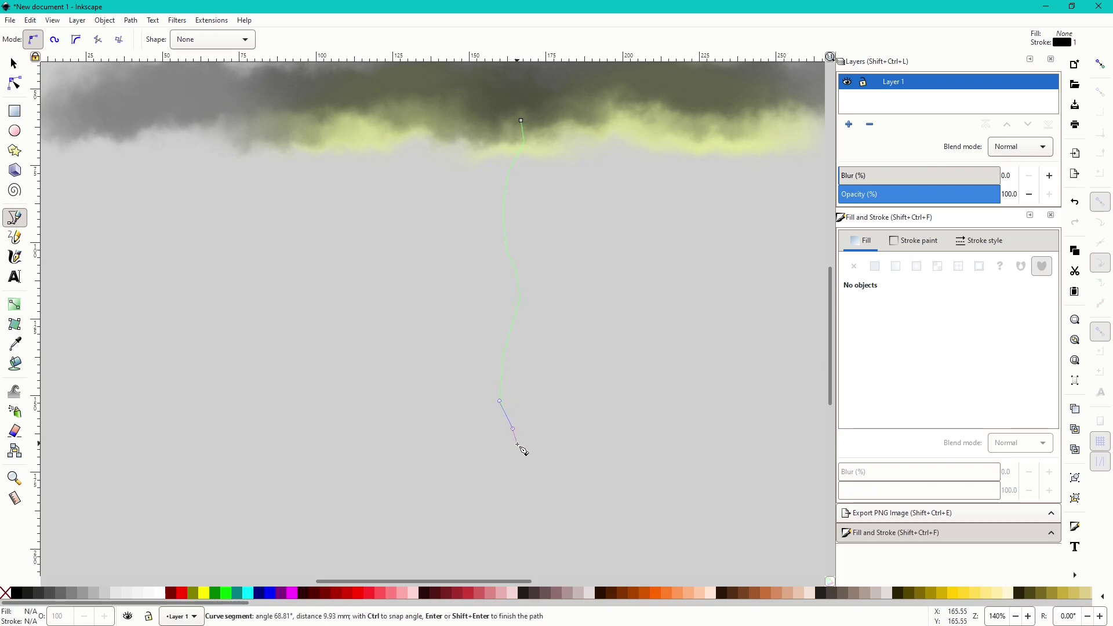
{"action": "left_click_drag", "start_coordinate": [518, 456], "coordinate": [519, 481]}
{"action": "left_click", "coordinate": [494, 507]}
{"action": "left_click", "coordinate": [496, 532]}
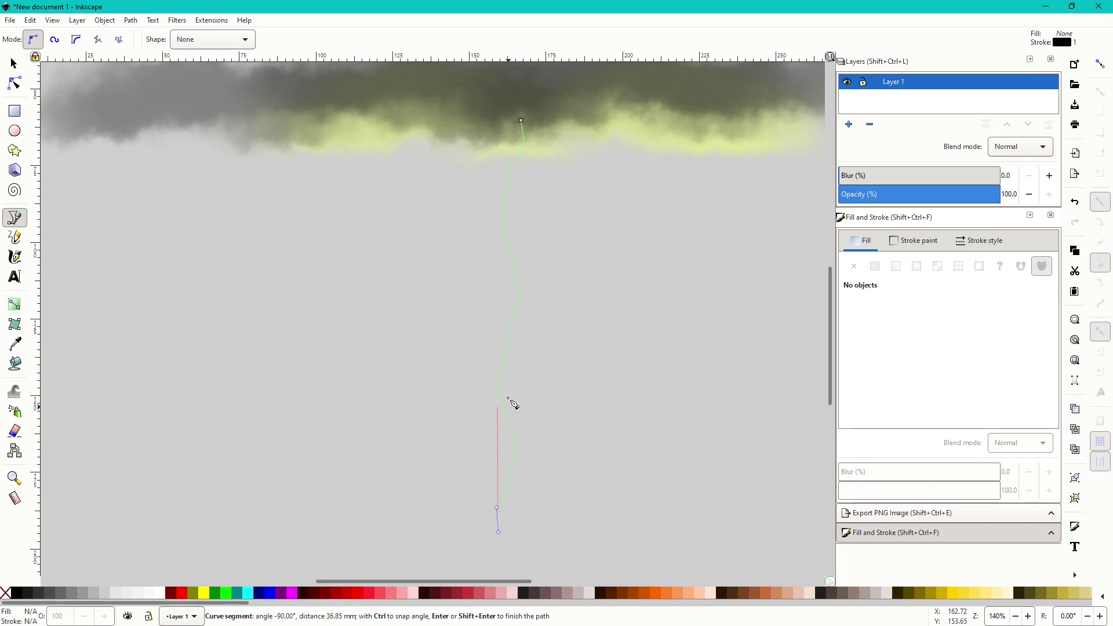
{"action": "scroll", "coordinate": [512, 402], "scroll_direction": "down", "scroll_amount": 1}
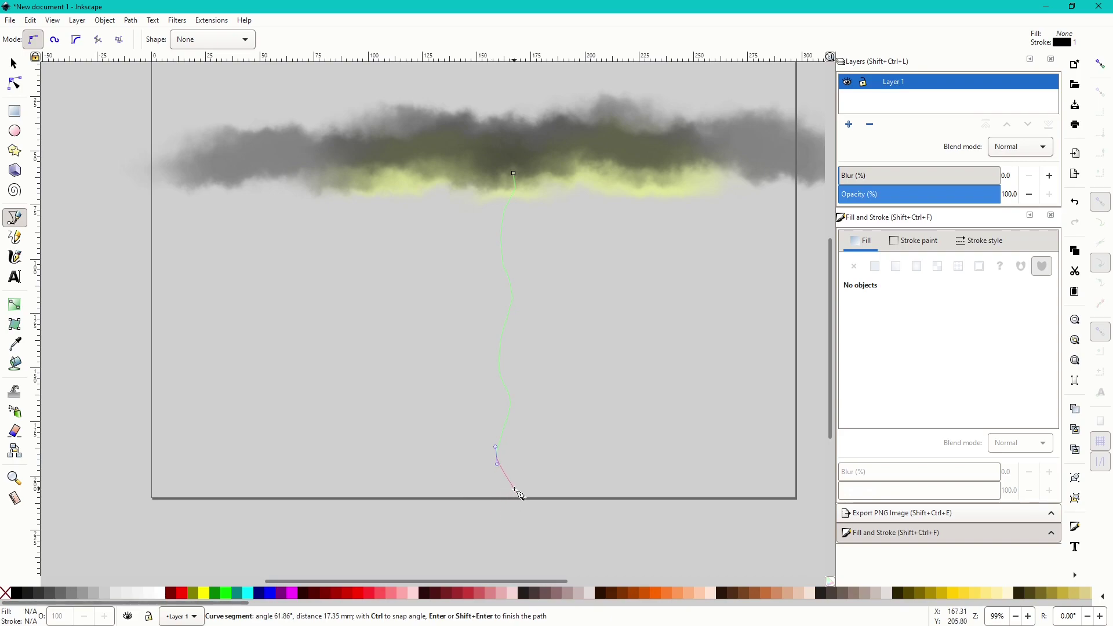
{"action": "scroll", "coordinate": [514, 506], "scroll_direction": "up", "scroll_amount": 1}
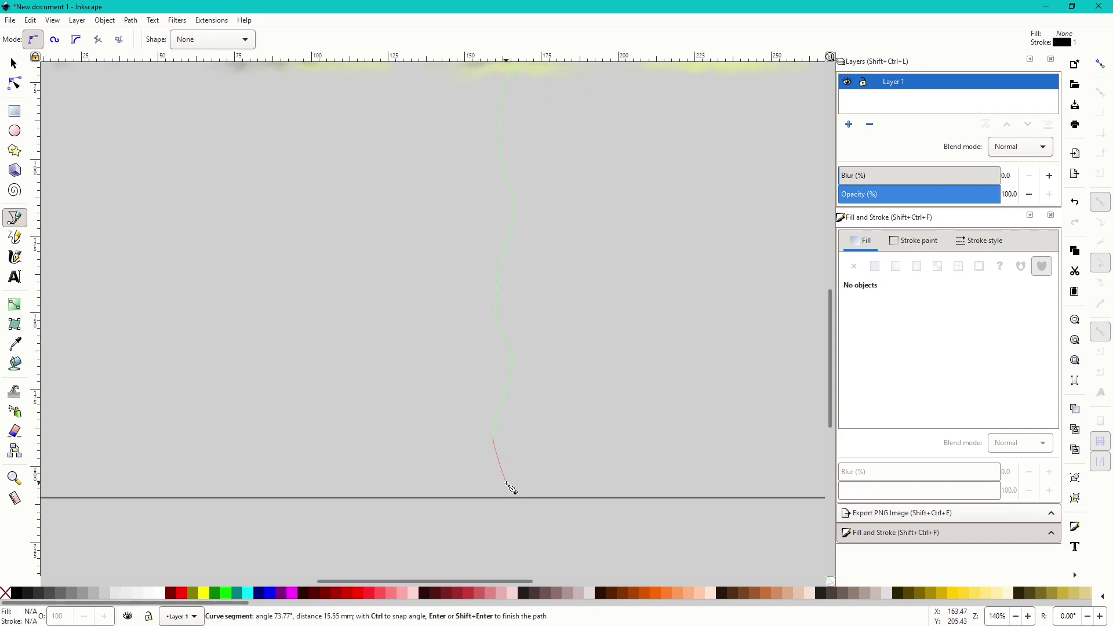
- Add a spiky starburst of eight spikes around the bolt's foot at the page bottom
{"action": "left_click", "coordinate": [506, 485]}
{"action": "left_click", "coordinate": [425, 386]}
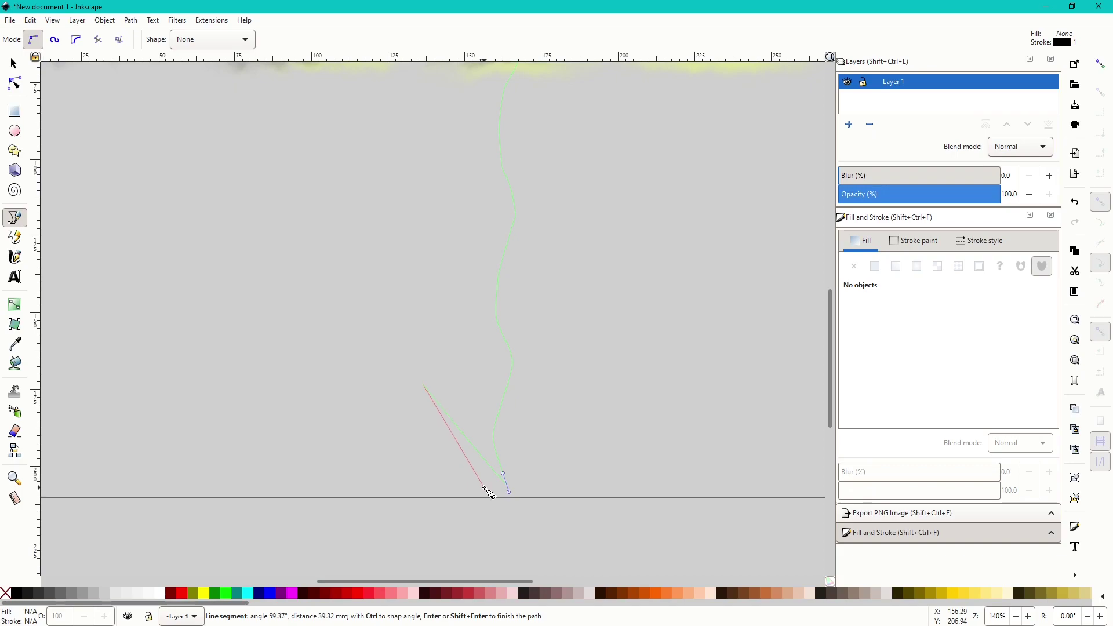
{"action": "left_click", "coordinate": [485, 489]}
{"action": "left_click", "coordinate": [396, 443]}
{"action": "left_click", "coordinate": [468, 494]}
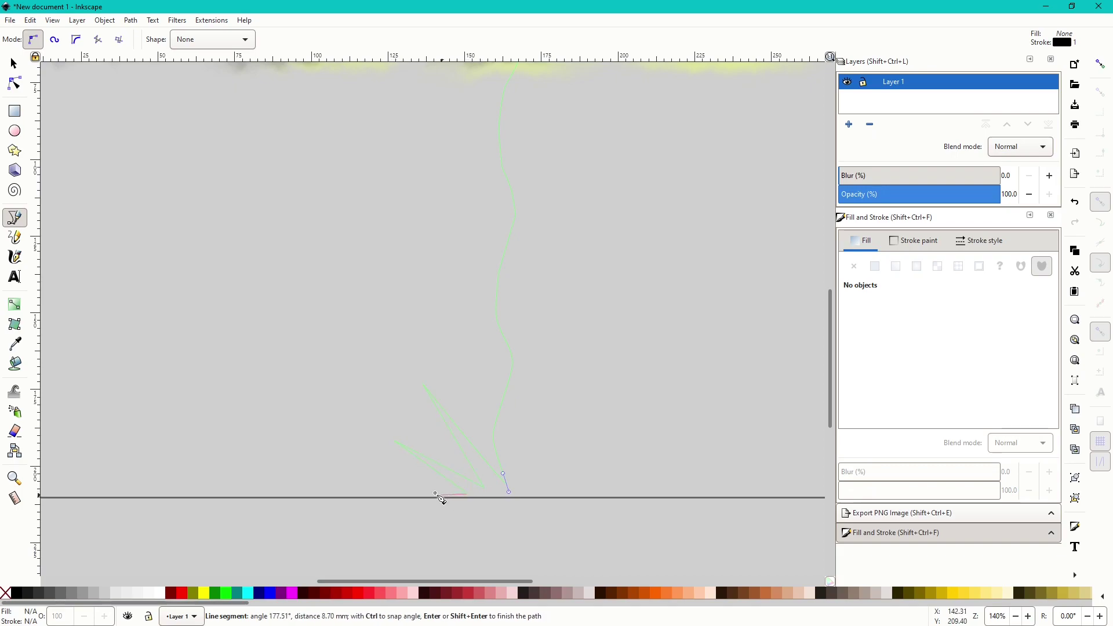
{"action": "left_click", "coordinate": [381, 485]}
{"action": "left_click", "coordinate": [469, 505]}
{"action": "left_click", "coordinate": [409, 535]}
{"action": "left_click", "coordinate": [494, 517]}
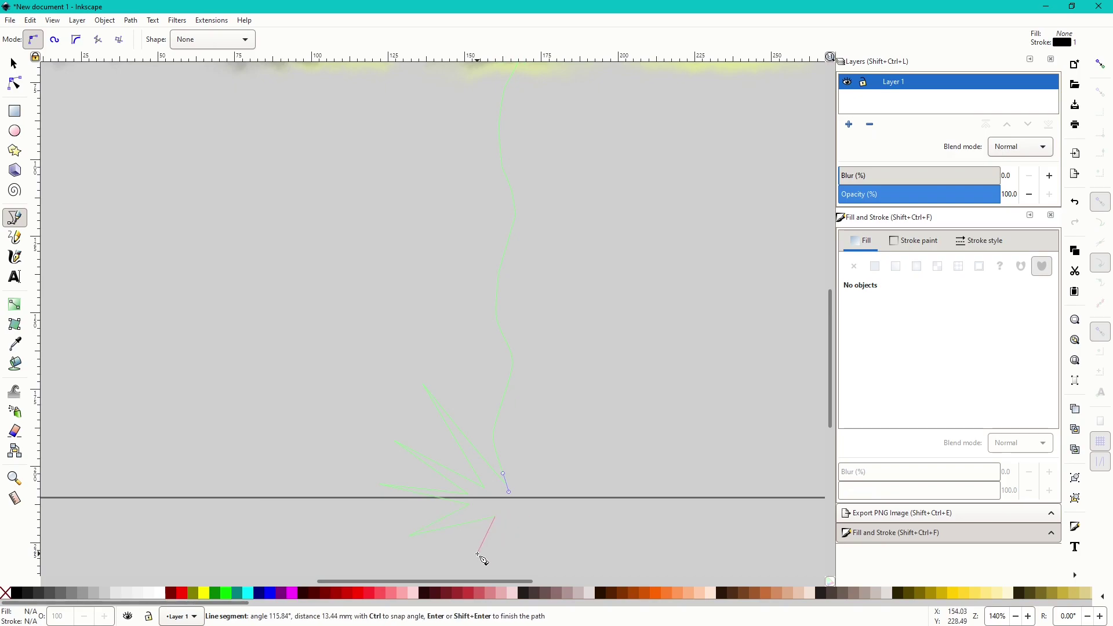
{"action": "left_click", "coordinate": [477, 553]}
{"action": "left_click", "coordinate": [516, 514]}
{"action": "left_click", "coordinate": [558, 545]}
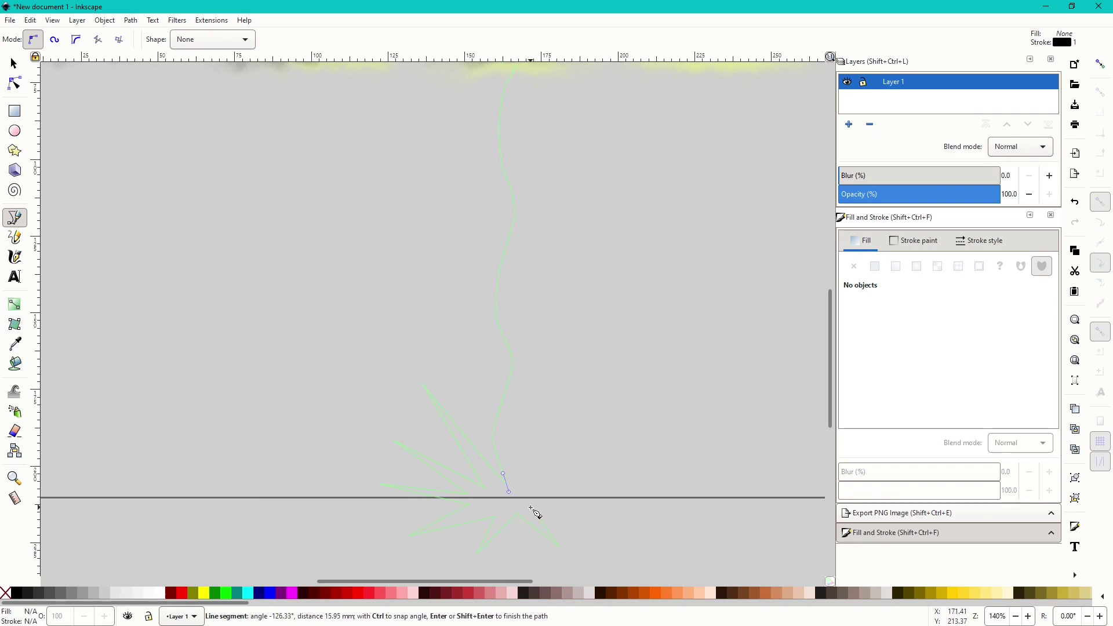
{"action": "left_click", "coordinate": [623, 523]}
{"action": "left_click", "coordinate": [533, 498]}
{"action": "left_click", "coordinate": [625, 434]}
{"action": "left_click", "coordinate": [519, 481]}
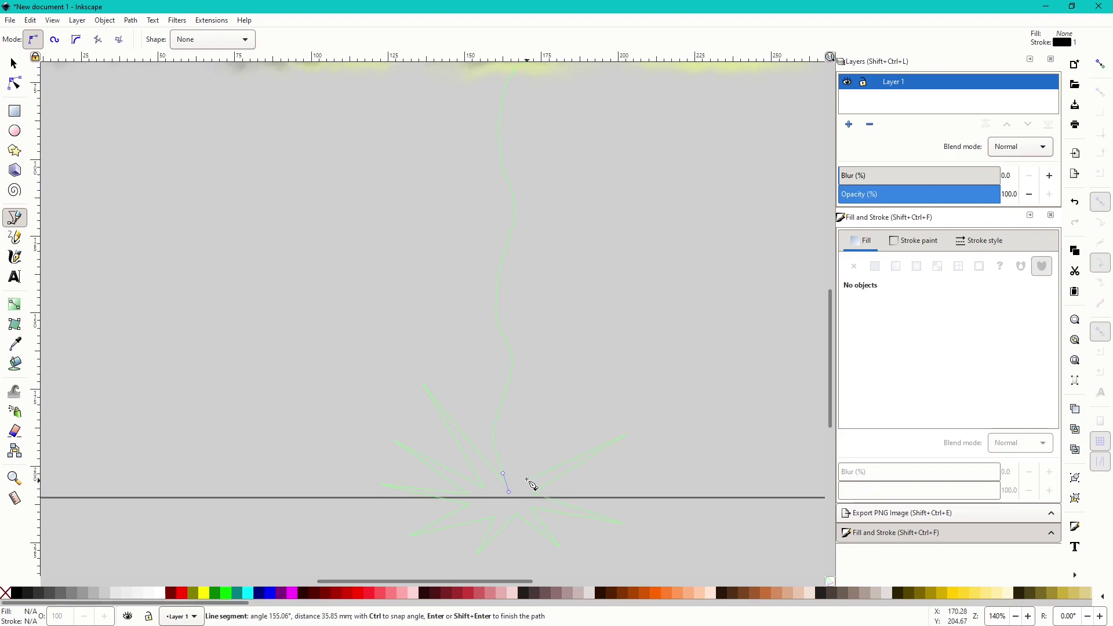
- Trace the bolt's return edge up to the cloud base and close the path at its start
{"action": "left_click", "coordinate": [561, 422]}
{"action": "left_click", "coordinate": [528, 234]}
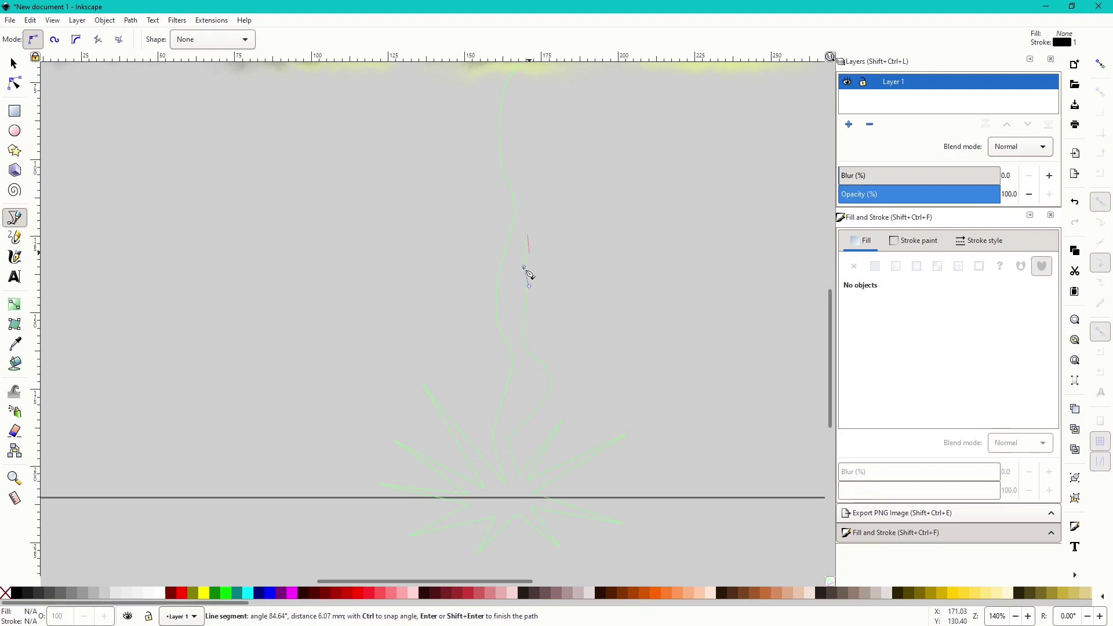
{"action": "scroll", "coordinate": [524, 273], "scroll_direction": "down", "scroll_amount": 1}
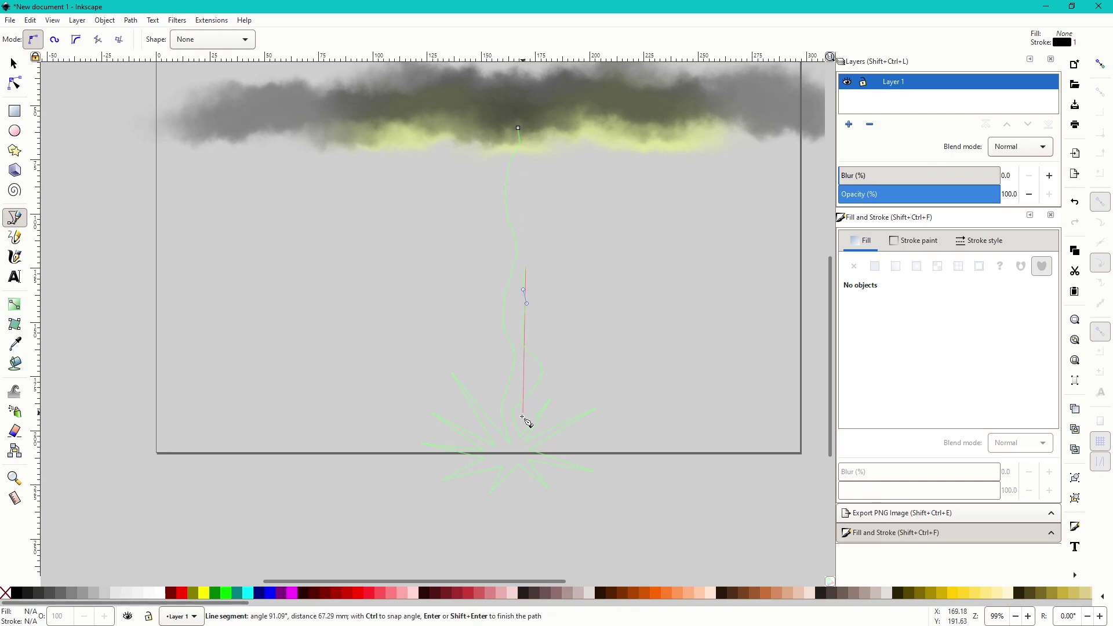
{"action": "scroll", "coordinate": [556, 276], "scroll_direction": "up", "scroll_amount": 1}
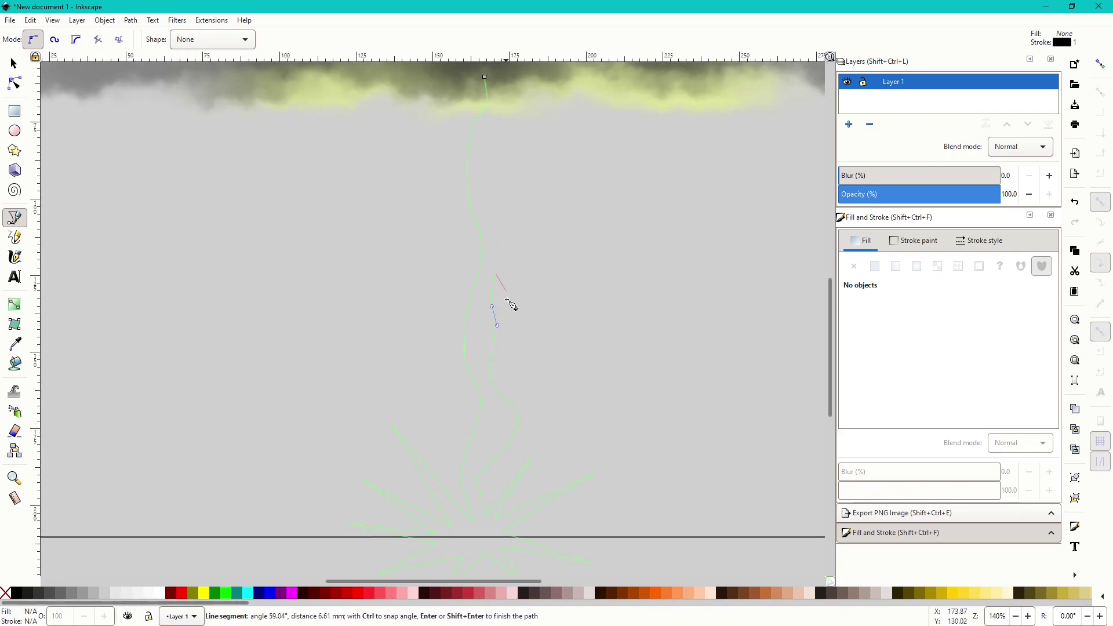
{"action": "left_click_drag", "start_coordinate": [494, 252], "coordinate": [492, 239]}
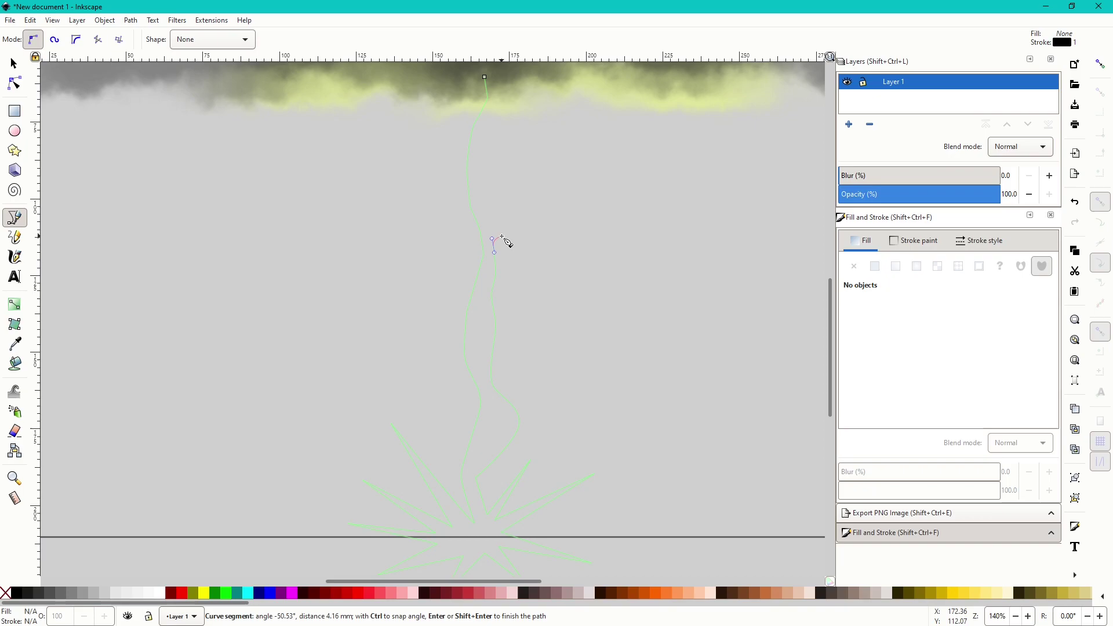
{"action": "key", "text": "BackSpace"}
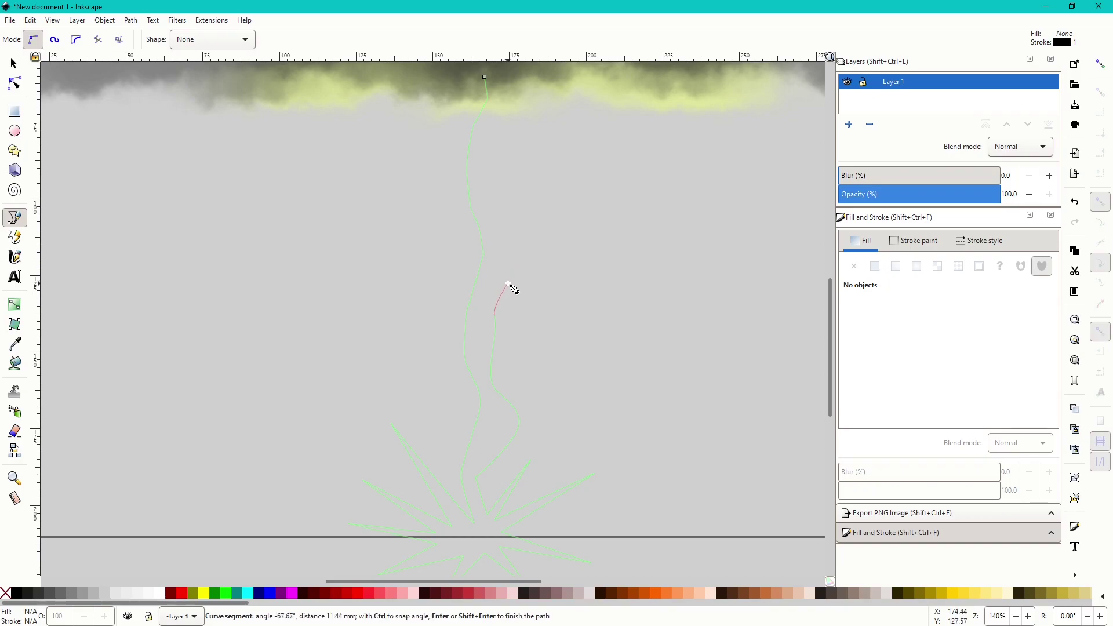
{"action": "left_click_drag", "start_coordinate": [496, 235], "coordinate": [492, 181]}
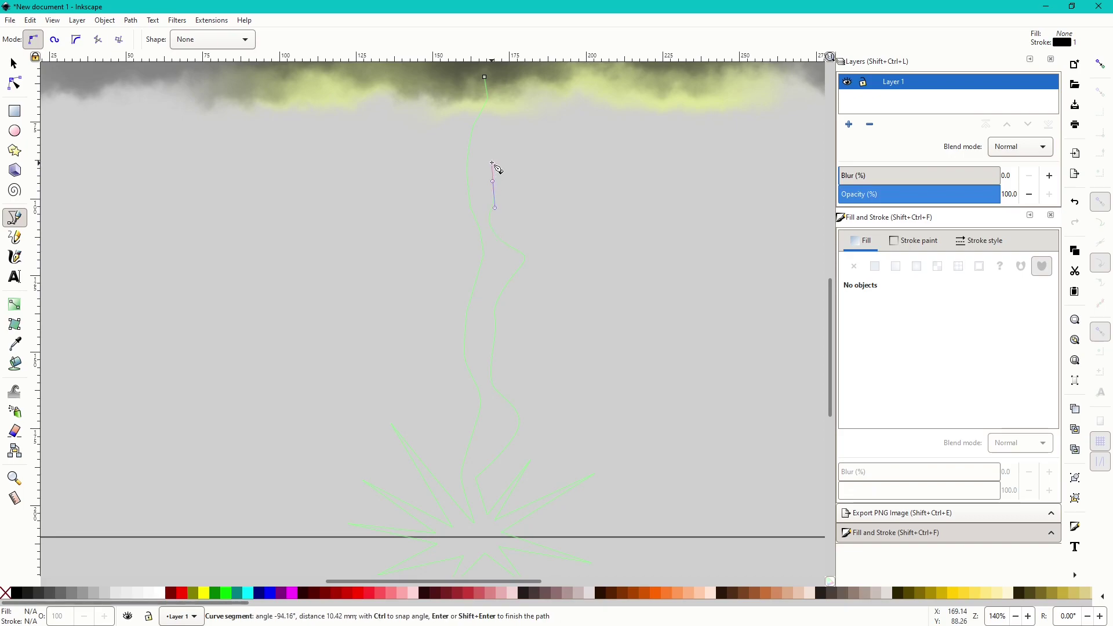
{"action": "scroll", "coordinate": [525, 219], "scroll_direction": "down", "scroll_amount": 3}
{"action": "scroll", "coordinate": [522, 219], "scroll_direction": "up", "scroll_amount": 5}
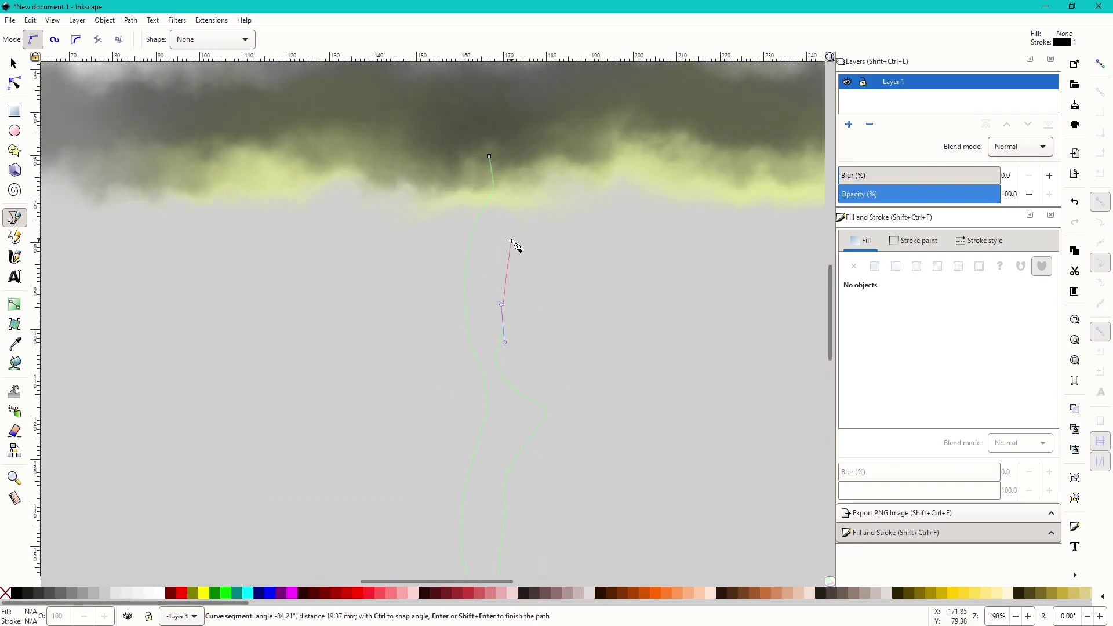
{"action": "left_click_drag", "start_coordinate": [510, 192], "coordinate": [506, 176]}
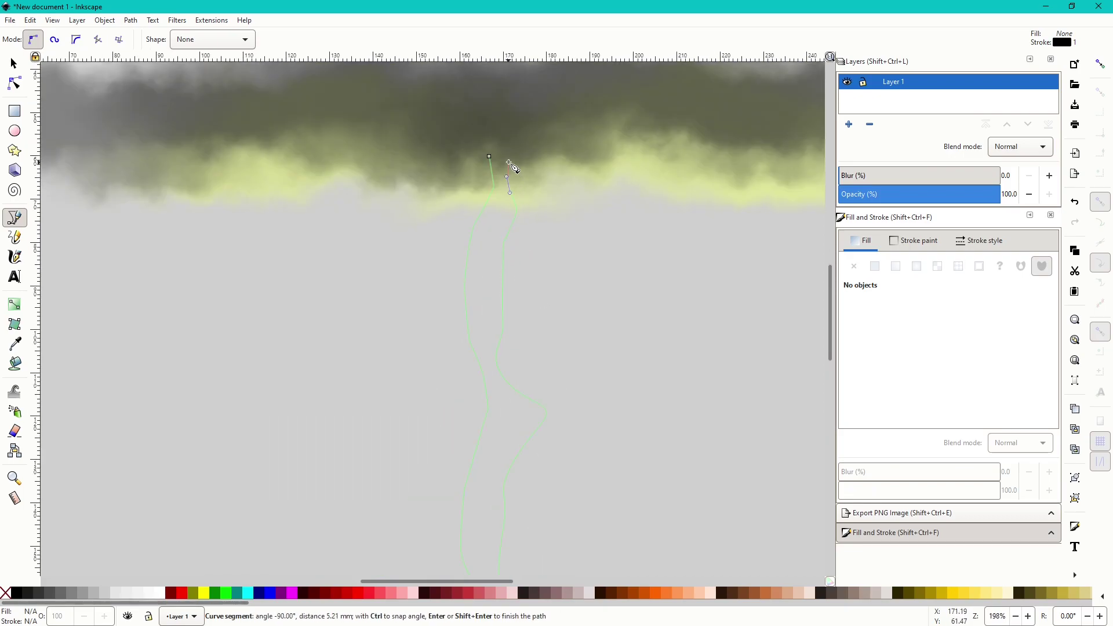
{"action": "left_click_drag", "start_coordinate": [511, 138], "coordinate": [487, 217]}
{"action": "scroll", "coordinate": [487, 218], "scroll_direction": "down", "scroll_amount": 2}
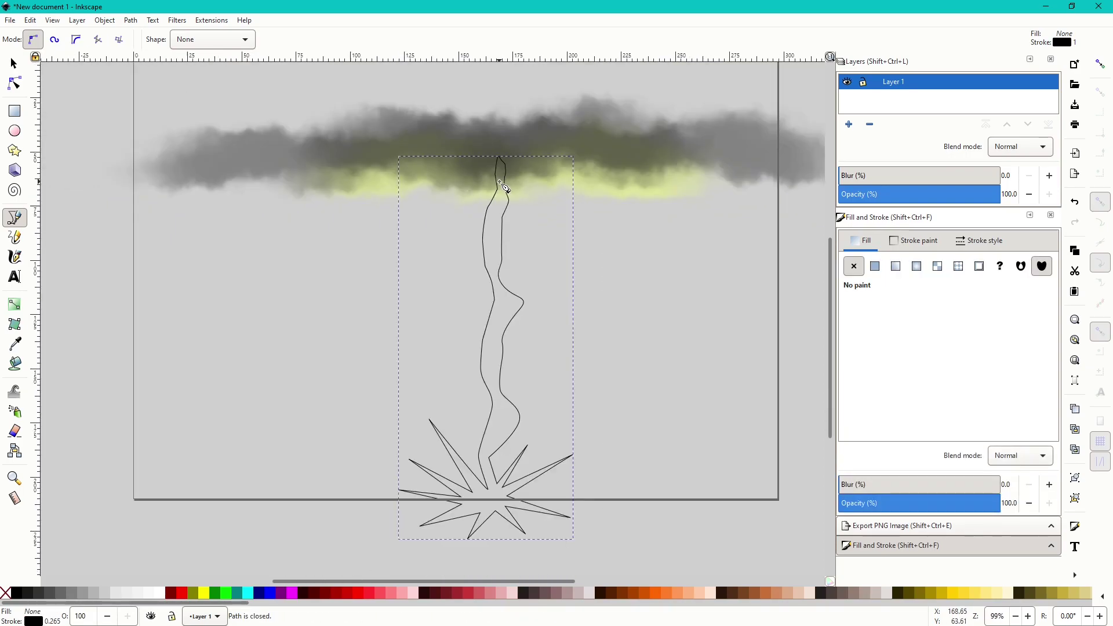
- Give the lightning bolt a flat yellow fill and remove its stroke
{"action": "left_click", "coordinate": [875, 266]}
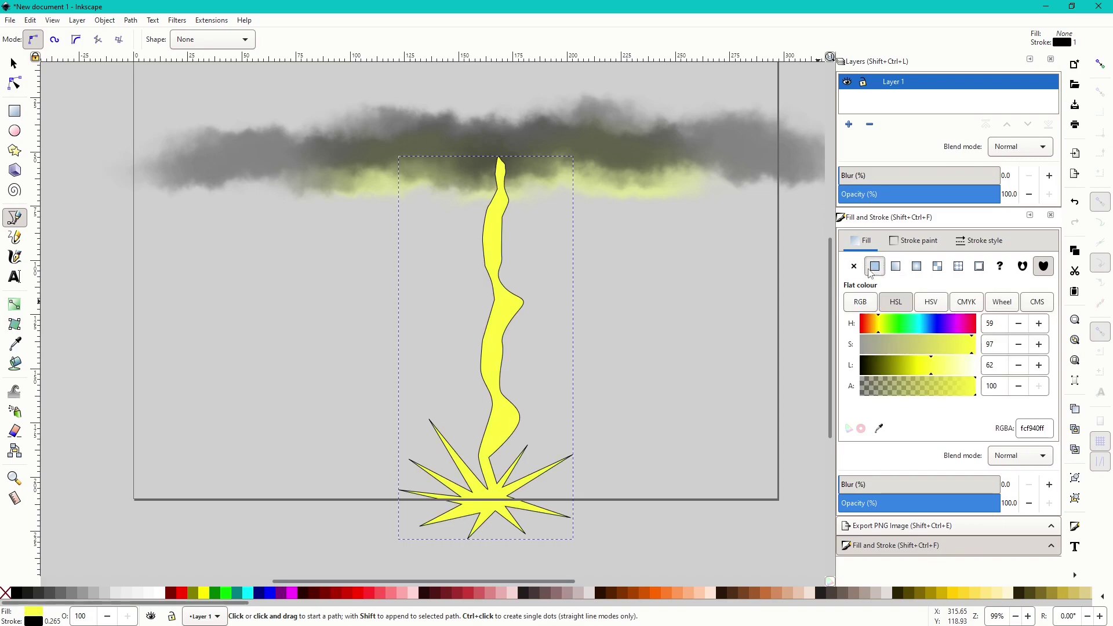
{"action": "left_click", "coordinate": [915, 240]}
{"action": "left_click", "coordinate": [854, 266]}
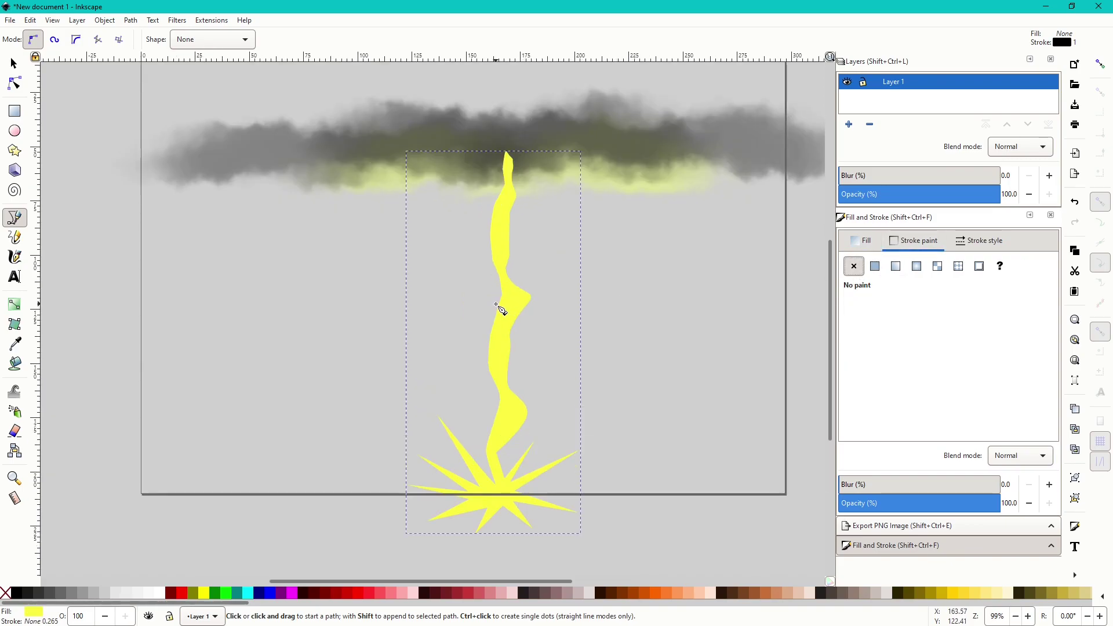
- Draw a narrow closed sliver shape inside the bolt's trunk
{"action": "scroll", "coordinate": [522, 298], "scroll_direction": "up", "scroll_amount": 1}
{"action": "scroll", "coordinate": [542, 293], "scroll_direction": "down", "scroll_amount": 1}
{"action": "scroll", "coordinate": [519, 402], "scroll_direction": "up", "scroll_amount": 5}
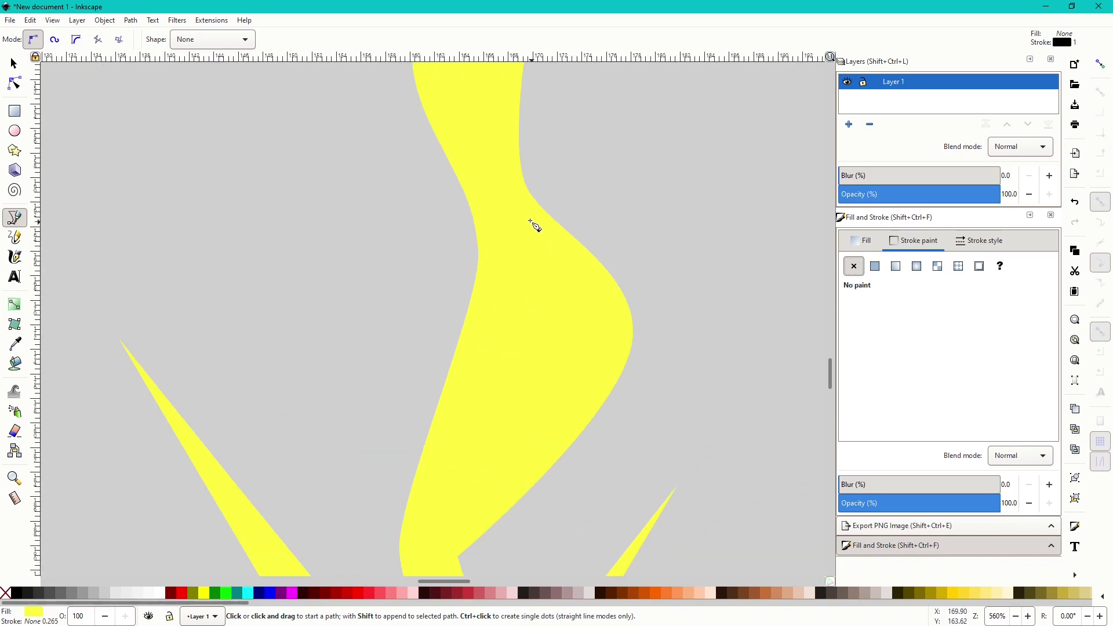
{"action": "left_click_drag", "start_coordinate": [524, 212], "coordinate": [530, 251]}
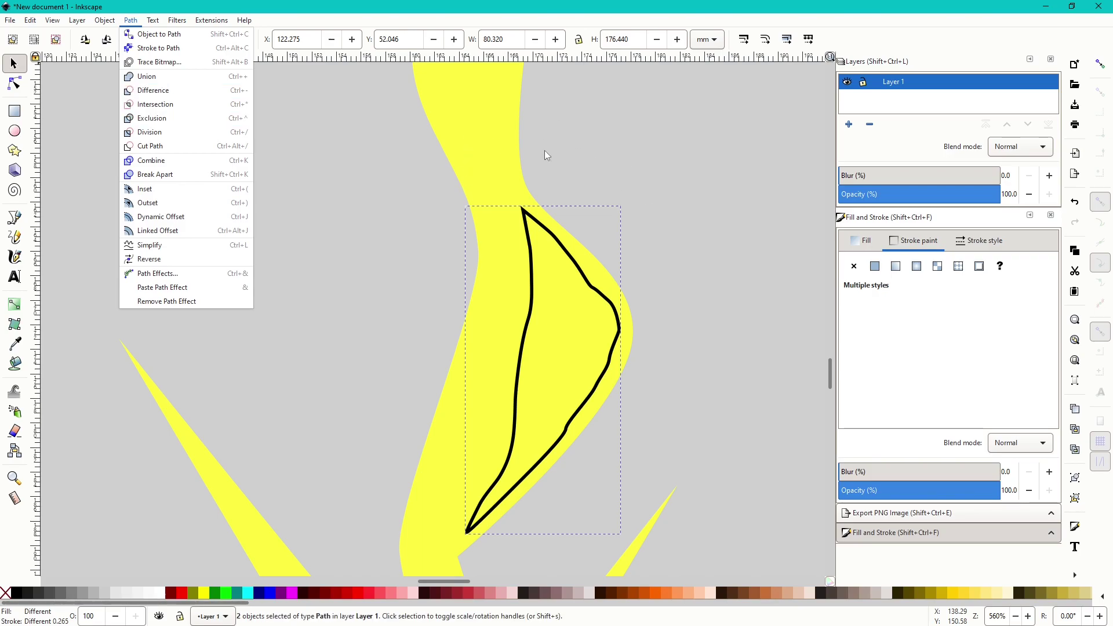
- Subtract the sliver from the yellow bolt with Path > Difference, leaving a thin strand beside the trunk
{"action": "left_click", "coordinate": [415, 247]}
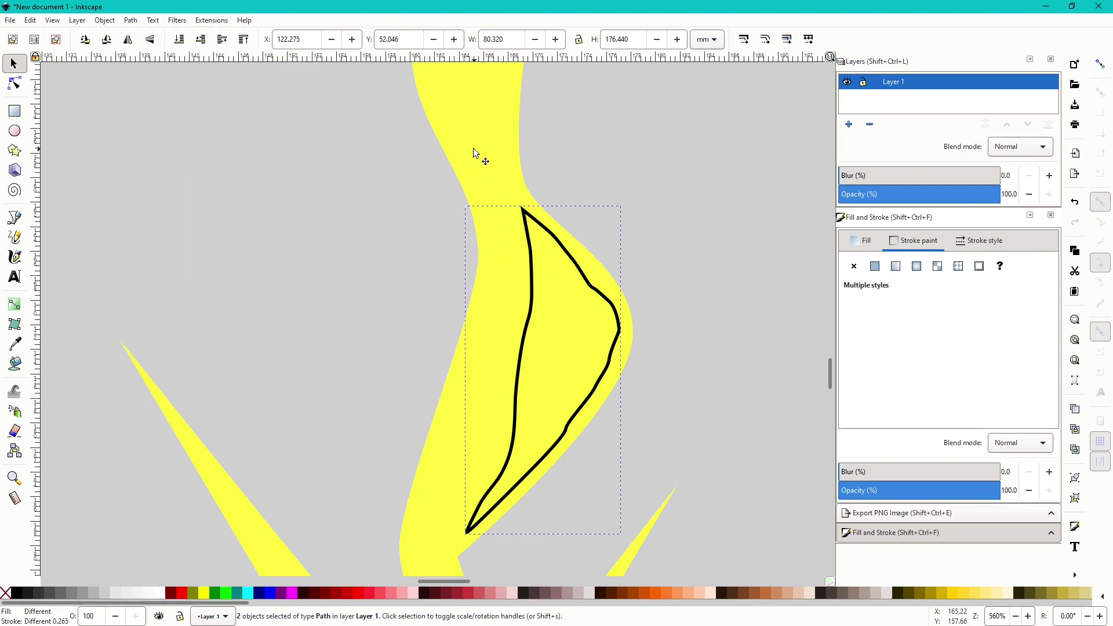
{"action": "key", "text": "ctrl+minus"}
{"action": "scroll", "coordinate": [513, 203], "scroll_direction": "down", "scroll_amount": 4}
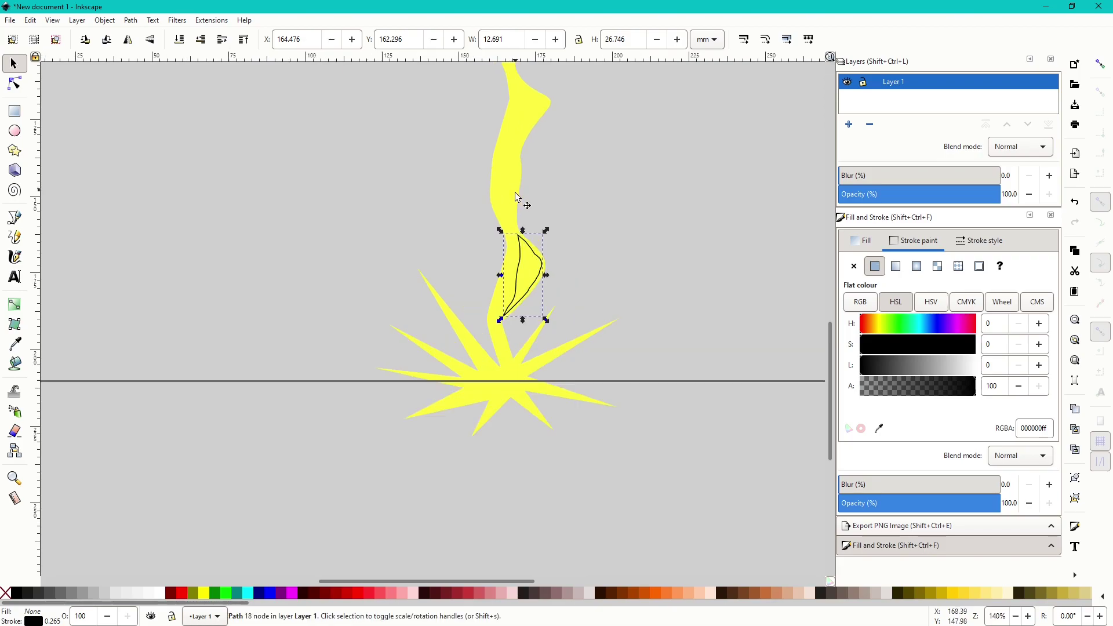
{"action": "key", "text": "ctrl+z"}
{"action": "scroll", "coordinate": [528, 235], "scroll_direction": "up", "scroll_amount": 4}
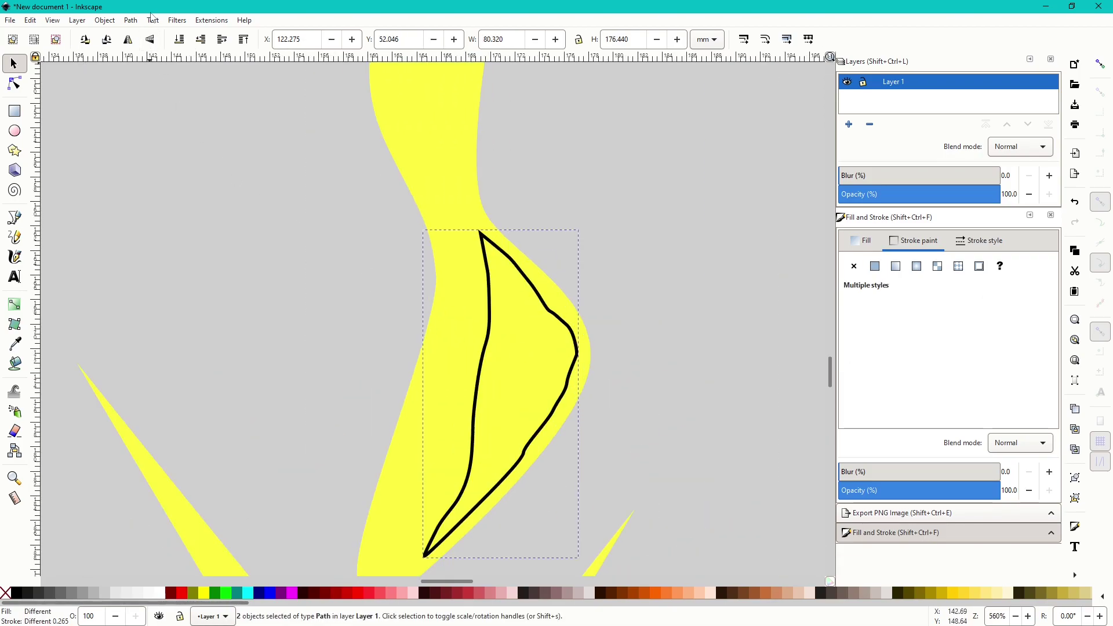
{"action": "left_click", "coordinate": [131, 19]}
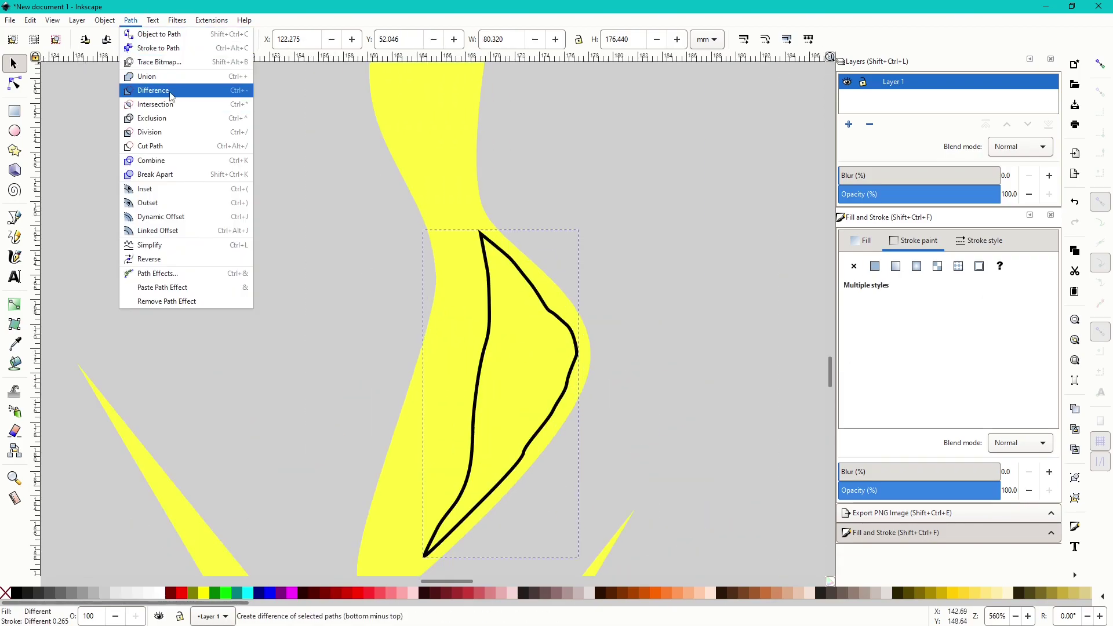
{"action": "left_click", "coordinate": [171, 91]}
{"action": "scroll", "coordinate": [535, 190], "scroll_direction": "down", "scroll_amount": 5}
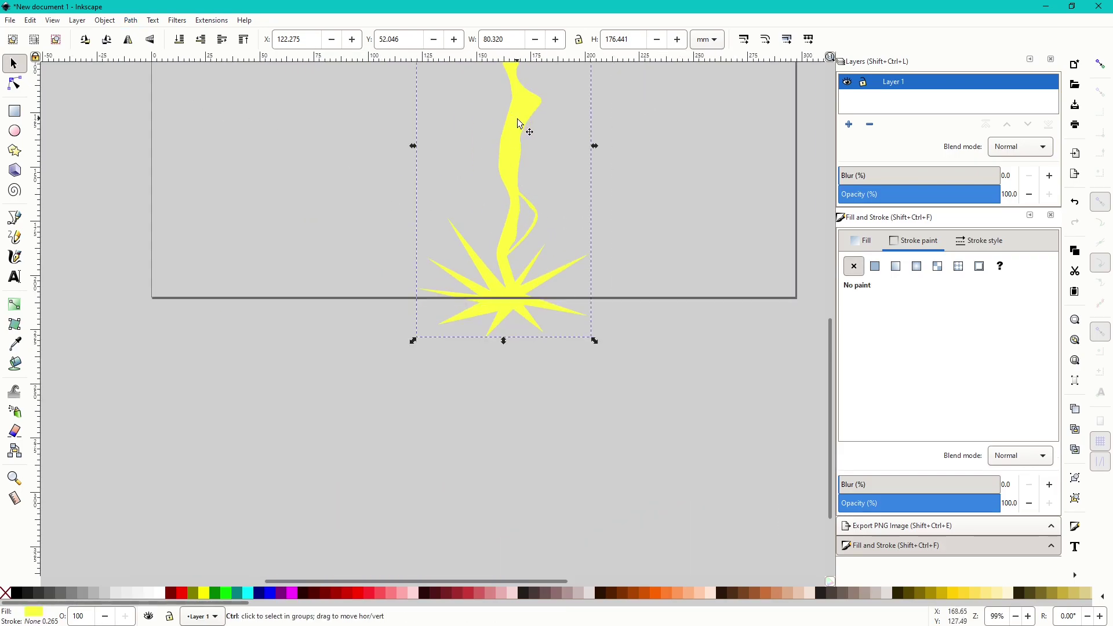
{"action": "scroll", "coordinate": [518, 123], "scroll_direction": "up", "scroll_amount": 1}
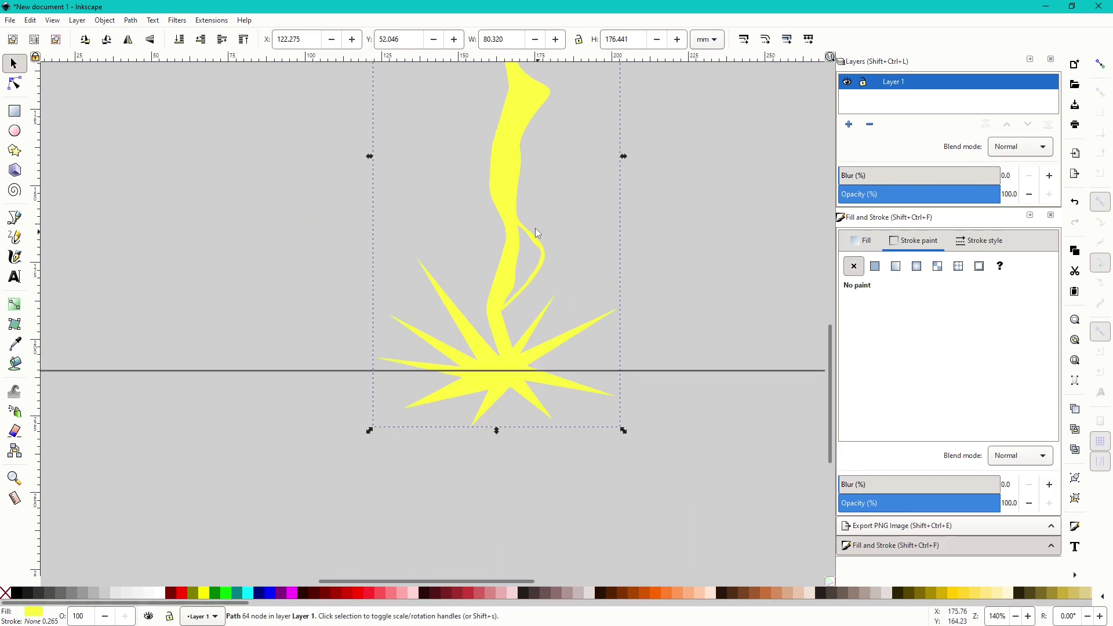
{"action": "scroll", "coordinate": [545, 191], "scroll_direction": "up", "scroll_amount": 3}
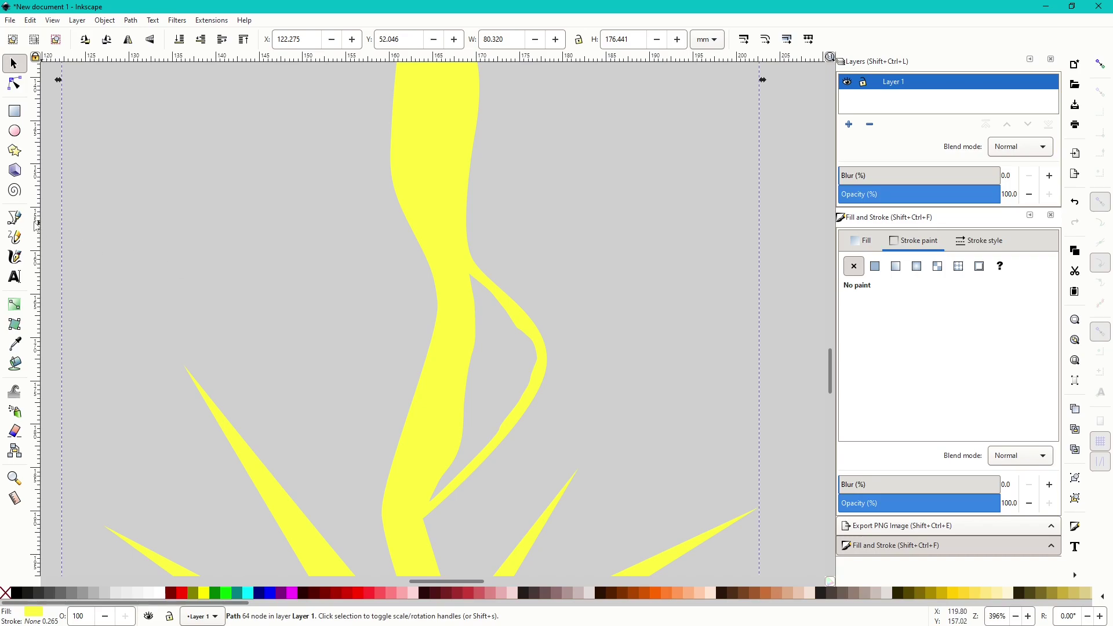
- Draw a curved, closed sliver shape down the inside of the bolt's upper trunk
{"action": "left_click", "coordinate": [15, 218]}
{"action": "scroll", "coordinate": [388, 263], "scroll_direction": "up", "scroll_amount": 1}
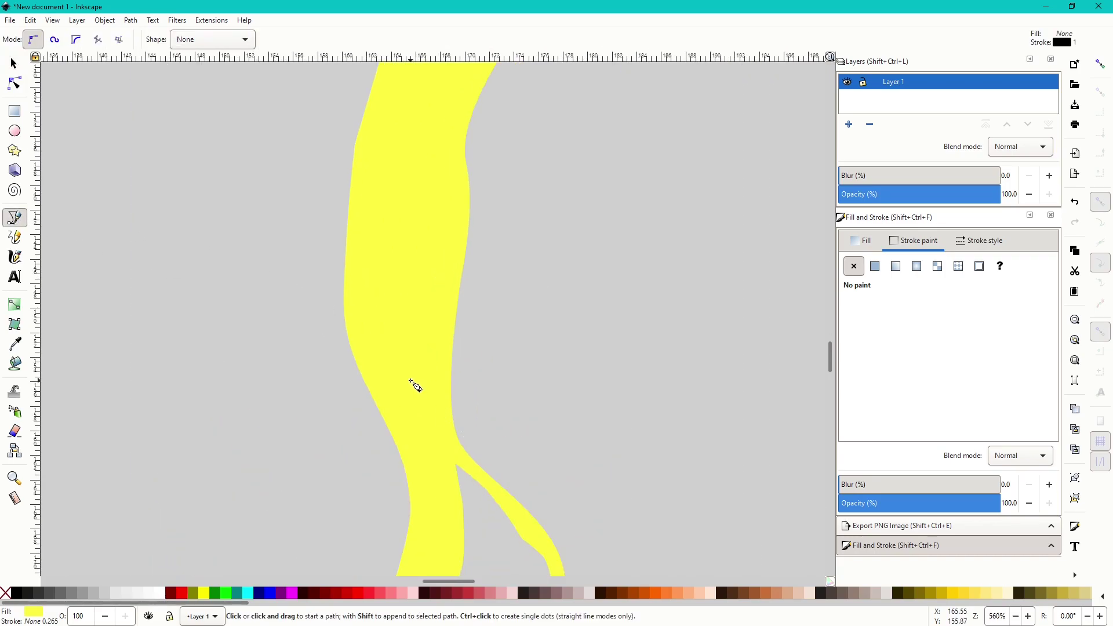
{"action": "left_click", "coordinate": [394, 367]}
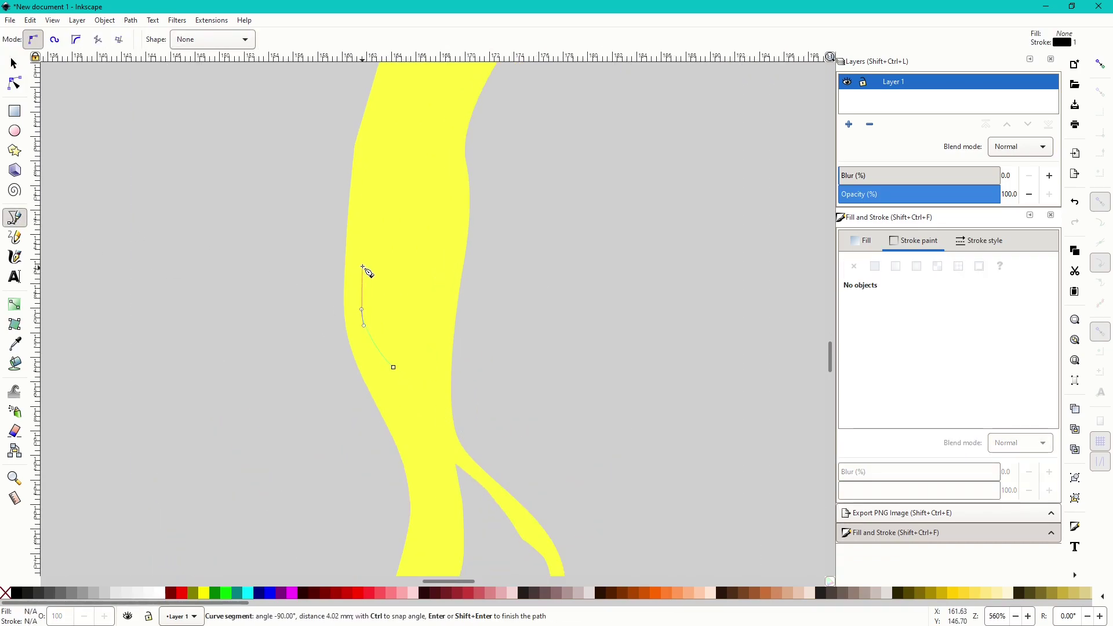
{"action": "left_click_drag", "start_coordinate": [370, 183], "coordinate": [364, 145]}
{"action": "scroll", "coordinate": [374, 118], "scroll_direction": "down", "scroll_amount": 2}
{"action": "scroll", "coordinate": [328, 319], "scroll_direction": "down", "scroll_amount": 1}
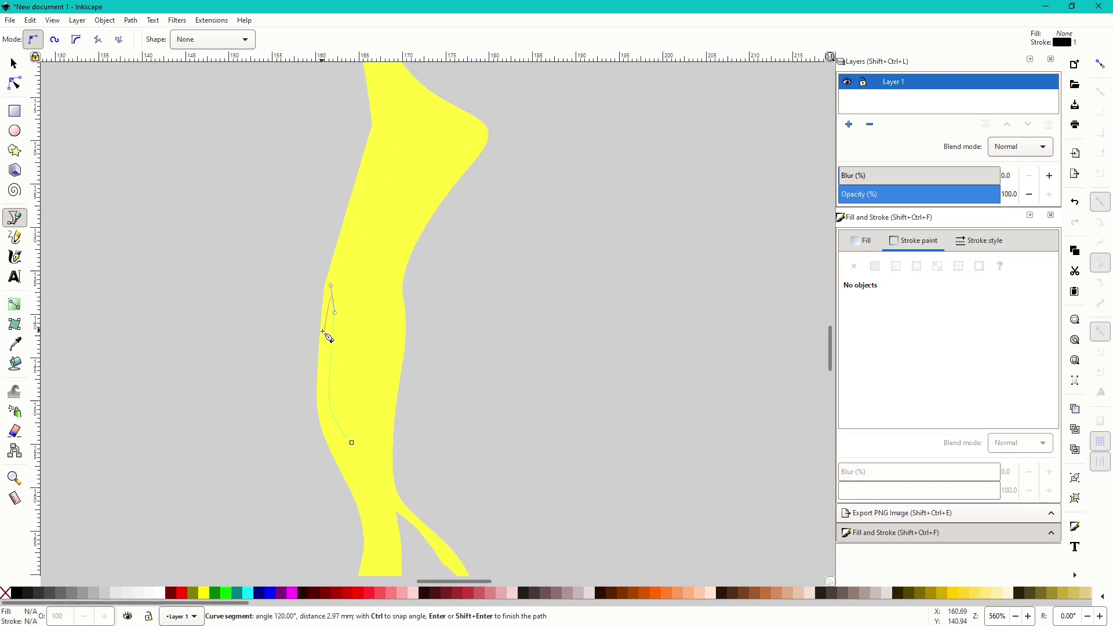
{"action": "left_click_drag", "start_coordinate": [347, 236], "coordinate": [364, 201]}
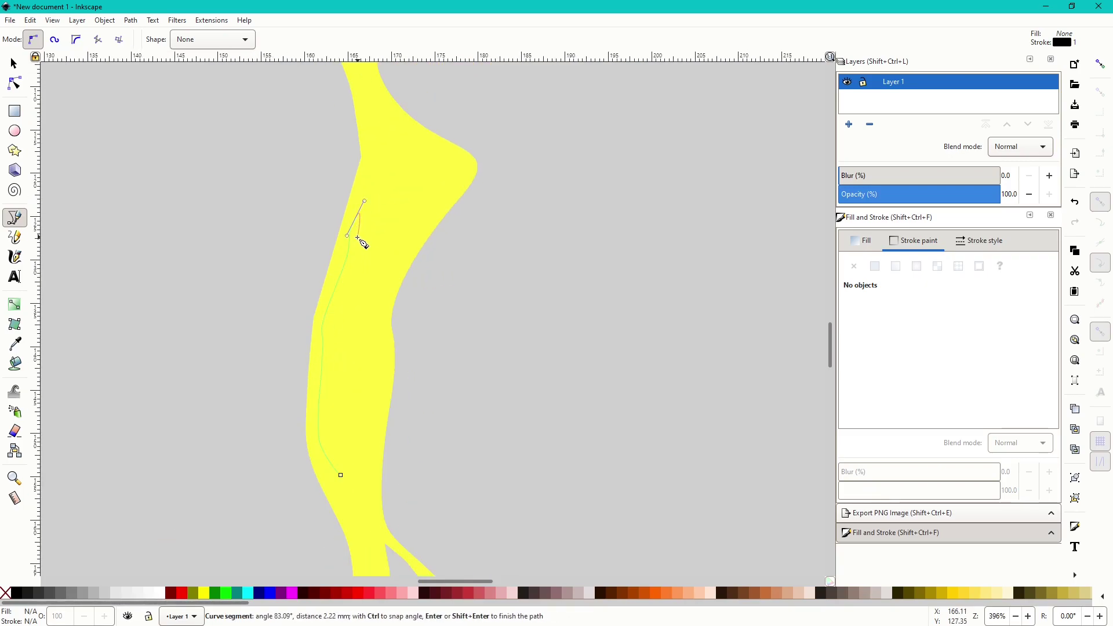
{"action": "left_click_drag", "start_coordinate": [350, 336], "coordinate": [363, 373]}
{"action": "left_click_drag", "start_coordinate": [352, 413], "coordinate": [355, 469]}
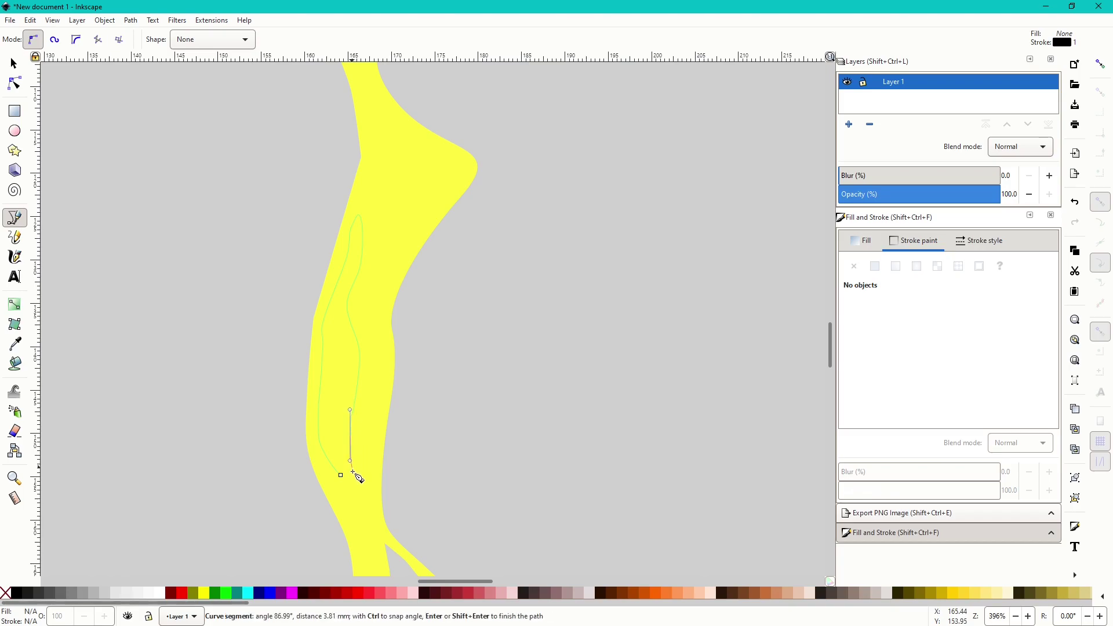
{"action": "left_click", "coordinate": [341, 475]}
{"action": "scroll", "coordinate": [472, 278], "scroll_direction": "down", "scroll_amount": 2}
{"action": "scroll", "coordinate": [278, 197], "scroll_direction": "up", "scroll_amount": 1}
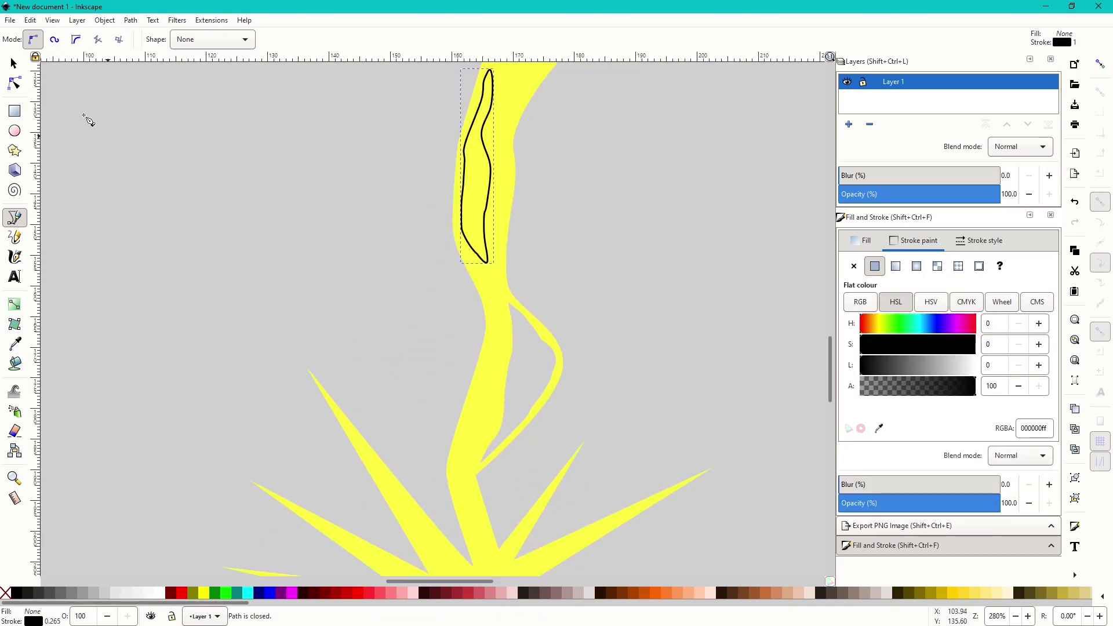
- Select the sliver together with the bolt and apply Path > Difference
{"action": "left_click", "coordinate": [14, 62]}
{"action": "left_click", "coordinate": [497, 310], "text": "shift"}
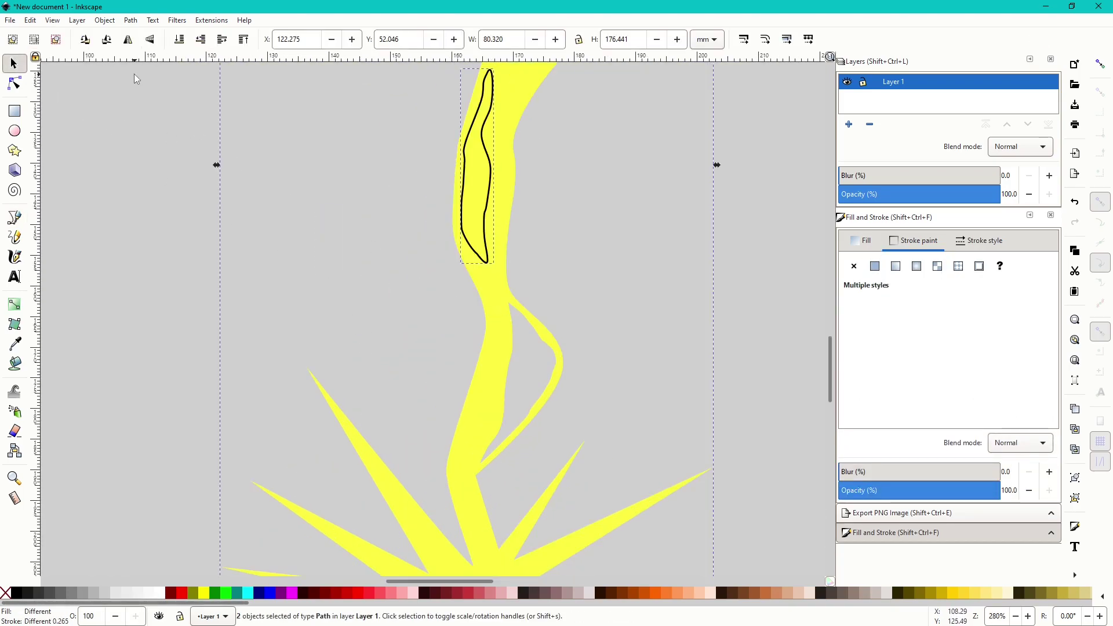
{"action": "left_click", "coordinate": [131, 21]}
{"action": "left_click", "coordinate": [153, 91]}
{"action": "scroll", "coordinate": [505, 238], "scroll_direction": "right", "scroll_amount": 3}
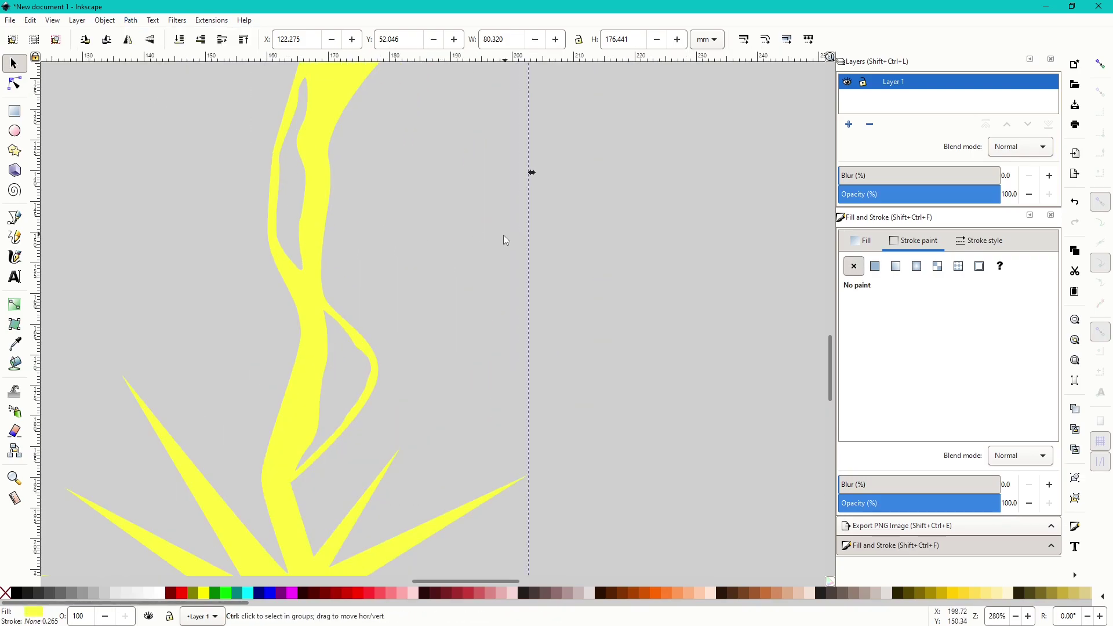
- Add a node on the bolt's left edge, bend it inward, and reshape the cut gap's curve
{"action": "scroll", "coordinate": [359, 273], "scroll_direction": "down", "scroll_amount": 2}
{"action": "scroll", "coordinate": [358, 273], "scroll_direction": "up", "scroll_amount": 3}
{"action": "key", "text": "n"}
{"action": "scroll", "coordinate": [370, 241], "scroll_direction": "up", "scroll_amount": 2}
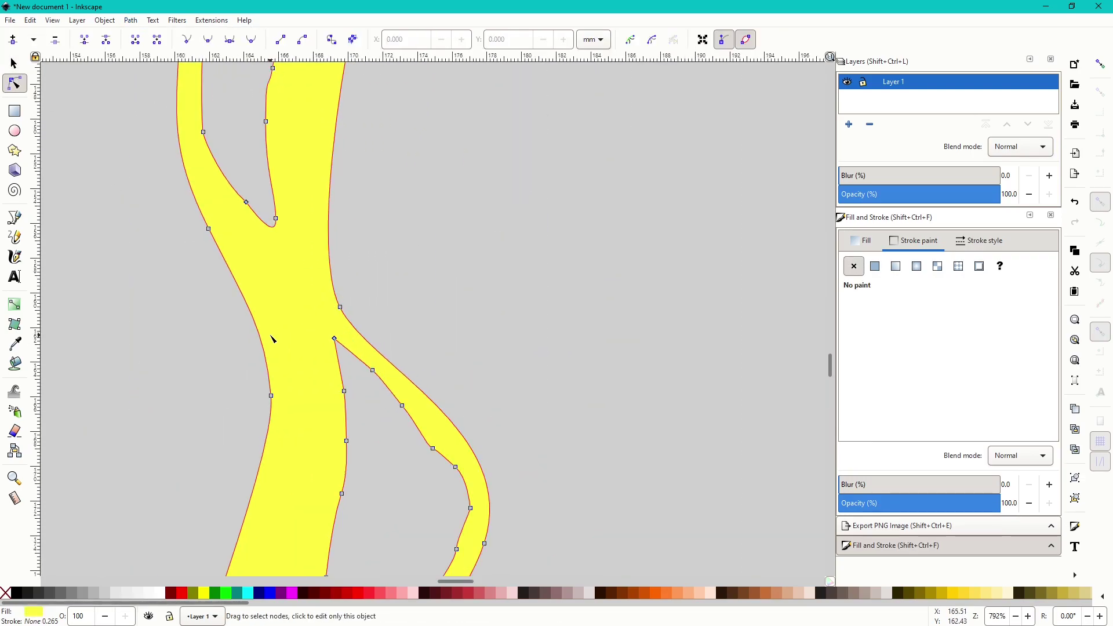
{"action": "double_click", "coordinate": [263, 346]}
{"action": "left_click_drag", "start_coordinate": [262, 345], "coordinate": [285, 309]}
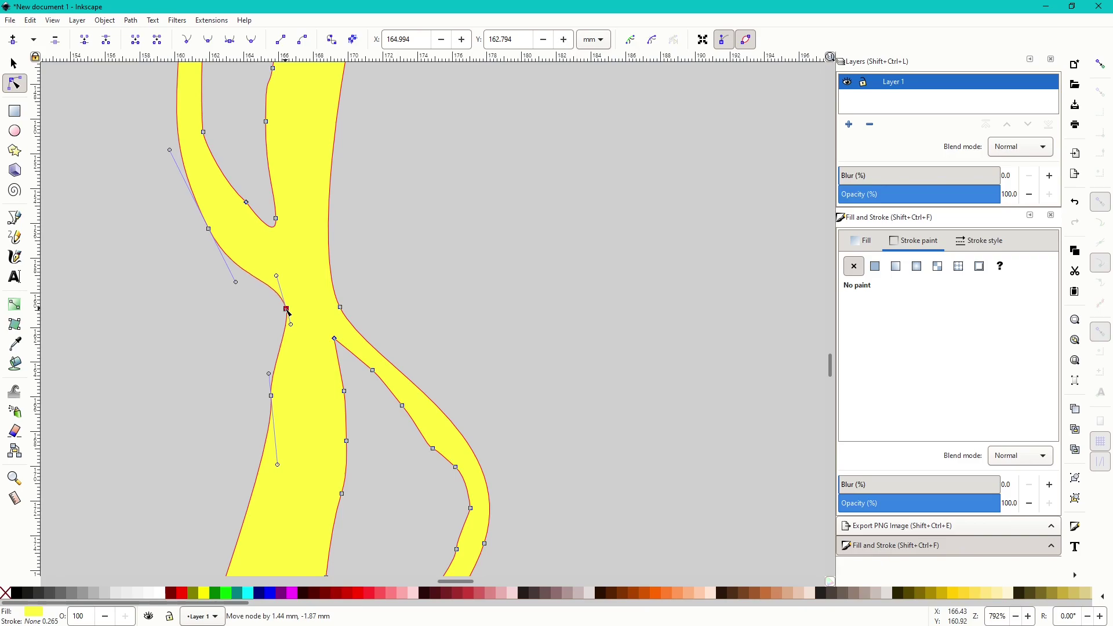
{"action": "left_click_drag", "start_coordinate": [281, 219], "coordinate": [293, 263]}
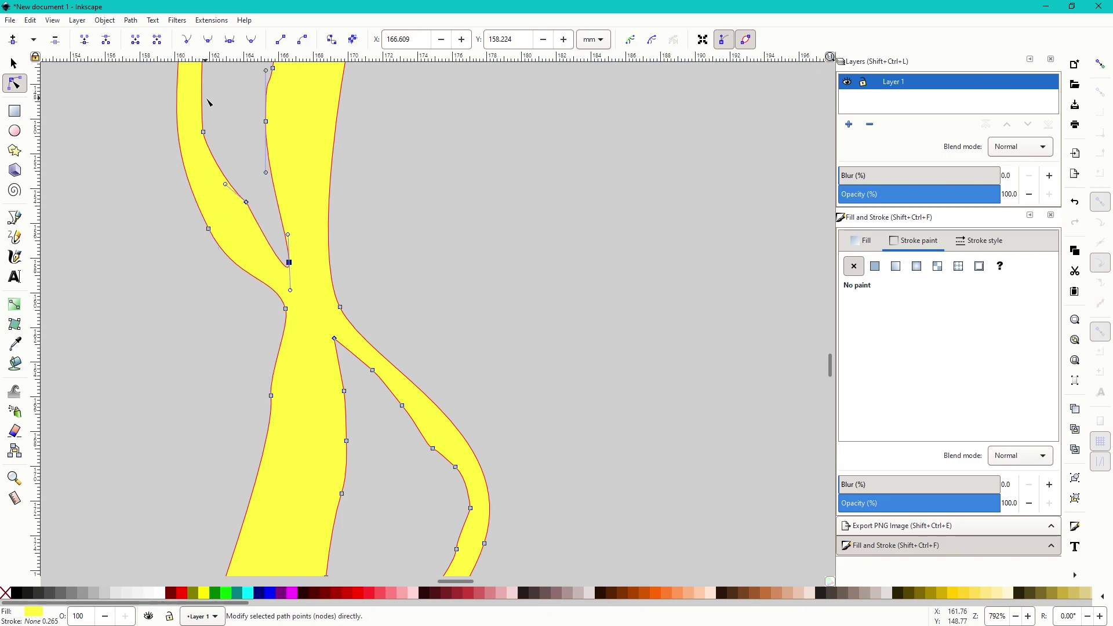
- Drag the upper trunk's nodes and handles out into a large leftward bulge
{"action": "key", "text": "minus"}
{"action": "key", "text": "minus"}
{"action": "key", "text": "minus"}
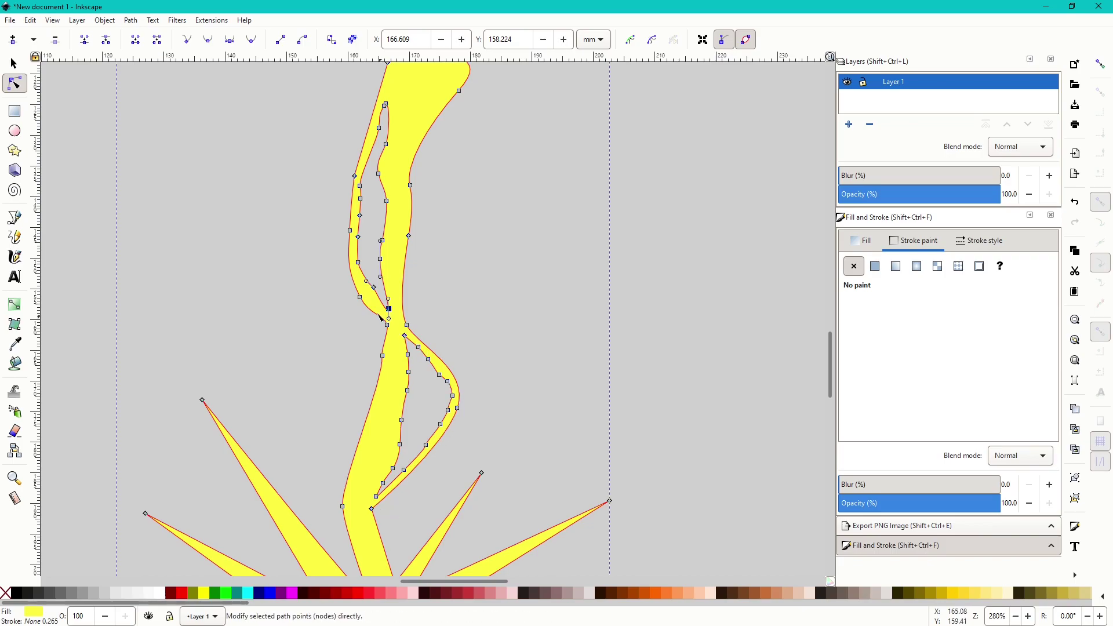
{"action": "scroll", "coordinate": [384, 364], "scroll_direction": "down", "scroll_amount": 2}
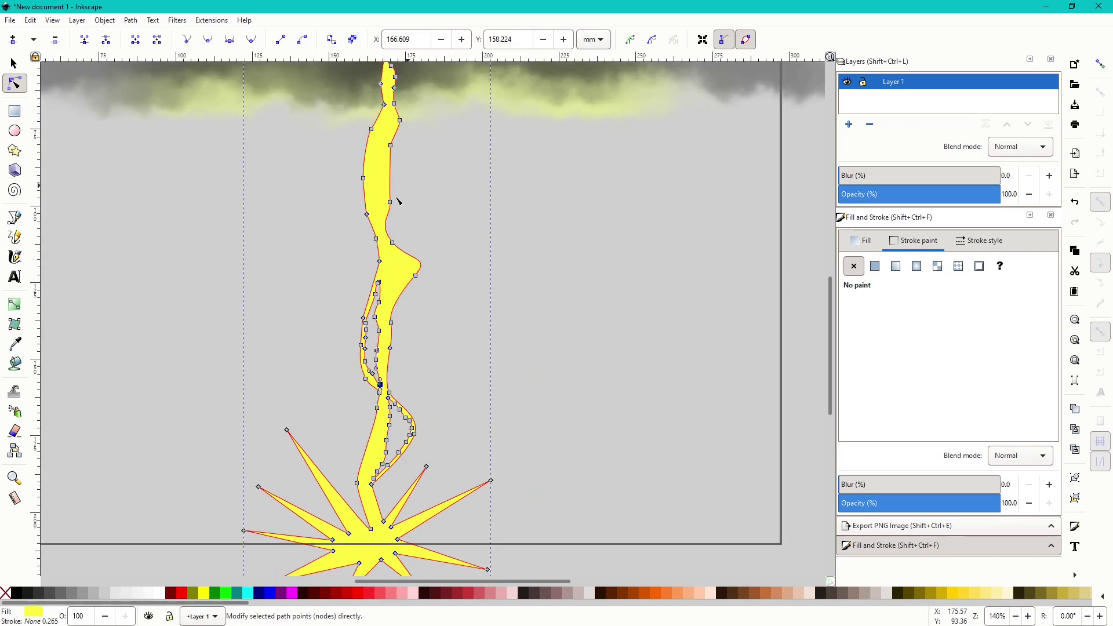
{"action": "scroll", "coordinate": [385, 323], "scroll_direction": "up", "scroll_amount": 4}
{"action": "scroll", "coordinate": [385, 250], "scroll_direction": "down", "scroll_amount": 2}
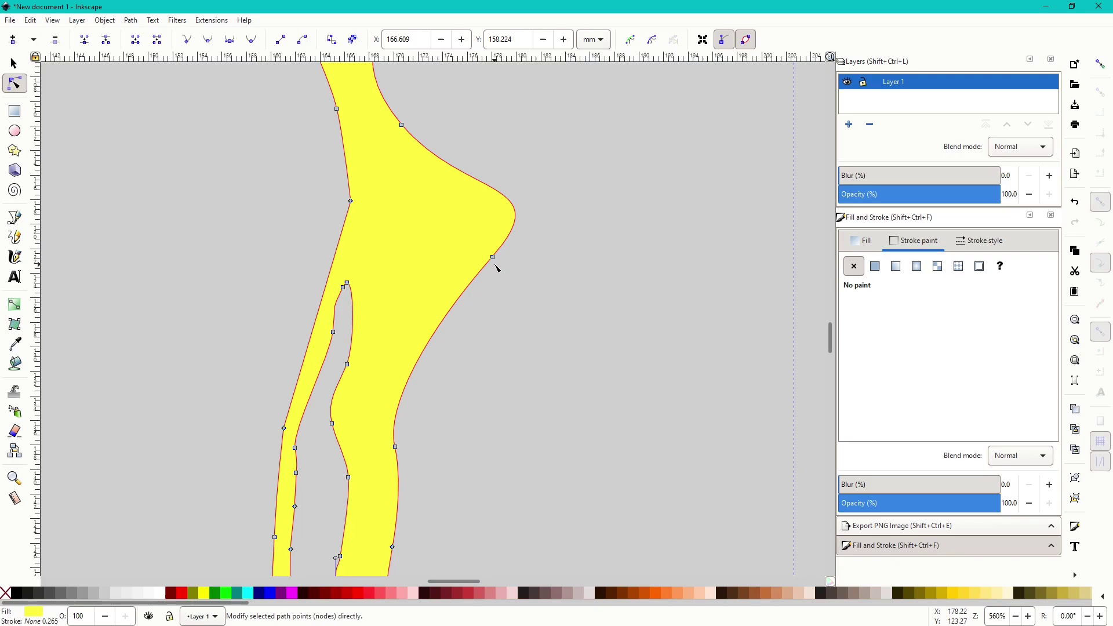
{"action": "left_click_drag", "start_coordinate": [492, 257], "coordinate": [411, 257]}
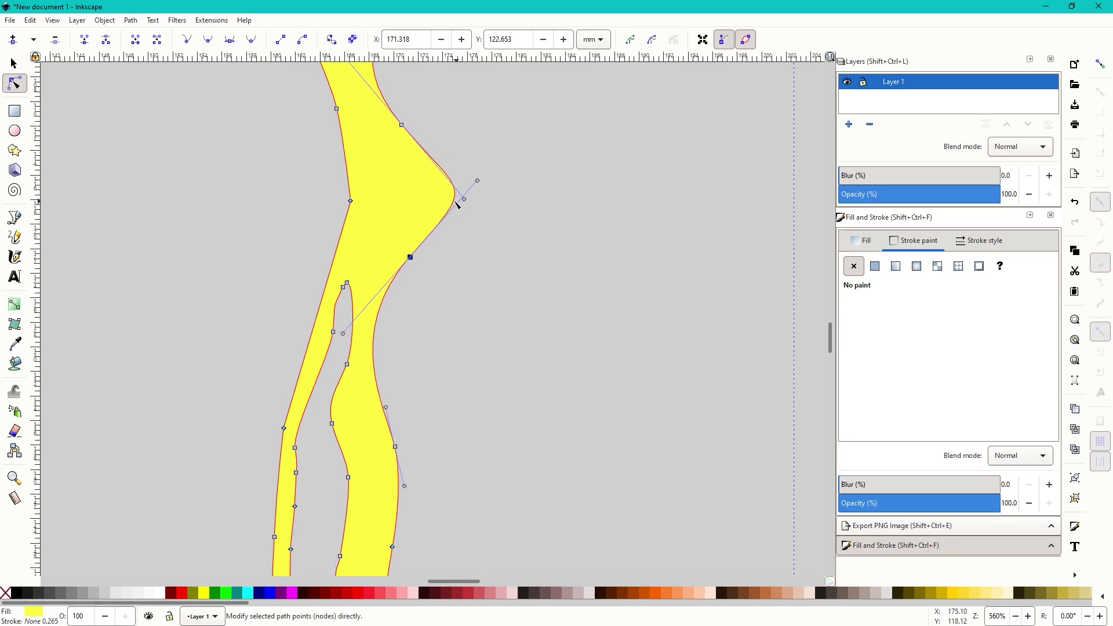
{"action": "left_click_drag", "start_coordinate": [464, 199], "coordinate": [459, 233]}
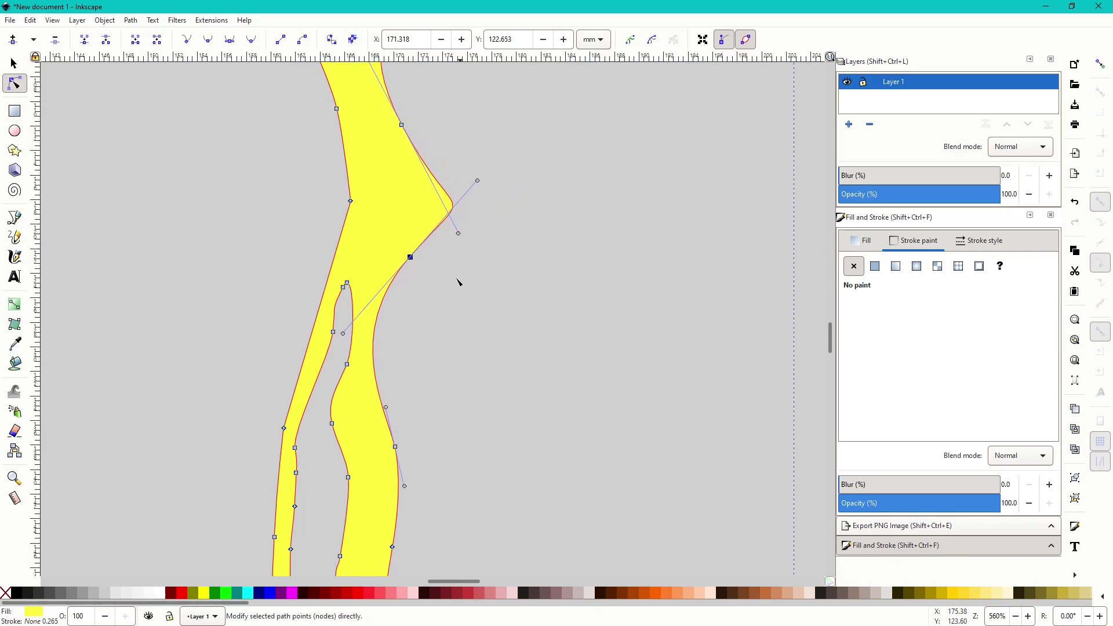
{"action": "scroll", "coordinate": [424, 232], "scroll_direction": "down", "scroll_amount": 3}
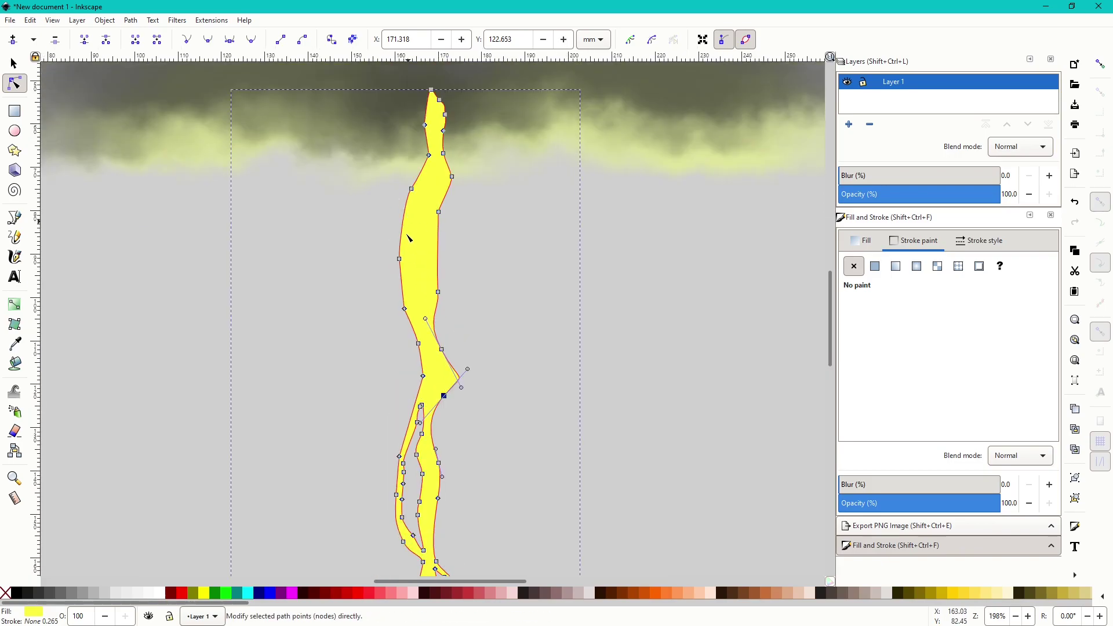
{"action": "scroll", "coordinate": [444, 274], "scroll_direction": "up", "scroll_amount": 2}
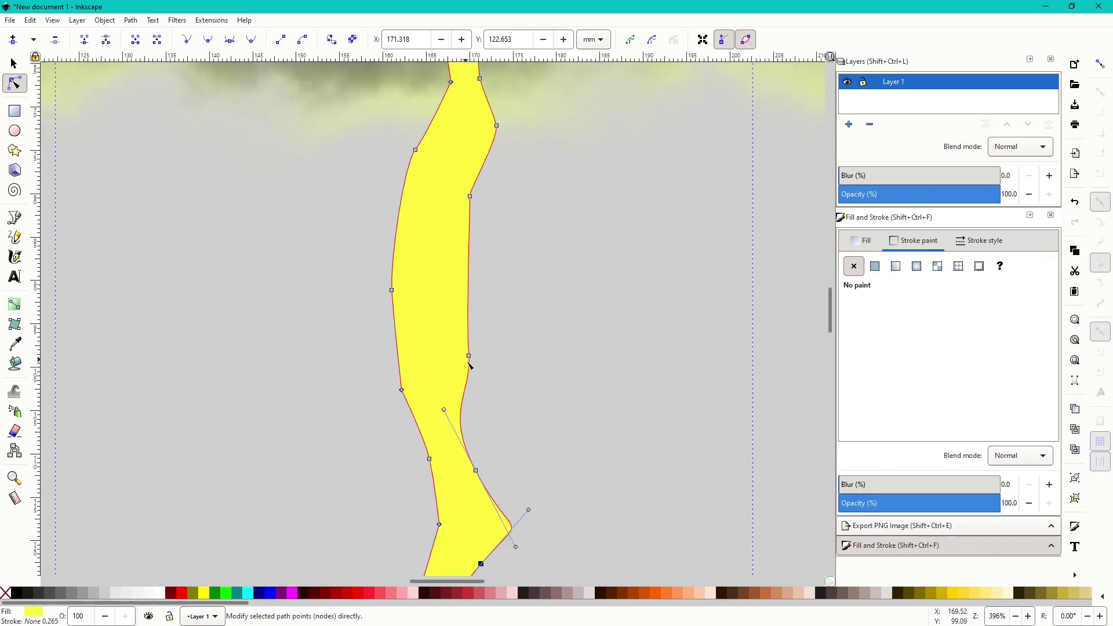
{"action": "scroll", "coordinate": [450, 319], "scroll_direction": "down", "scroll_amount": 2}
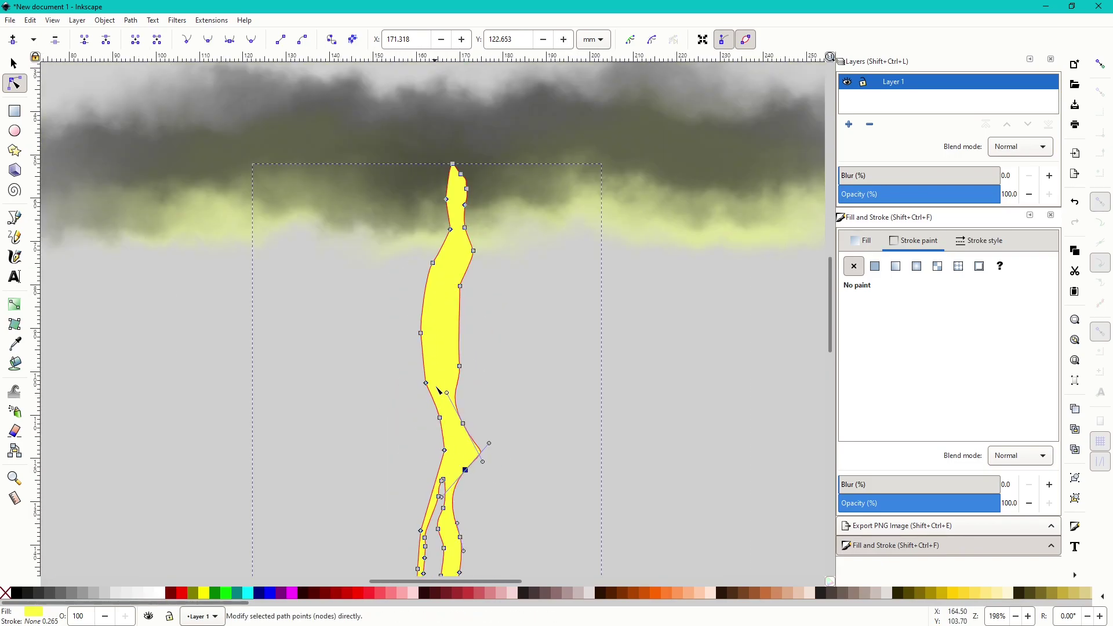
{"action": "scroll", "coordinate": [438, 358], "scroll_direction": "up", "scroll_amount": 1}
{"action": "mouse_move", "coordinate": [423, 318]}
{"action": "left_mouse_down"}
{"action": "mouse_move", "coordinate": [398, 316]}
{"action": "mouse_move", "coordinate": [414, 306]}
{"action": "left_mouse_up"}
- Sharpen the bulge into a pointed spur and push out a spike on the bolt's upper right
{"action": "scroll", "coordinate": [441, 287], "scroll_direction": "up", "scroll_amount": 1}
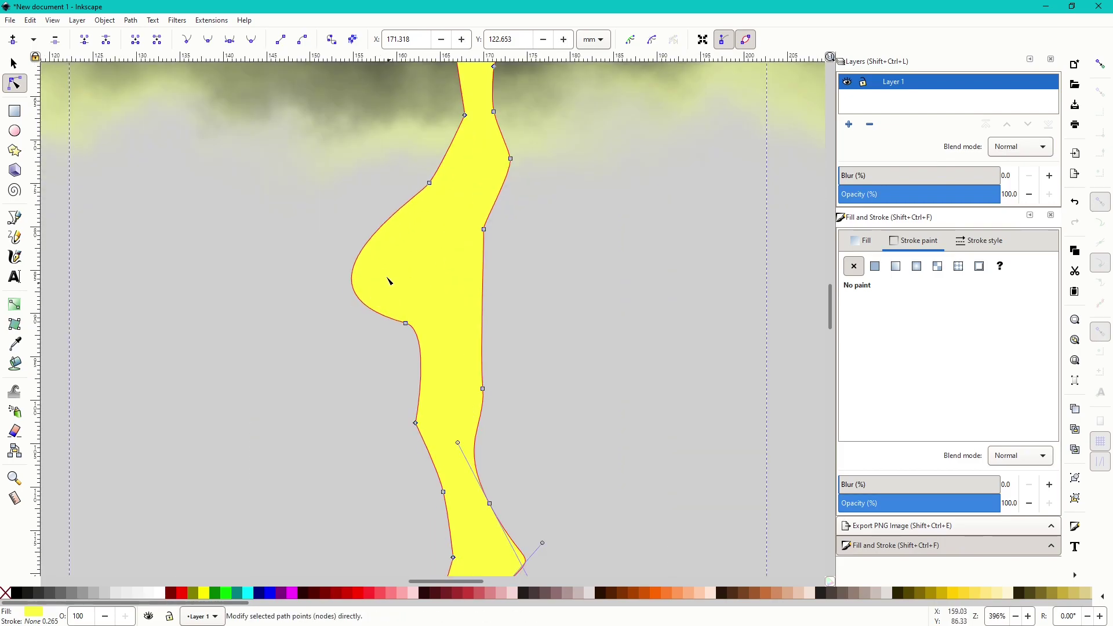
{"action": "double_click", "coordinate": [366, 243]}
{"action": "left_click_drag", "start_coordinate": [367, 244], "coordinate": [425, 244]}
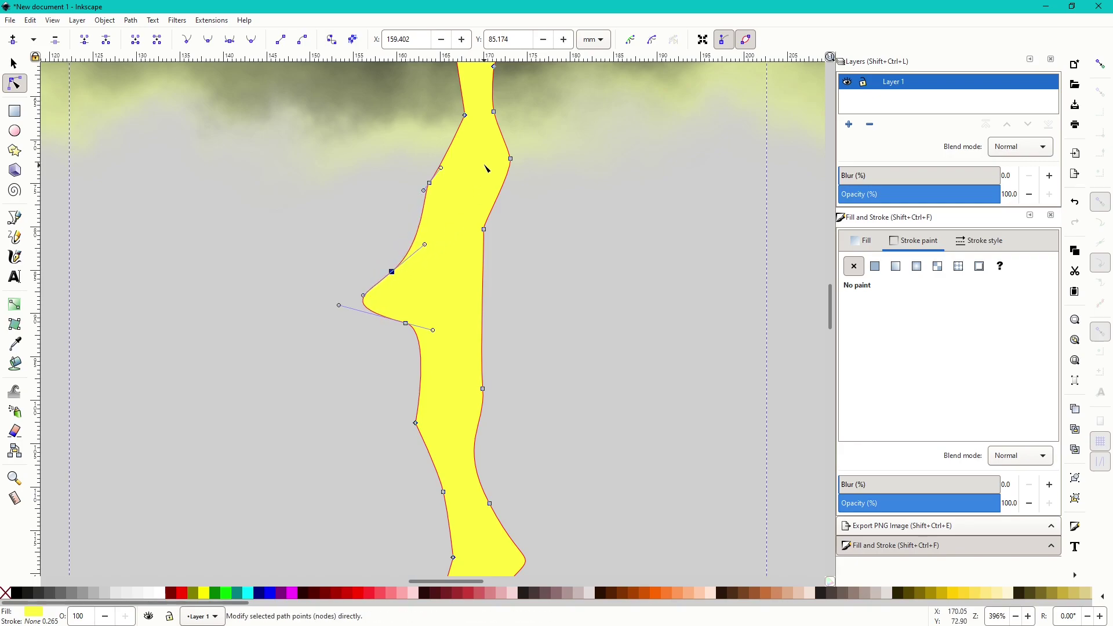
{"action": "left_click_drag", "start_coordinate": [510, 160], "coordinate": [553, 164]}
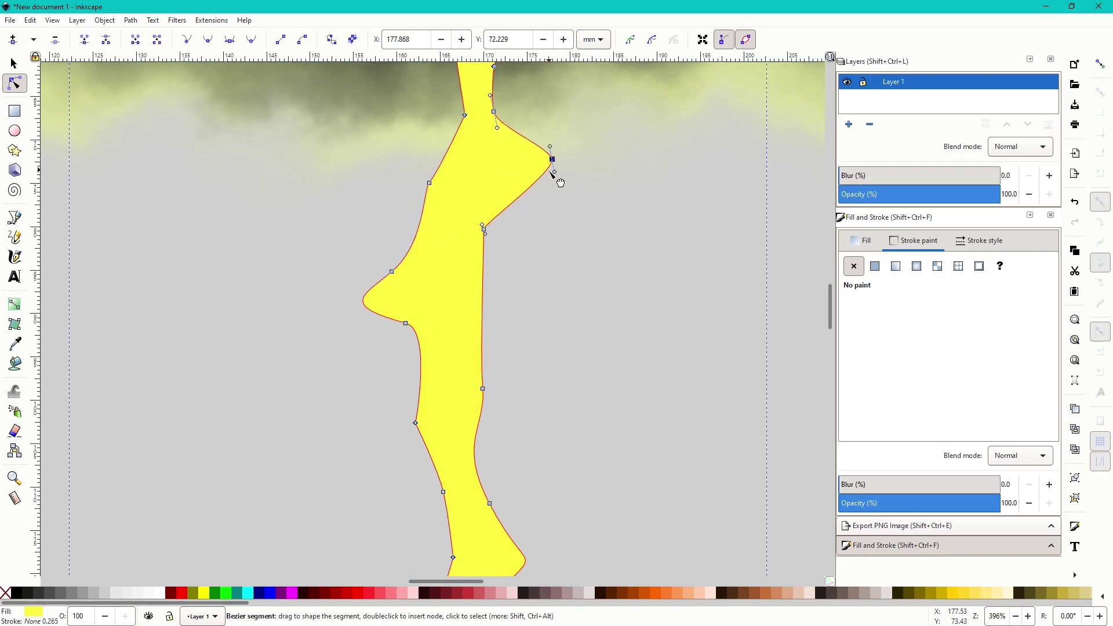
{"action": "left_click_drag", "start_coordinate": [555, 172], "coordinate": [501, 201]}
{"action": "scroll", "coordinate": [493, 188], "scroll_direction": "up", "scroll_amount": 1}
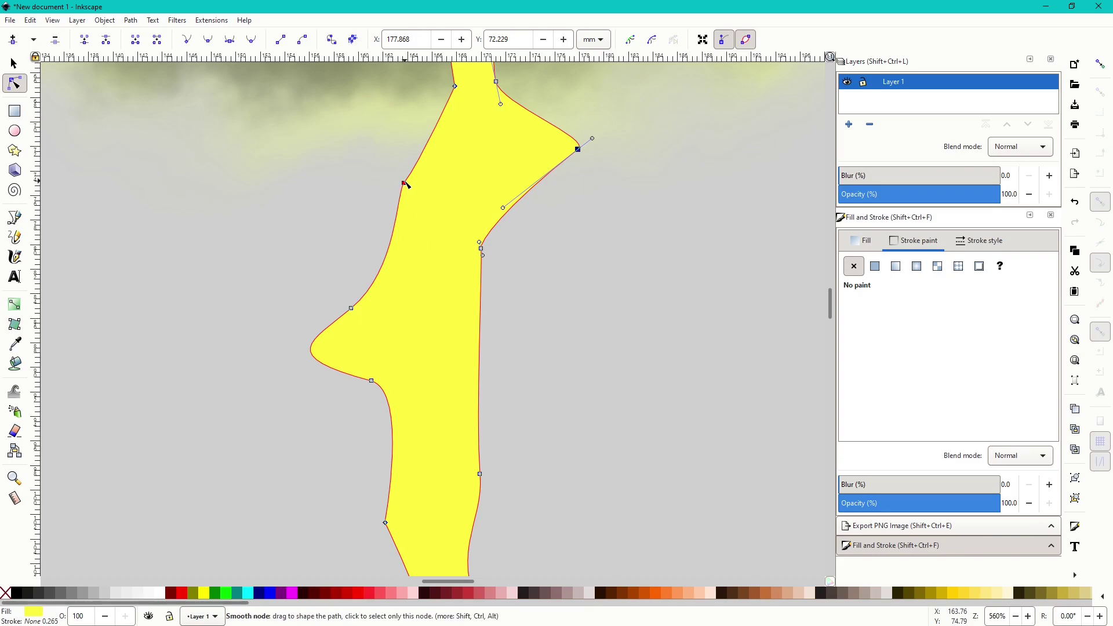
{"action": "left_click_drag", "start_coordinate": [404, 183], "coordinate": [424, 229]}
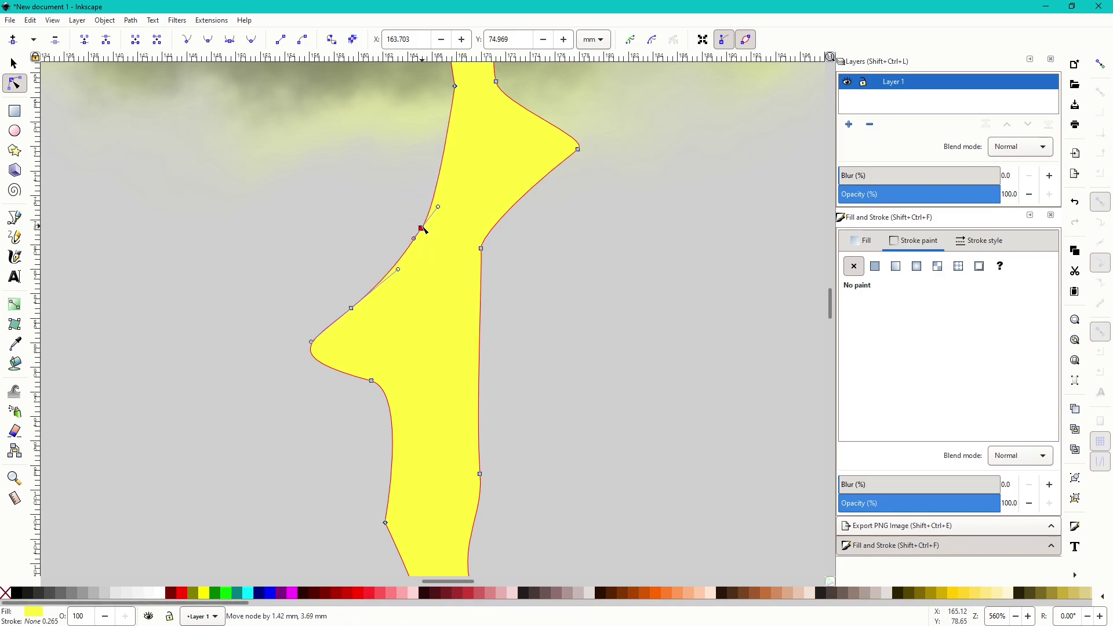
{"action": "left_click", "coordinate": [14, 218]}
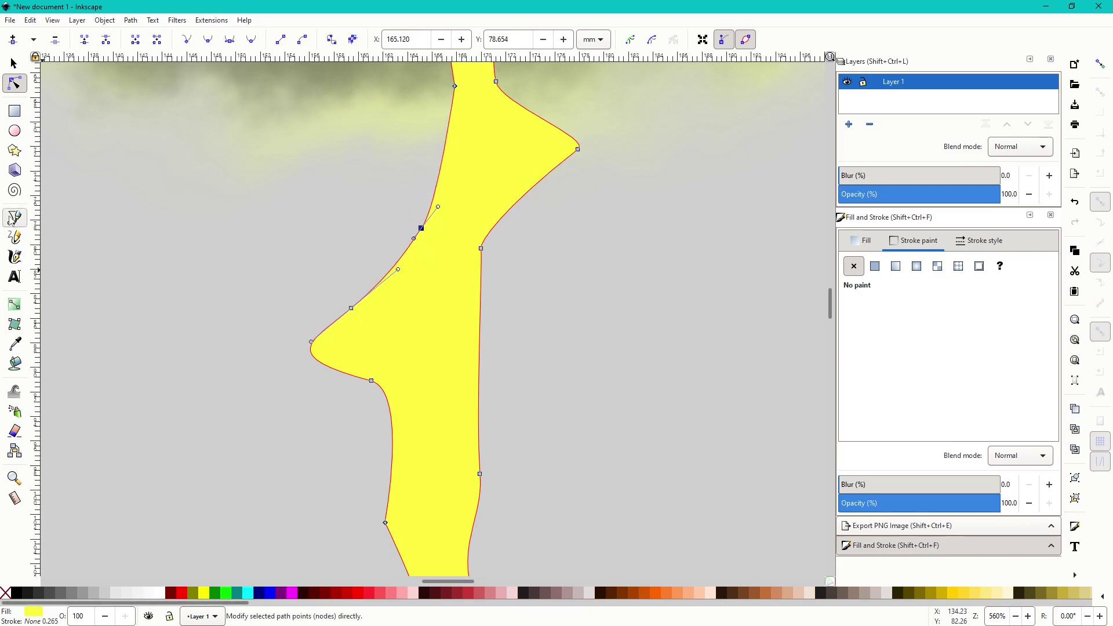
- Draw a closed triangle in the left spur and subtract it from the bolt with Path > Difference
{"action": "left_click", "coordinate": [407, 262]}
{"action": "left_click_drag", "start_coordinate": [324, 337], "coordinate": [399, 392]}
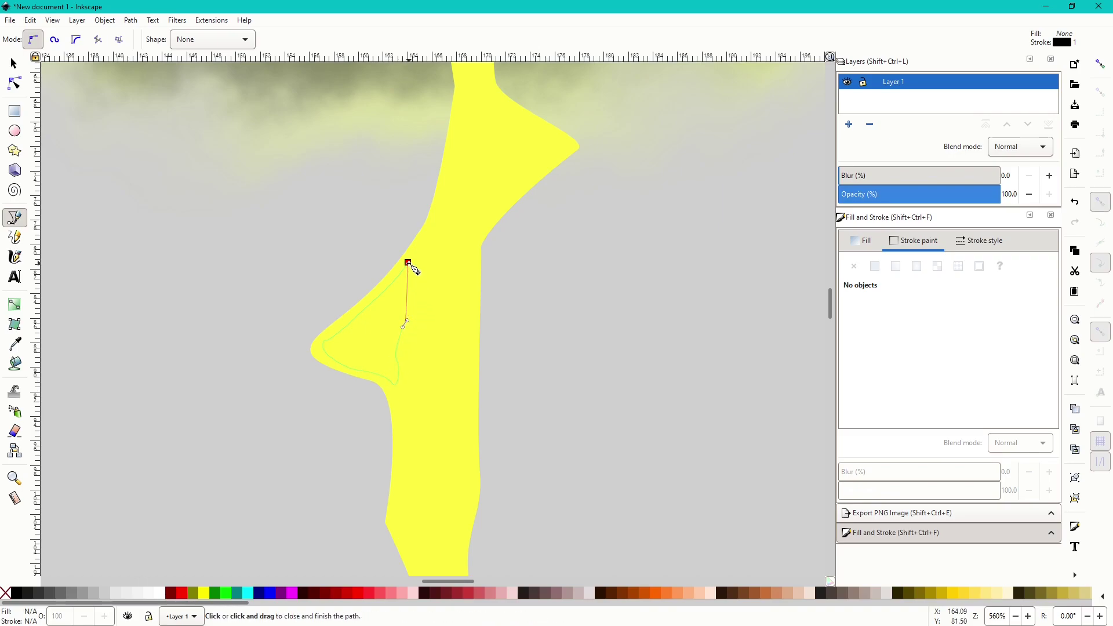
{"action": "left_click_drag", "start_coordinate": [408, 263], "coordinate": [390, 239]}
{"action": "left_click", "coordinate": [14, 64]}
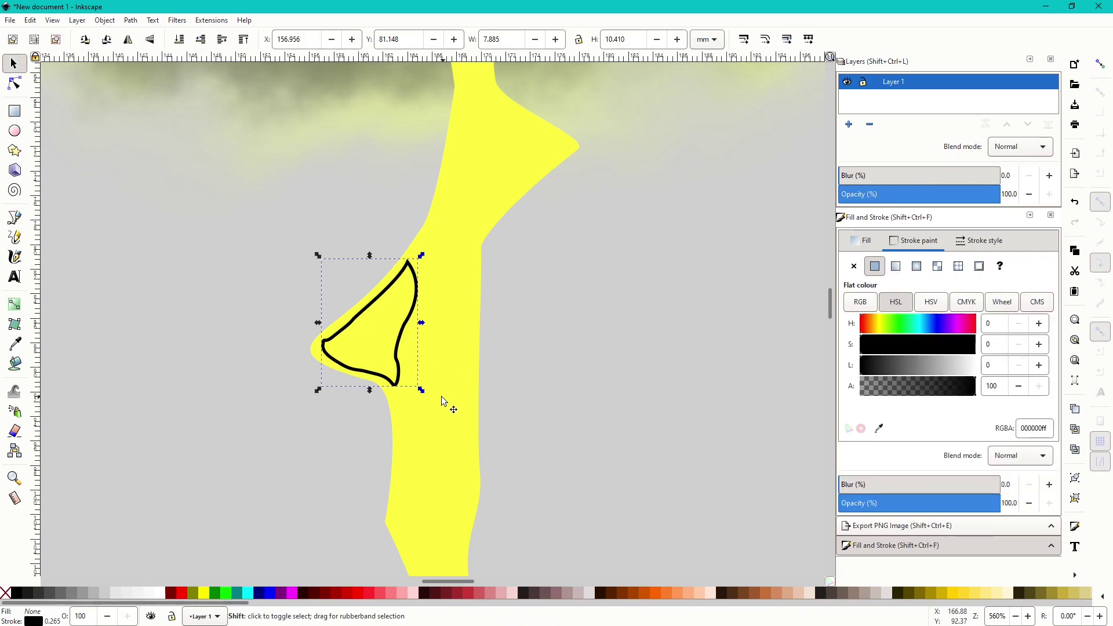
{"action": "left_click_drag", "start_coordinate": [441, 396], "coordinate": [172, 144]}
{"action": "left_click", "coordinate": [129, 21]}
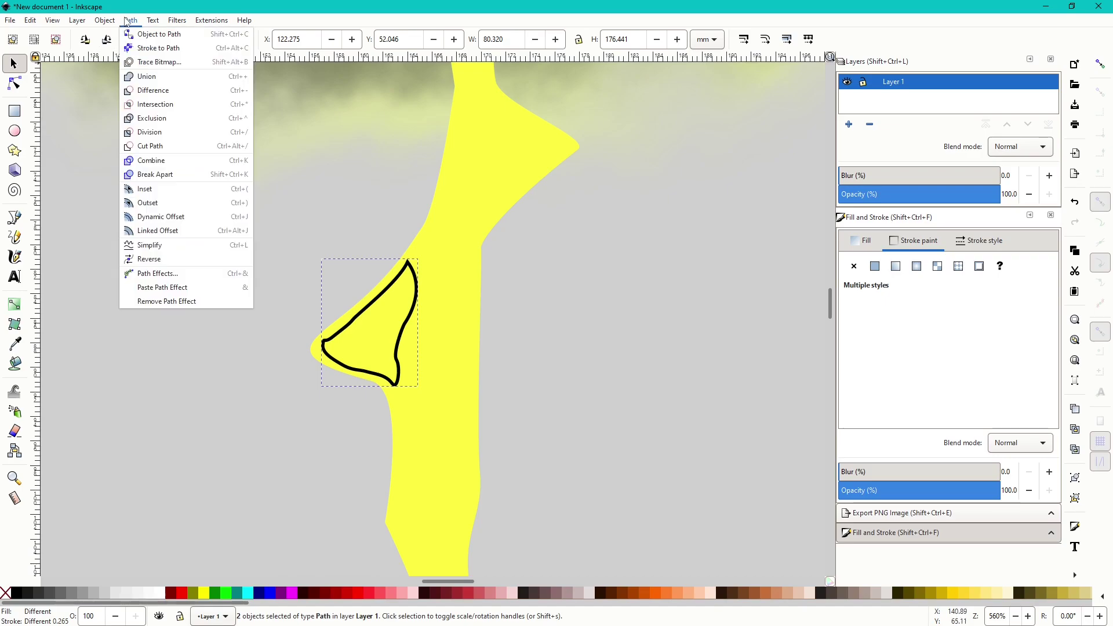
{"action": "left_click", "coordinate": [156, 90]}
- Draw a closed triangular cutting shape over the gap on the upper-right spike
{"action": "scroll", "coordinate": [480, 325], "scroll_direction": "down", "scroll_amount": 3}
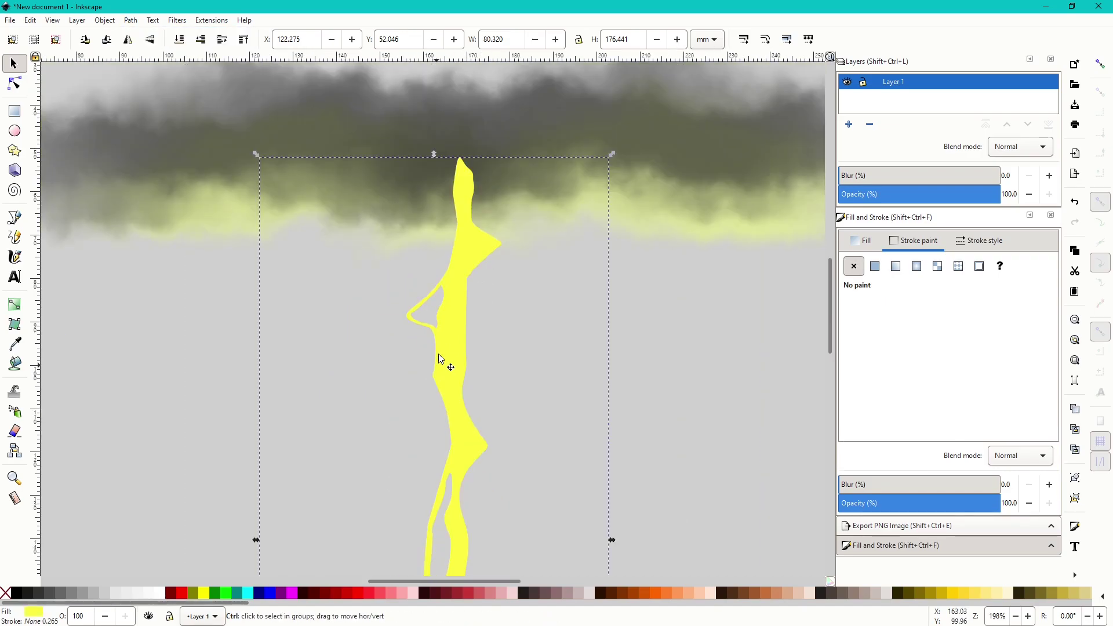
{"action": "scroll", "coordinate": [463, 252], "scroll_direction": "up", "scroll_amount": 1}
{"action": "left_click", "coordinate": [554, 330]}
{"action": "left_click", "coordinate": [467, 366]}
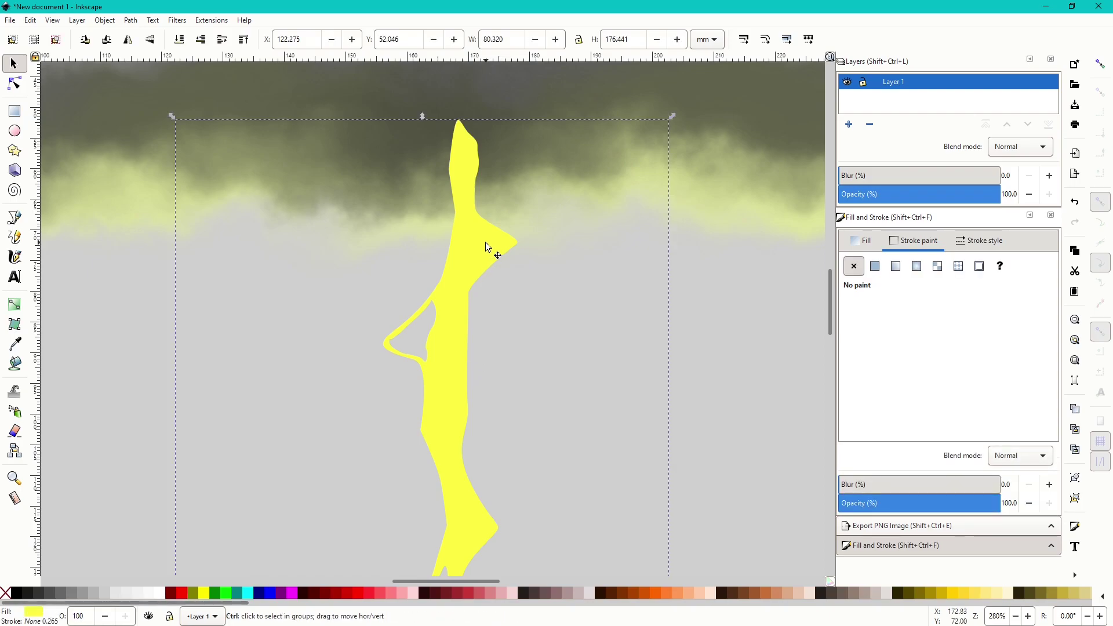
{"action": "scroll", "coordinate": [522, 226], "scroll_direction": "up", "scroll_amount": 1}
{"action": "key", "text": "b"}
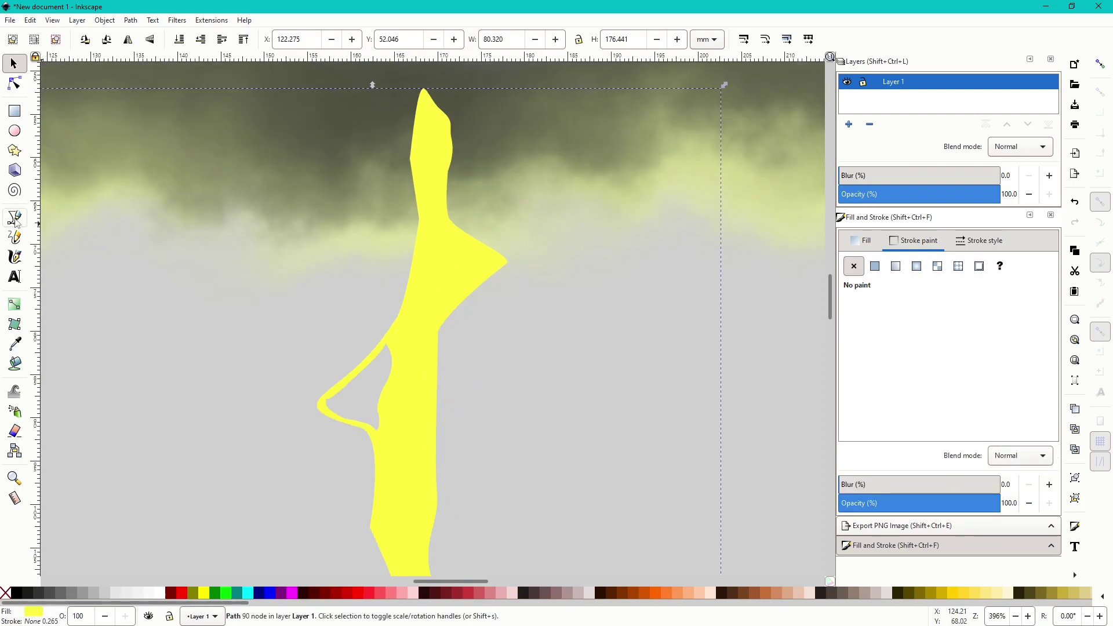
{"action": "scroll", "coordinate": [385, 251], "scroll_direction": "up", "scroll_amount": 1}
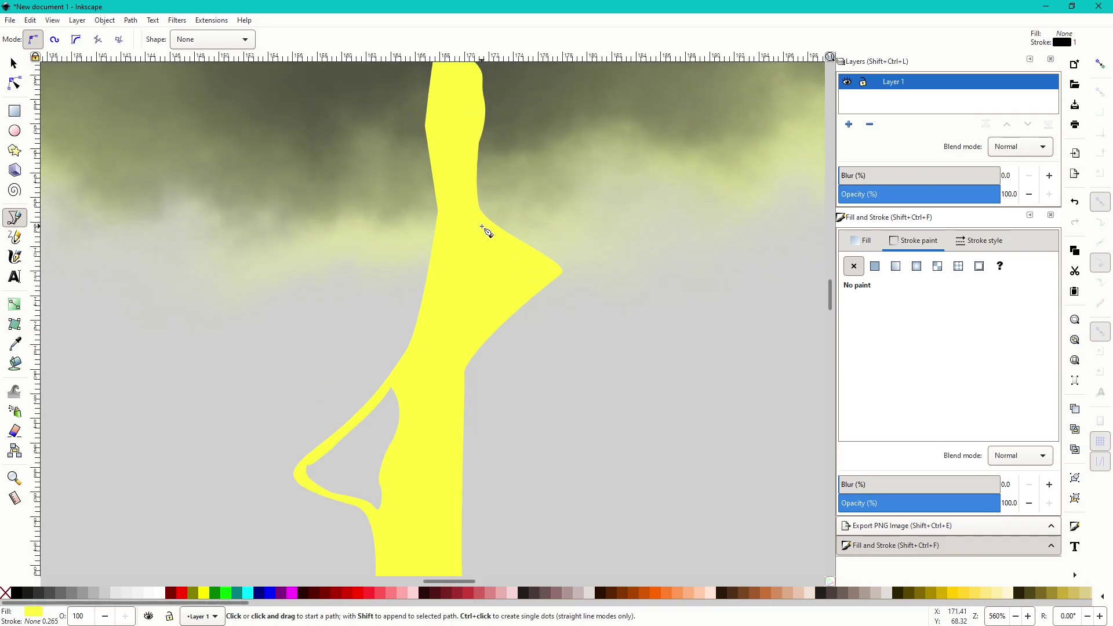
{"action": "left_click", "coordinate": [482, 226]}
{"action": "left_click_drag", "start_coordinate": [469, 343], "coordinate": [484, 334]}
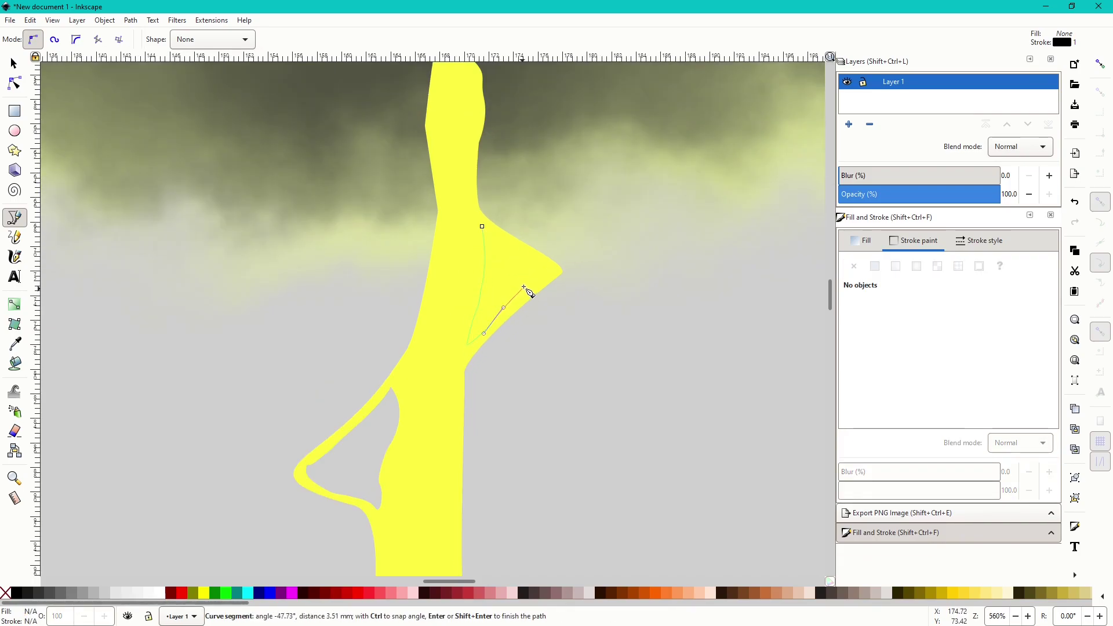
{"action": "left_click_drag", "start_coordinate": [554, 273], "coordinate": [543, 260]}
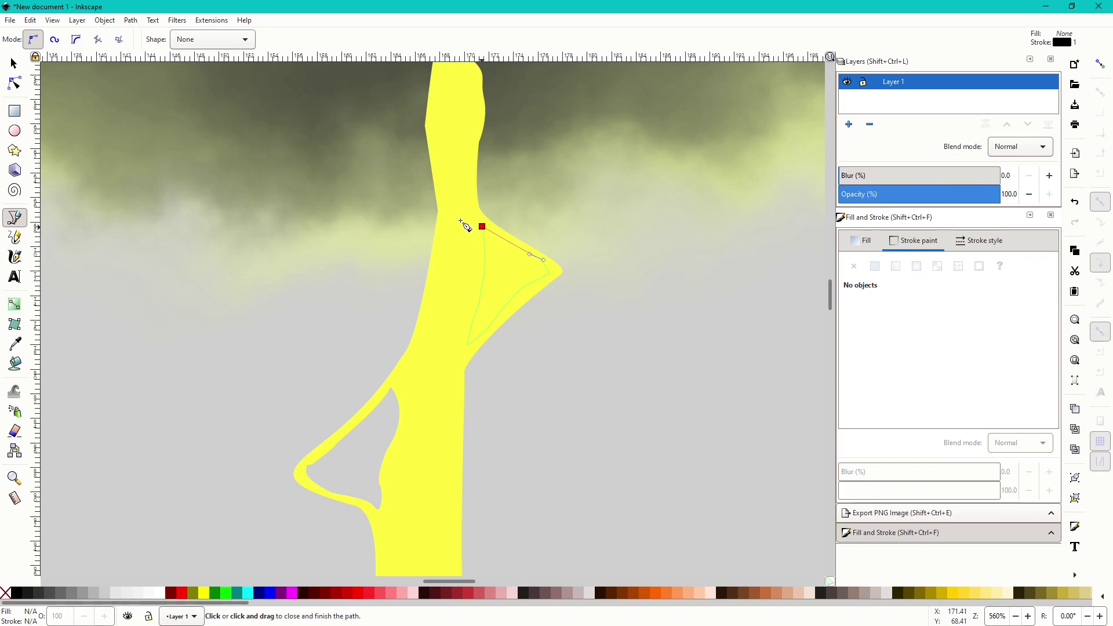
{"action": "left_click", "coordinate": [482, 226]}
- Select the triangle and the yellow bolt and apply Path > Difference to split off a thin fork
{"action": "key", "text": "s"}
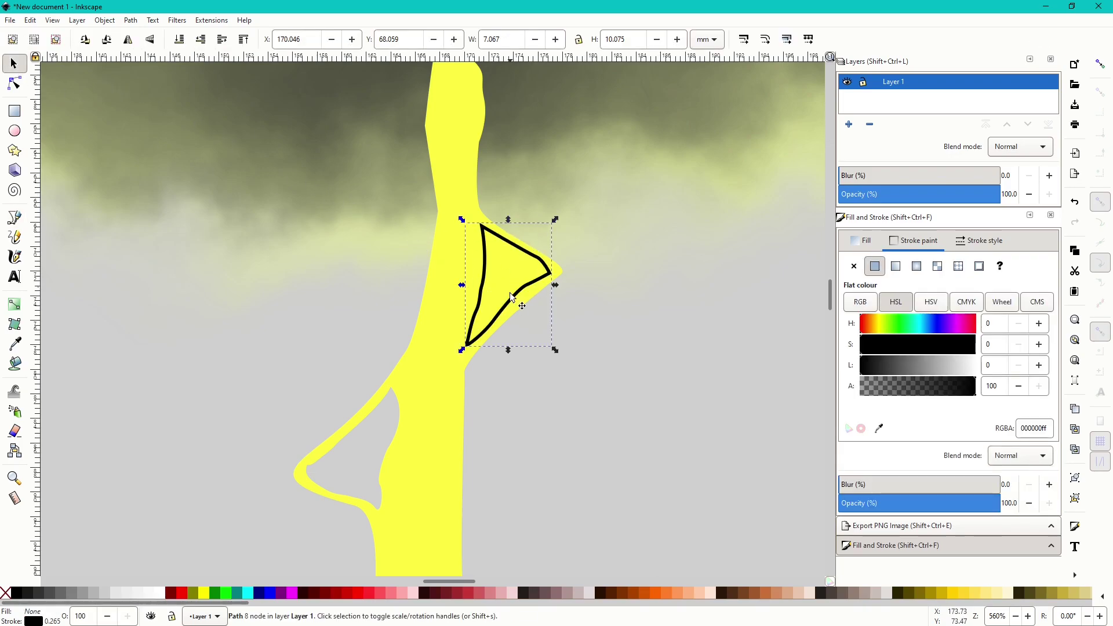
{"action": "left_click", "coordinate": [473, 321]}
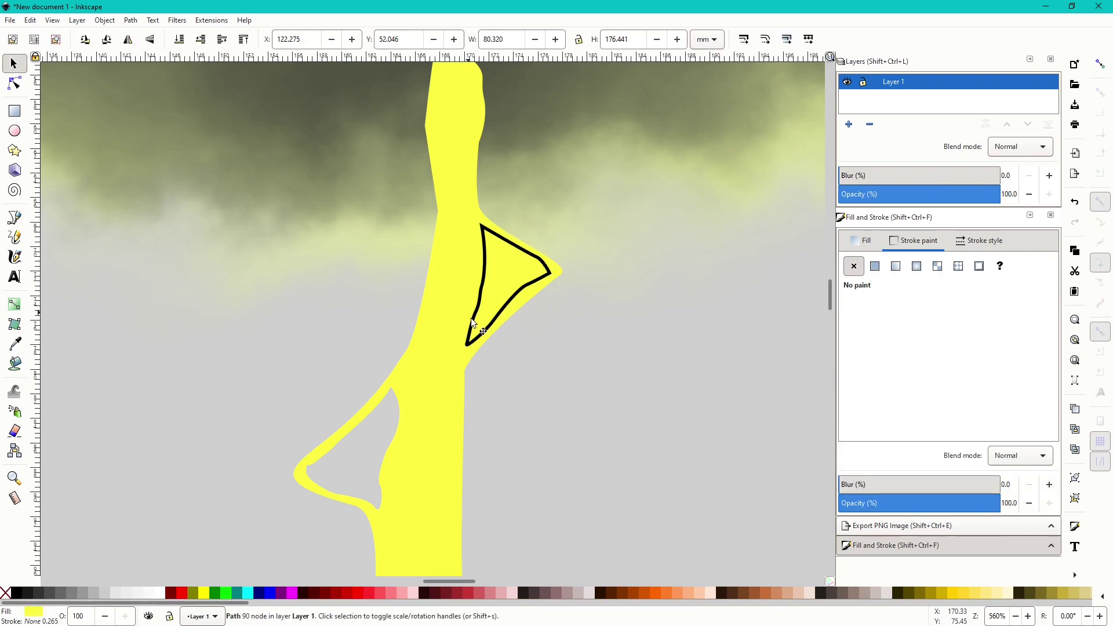
{"action": "left_click", "coordinate": [520, 286]}
{"action": "left_click", "coordinate": [433, 339], "text": "shift"}
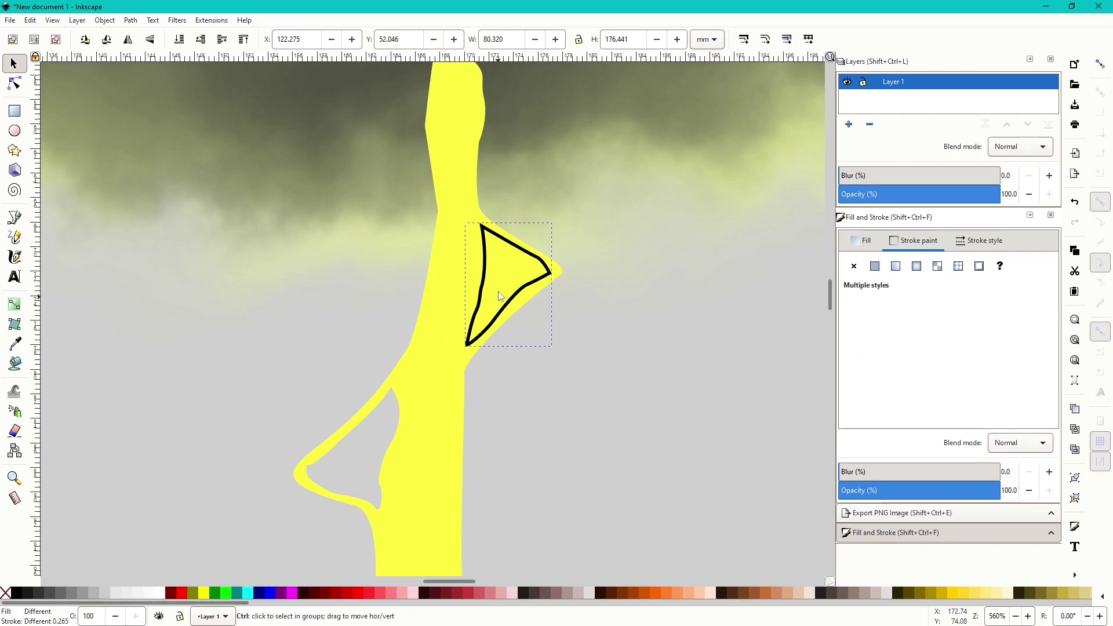
{"action": "scroll", "coordinate": [509, 335], "scroll_direction": "down", "scroll_amount": 2}
{"action": "scroll", "coordinate": [539, 321], "scroll_direction": "up", "scroll_amount": 1}
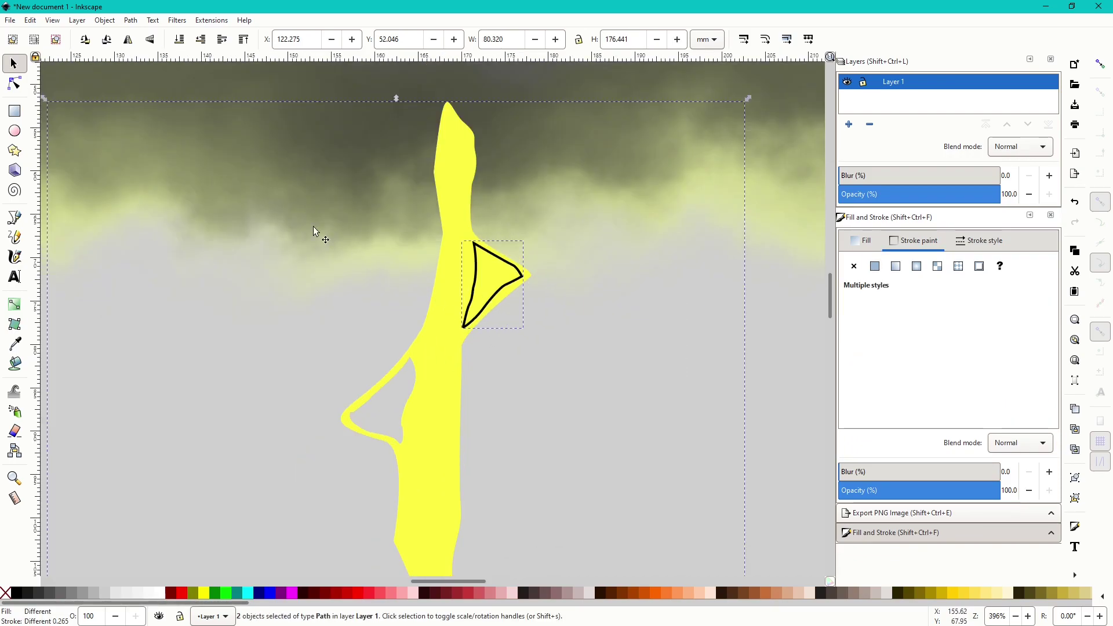
{"action": "left_click", "coordinate": [132, 20]}
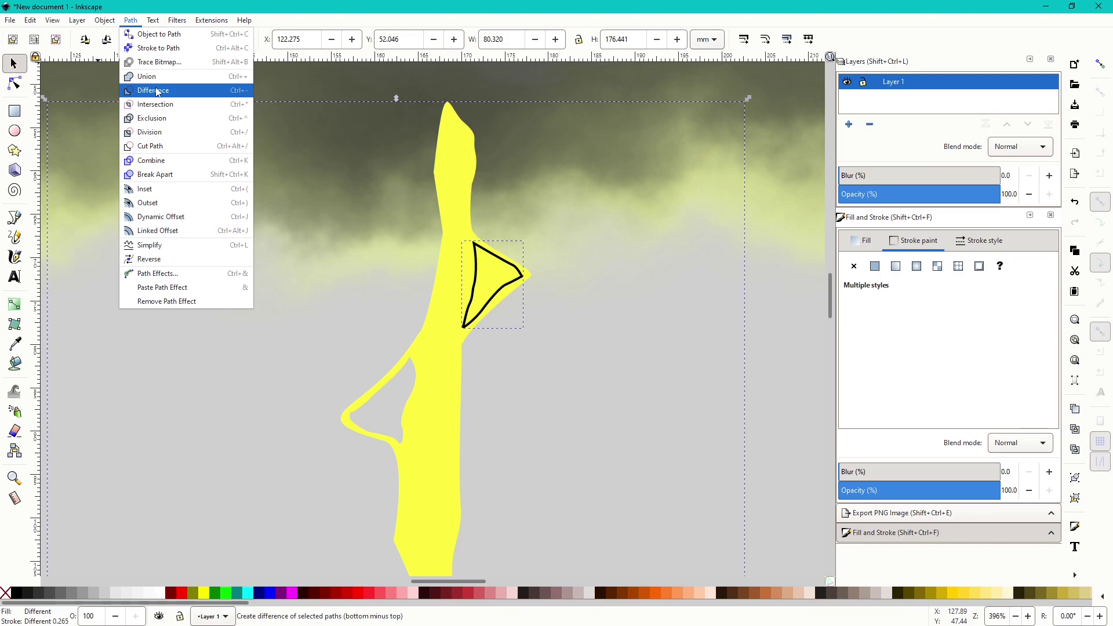
{"action": "left_click", "coordinate": [173, 89]}
{"action": "scroll", "coordinate": [452, 388], "scroll_direction": "up", "scroll_amount": 1}
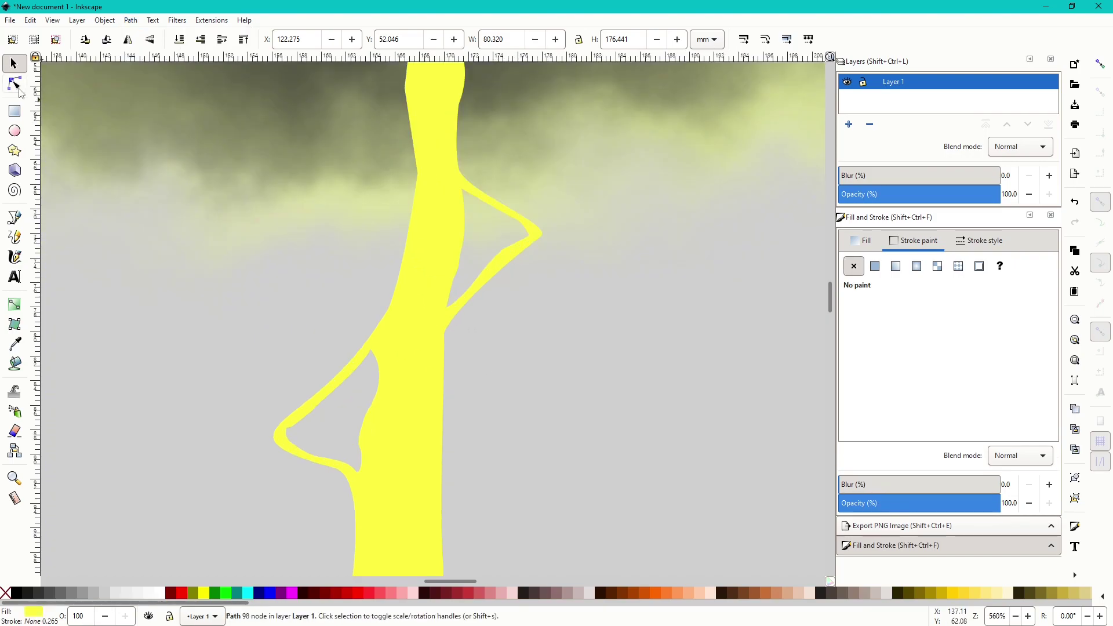
- Nudge the lower left branch's nodes and pull a trunk right-edge point leftward
{"action": "key", "text": "n"}
{"action": "scroll", "coordinate": [400, 342], "scroll_direction": "up", "scroll_amount": 1}
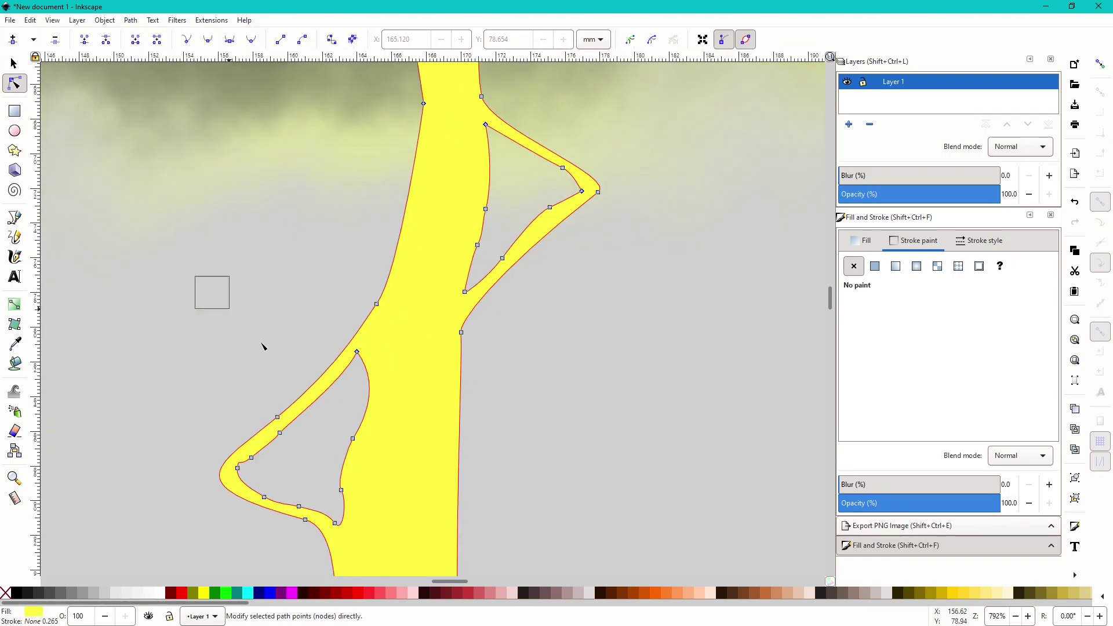
{"action": "left_click_drag", "start_coordinate": [262, 347], "coordinate": [373, 467]}
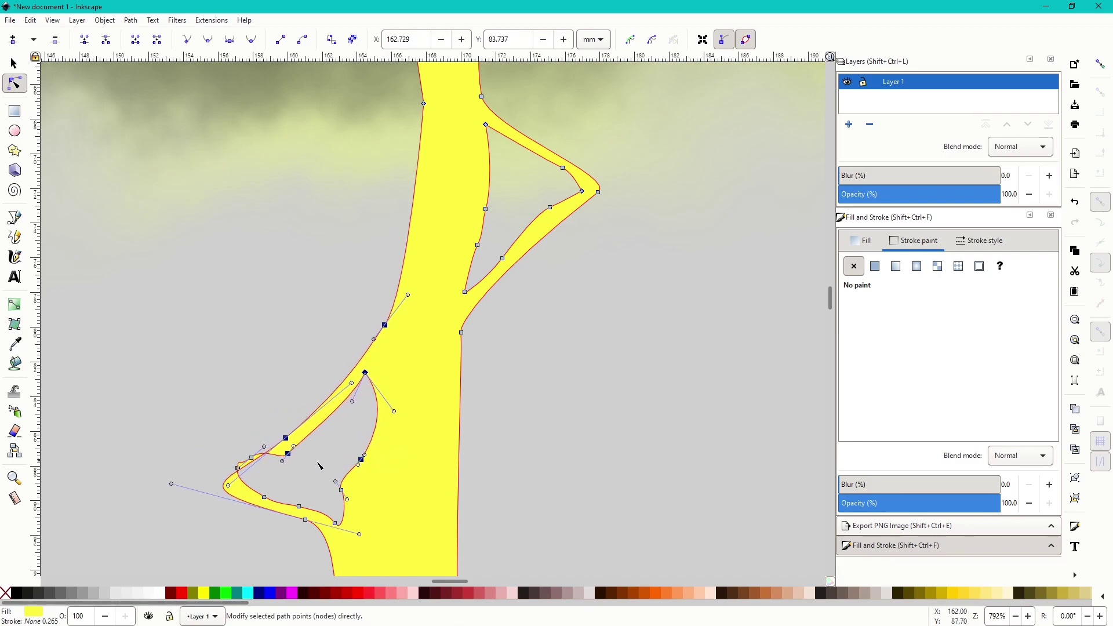
{"action": "left_click_drag", "start_coordinate": [235, 476], "coordinate": [256, 478]}
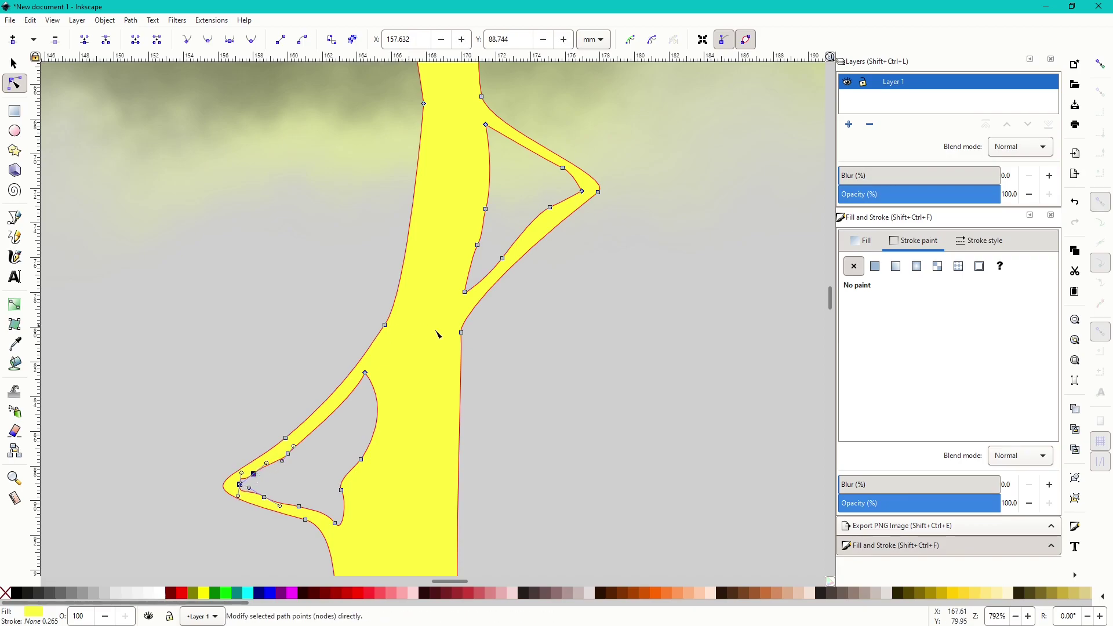
{"action": "left_click_drag", "start_coordinate": [462, 333], "coordinate": [454, 332]}
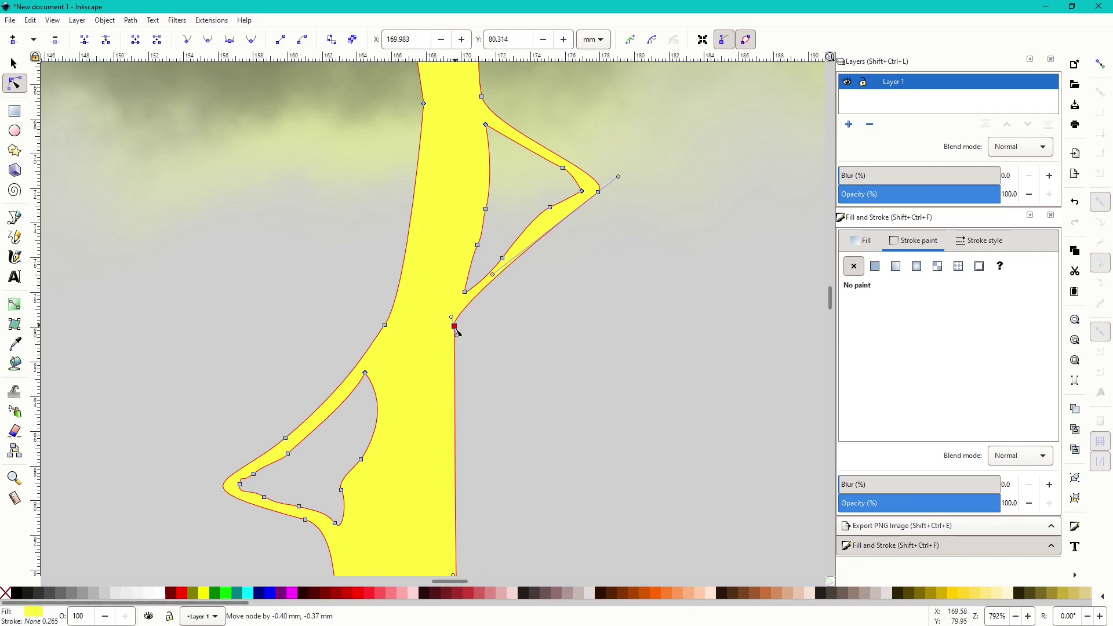
- Add nodes along the trunk's lower right edge, pulling them alternately out and in to zigzag it
{"action": "double_click", "coordinate": [454, 382]}
{"action": "left_click_drag", "start_coordinate": [454, 381], "coordinate": [478, 395]}
{"action": "double_click", "coordinate": [476, 459]}
{"action": "left_click_drag", "start_coordinate": [475, 459], "coordinate": [434, 462]}
{"action": "scroll", "coordinate": [460, 315], "scroll_direction": "down", "scroll_amount": 1}
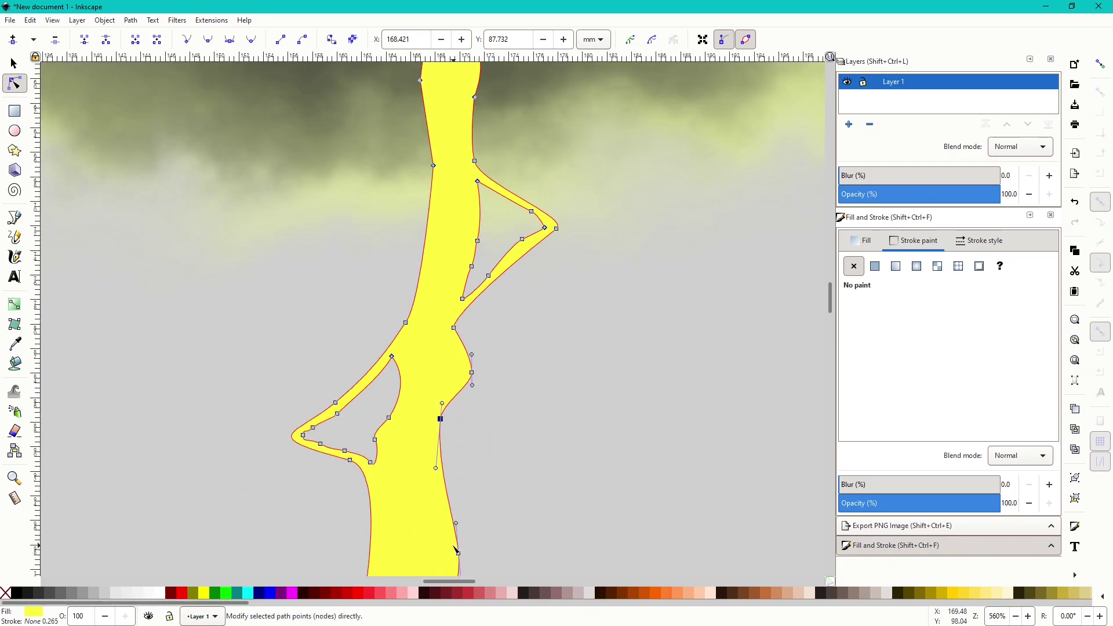
{"action": "scroll", "coordinate": [457, 551], "scroll_direction": "up", "scroll_amount": 1}
{"action": "double_click", "coordinate": [444, 470]}
{"action": "left_click_drag", "start_coordinate": [444, 470], "coordinate": [465, 462]}
{"action": "scroll", "coordinate": [463, 510], "scroll_direction": "down", "scroll_amount": 2}
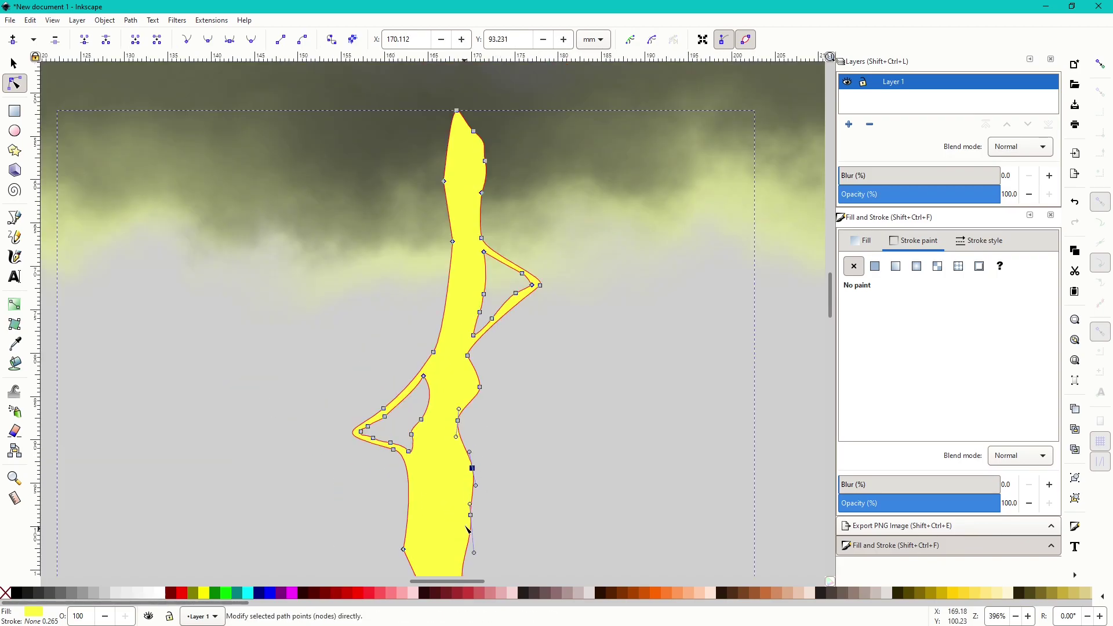
{"action": "left_click_drag", "start_coordinate": [470, 514], "coordinate": [439, 510]}
{"action": "scroll", "coordinate": [504, 303], "scroll_direction": "down", "scroll_amount": 2}
{"action": "scroll", "coordinate": [496, 425], "scroll_direction": "up", "scroll_amount": 1}
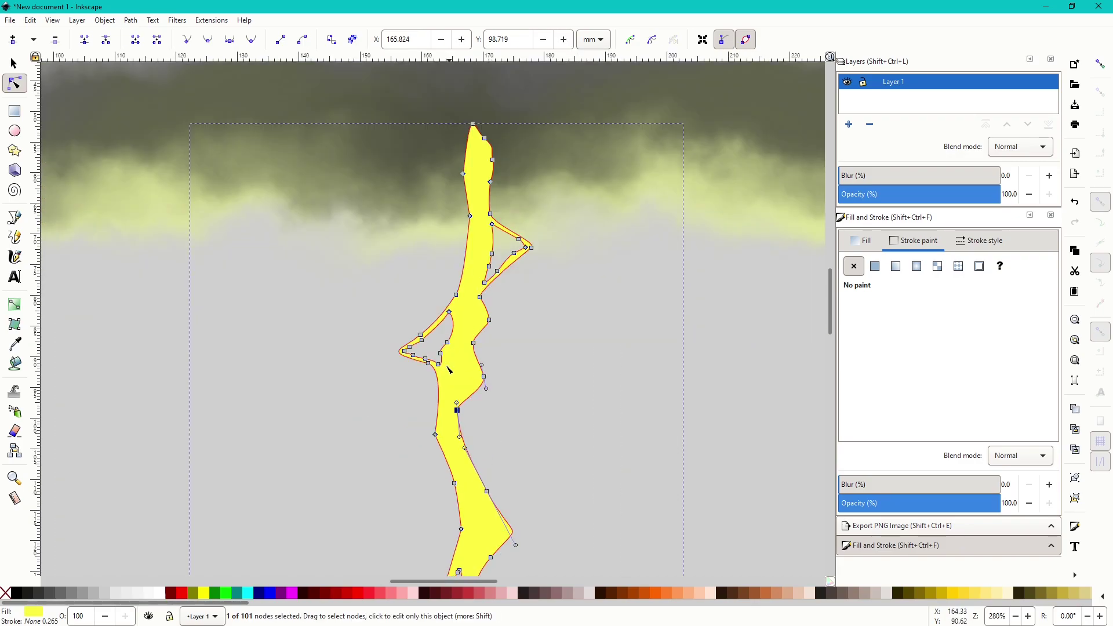
{"action": "scroll", "coordinate": [422, 261], "scroll_direction": "down", "scroll_amount": 1}
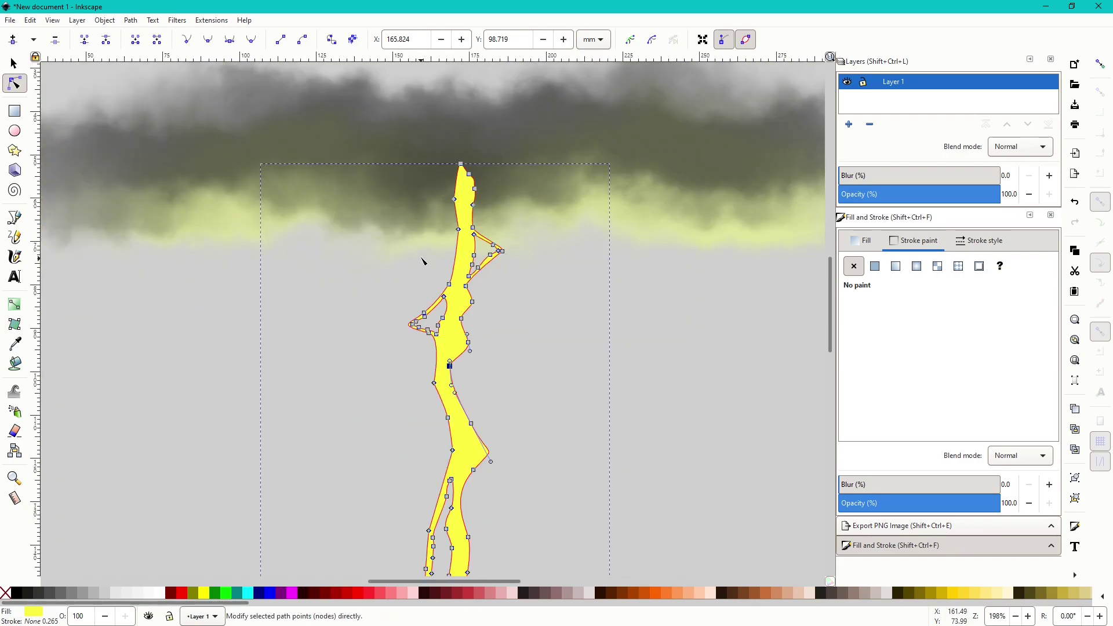
{"action": "scroll", "coordinate": [422, 262], "scroll_direction": "down", "scroll_amount": 1}
- Blur the lightning to 5.7% and raise its fill lightness to 100 for a white ffffffff core
{"action": "key", "text": "s"}
{"action": "scroll", "coordinate": [498, 197], "scroll_direction": "down", "scroll_amount": 2}
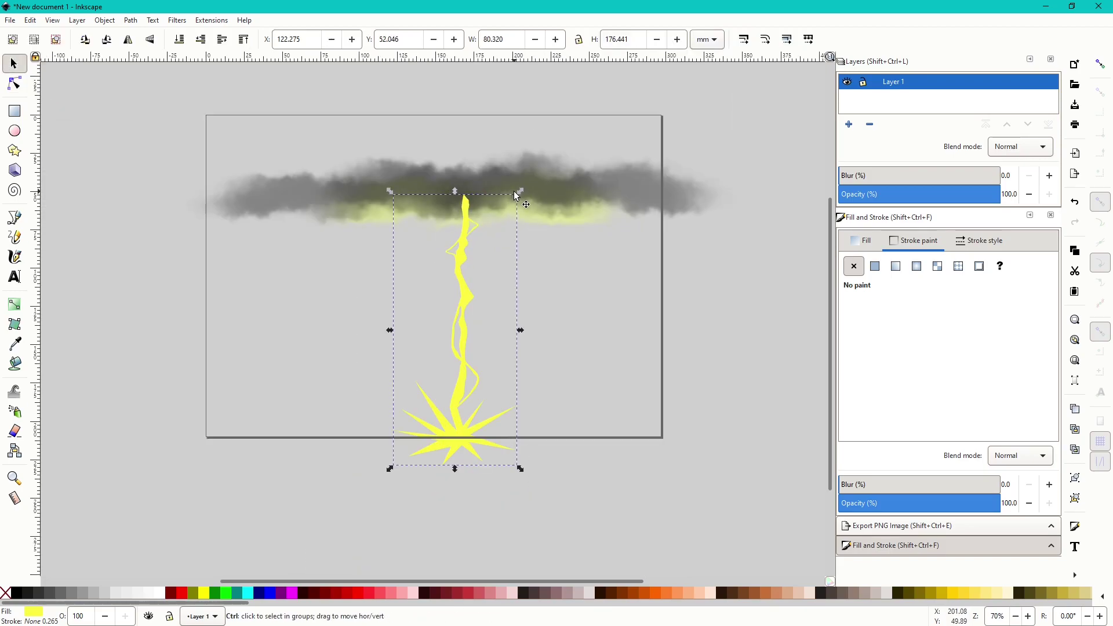
{"action": "scroll", "coordinate": [478, 244], "scroll_direction": "up", "scroll_amount": 1}
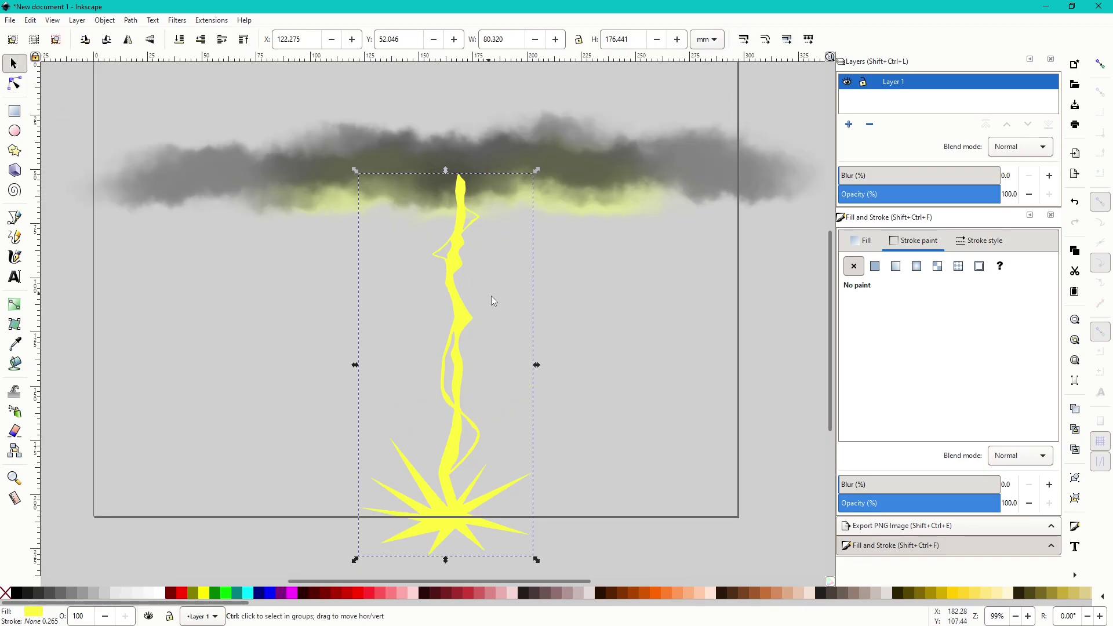
{"action": "scroll", "coordinate": [495, 301], "scroll_direction": "up", "scroll_amount": 1}
{"action": "scroll", "coordinate": [495, 302], "scroll_direction": "down", "scroll_amount": 1}
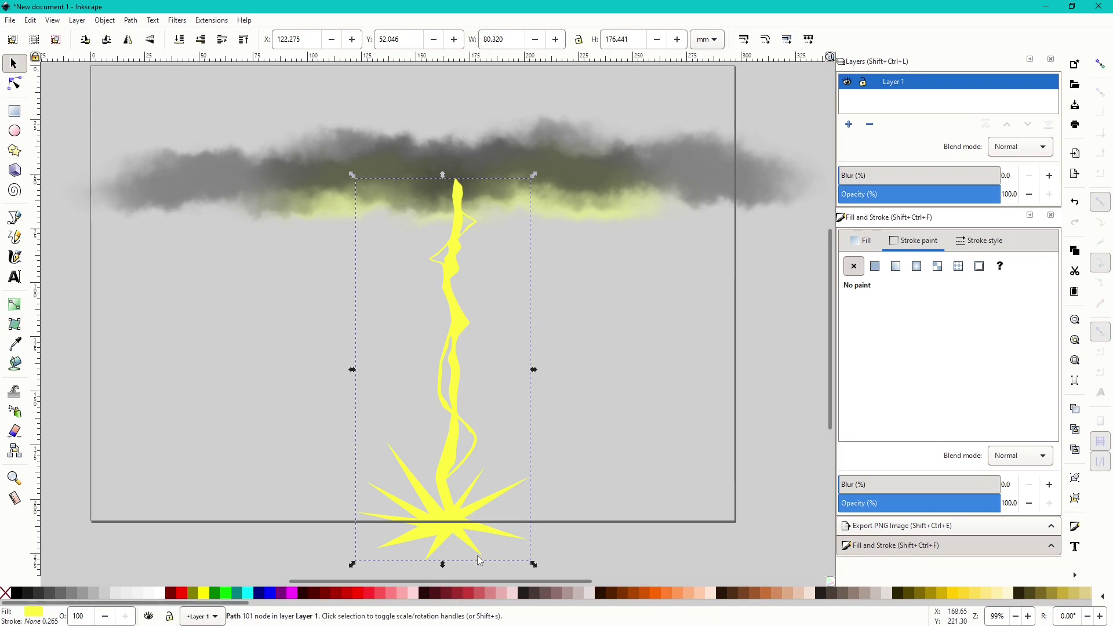
{"action": "left_click", "coordinate": [458, 331]}
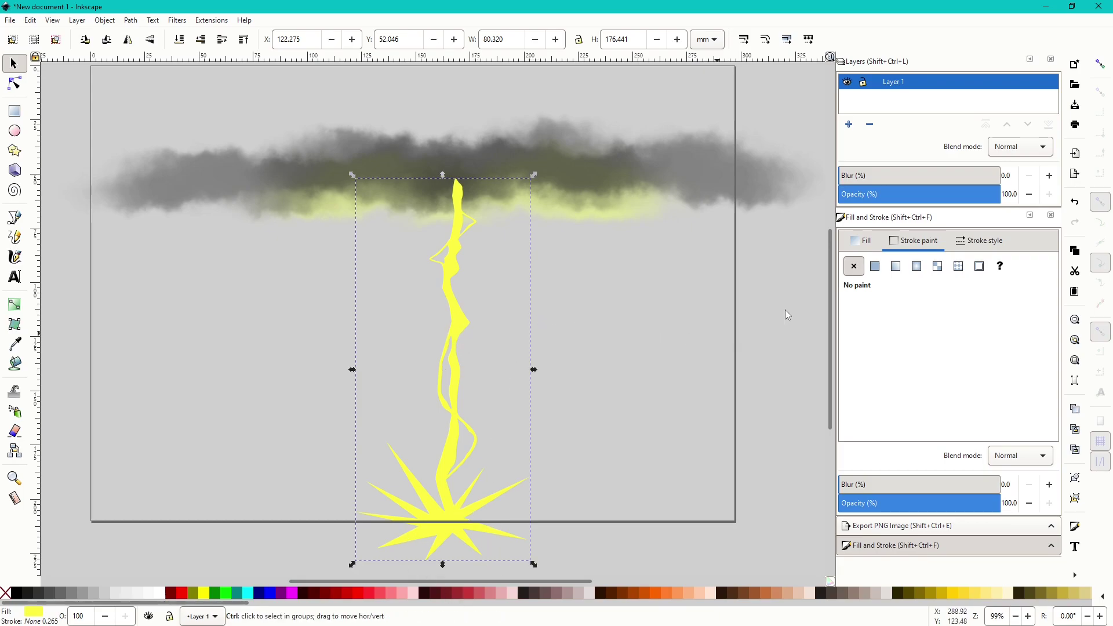
{"action": "left_click", "coordinate": [863, 240]}
{"action": "mouse_move", "coordinate": [843, 488]}
{"action": "left_mouse_down"}
{"action": "mouse_move", "coordinate": [898, 486]}
{"action": "mouse_move", "coordinate": [847, 484]}
{"action": "left_mouse_up"}
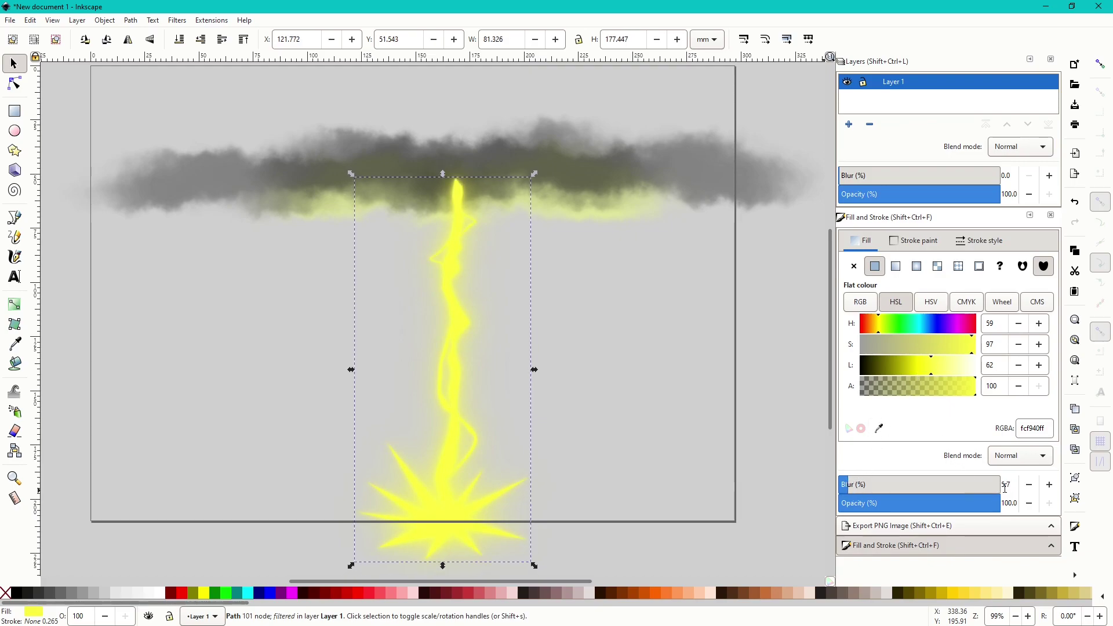
{"action": "left_click_drag", "start_coordinate": [931, 369], "coordinate": [1031, 391]}
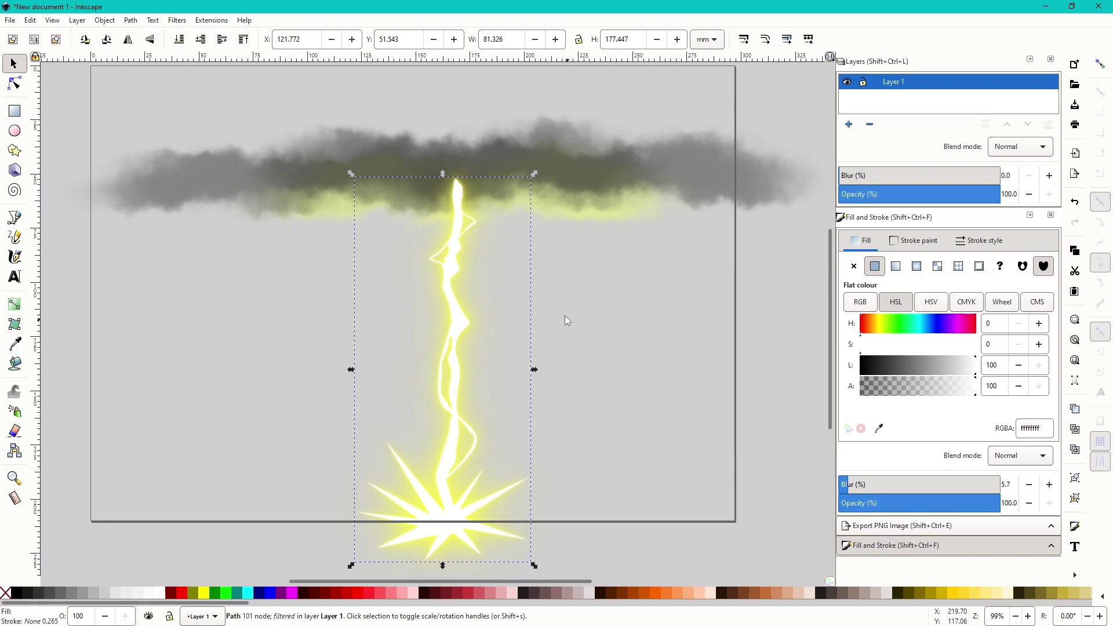
{"action": "scroll", "coordinate": [548, 289], "scroll_direction": "down", "scroll_amount": 1, "text": "ctrl"}
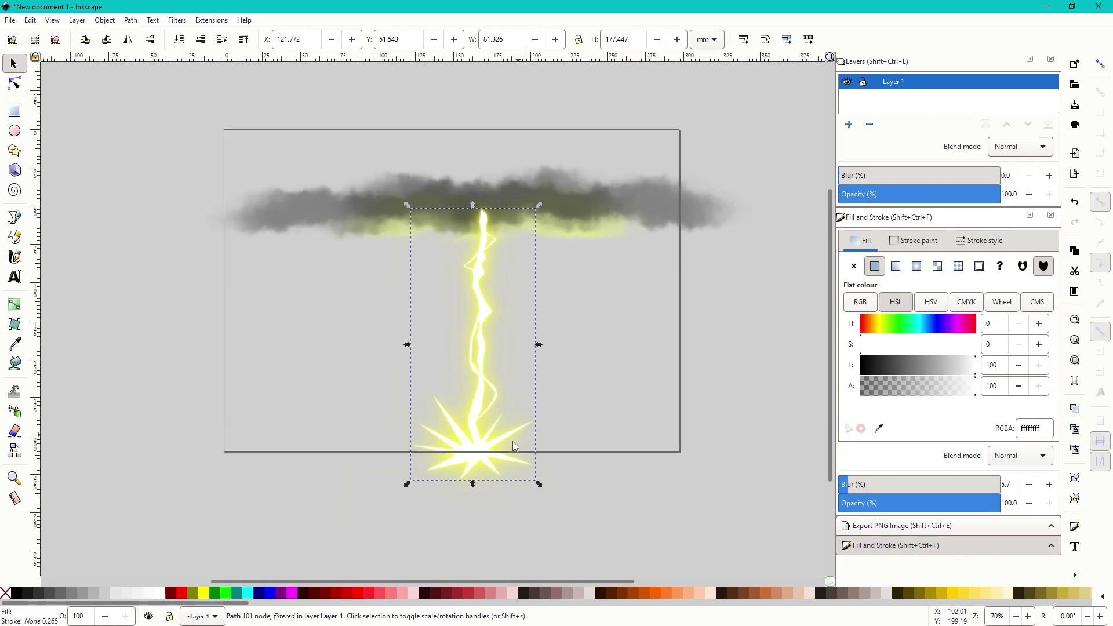
- Create a new layer, Layer 2, positioned below the current layer
{"action": "left_click_drag", "start_coordinate": [322, 535], "coordinate": [579, 155]}
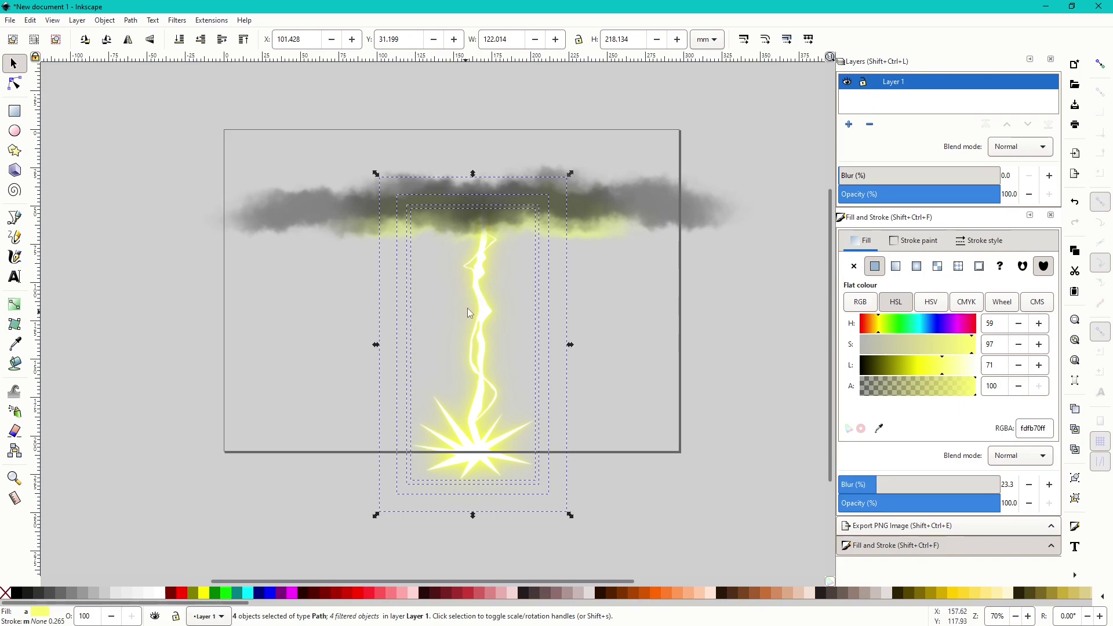
{"action": "scroll", "coordinate": [502, 273], "scroll_direction": "up", "scroll_amount": 1}
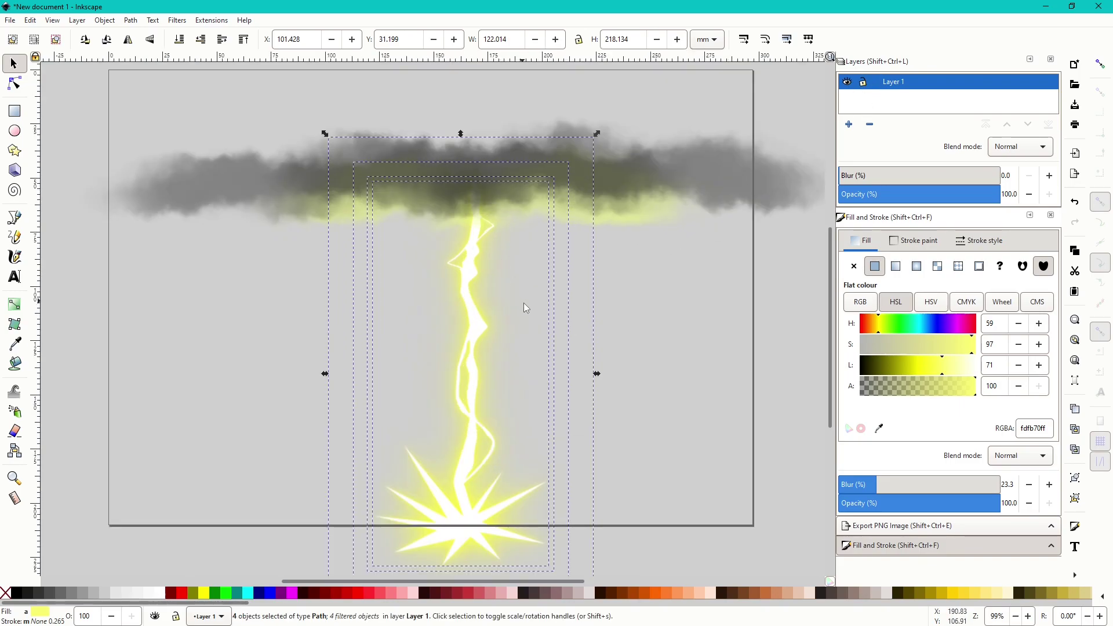
{"action": "left_click", "coordinate": [635, 391]}
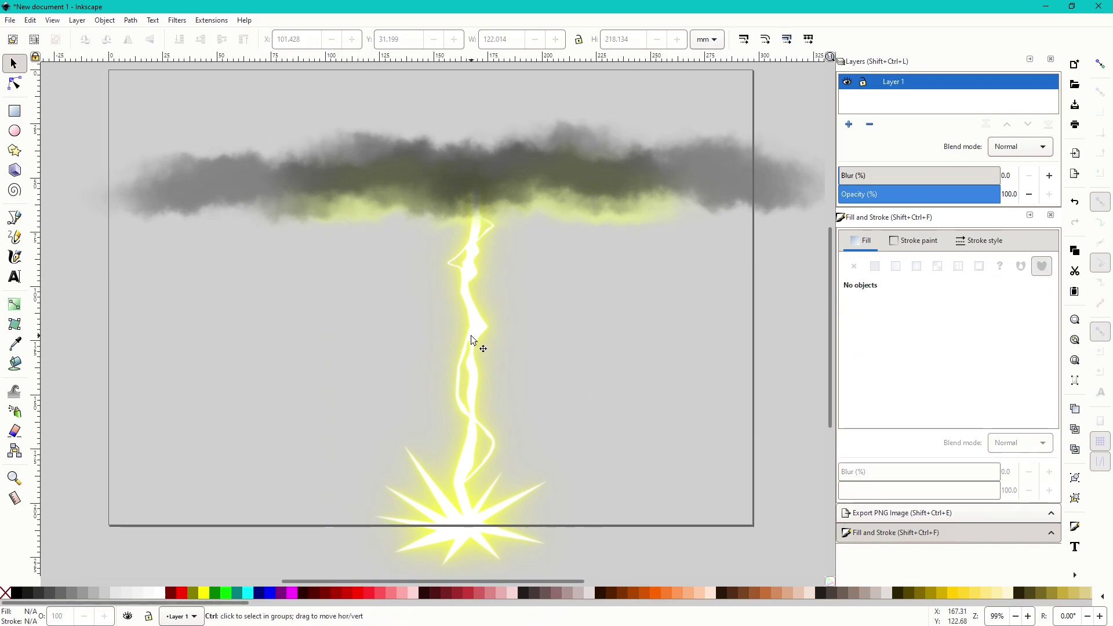
{"action": "scroll", "coordinate": [470, 336], "scroll_direction": "down", "scroll_amount": 1}
{"action": "scroll", "coordinate": [509, 398], "scroll_direction": "up", "scroll_amount": 1}
{"action": "scroll", "coordinate": [433, 476], "scroll_direction": "down", "scroll_amount": 1}
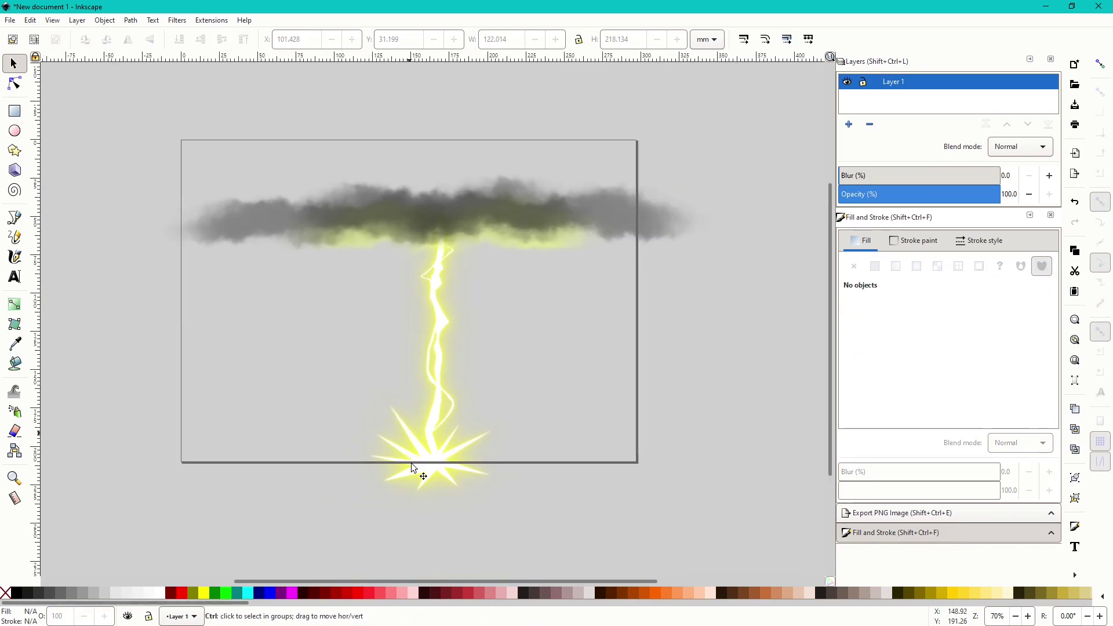
{"action": "left_click_drag", "start_coordinate": [341, 524], "coordinate": [548, 144]}
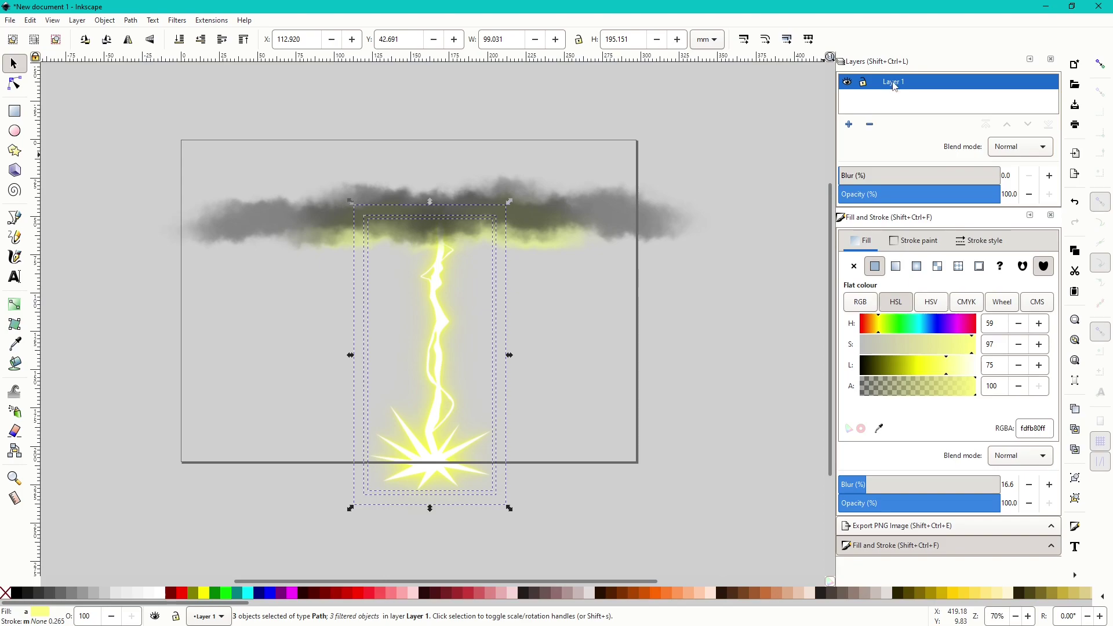
{"action": "left_click", "coordinate": [848, 124]}
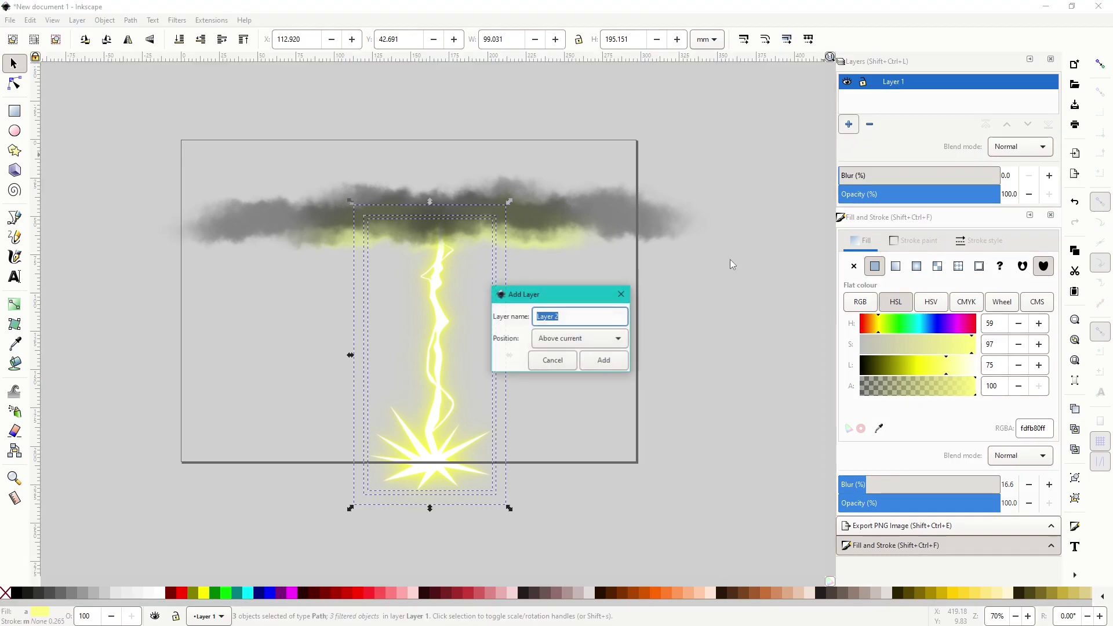
{"action": "left_click", "coordinate": [589, 338]}
{"action": "left_click", "coordinate": [571, 356]}
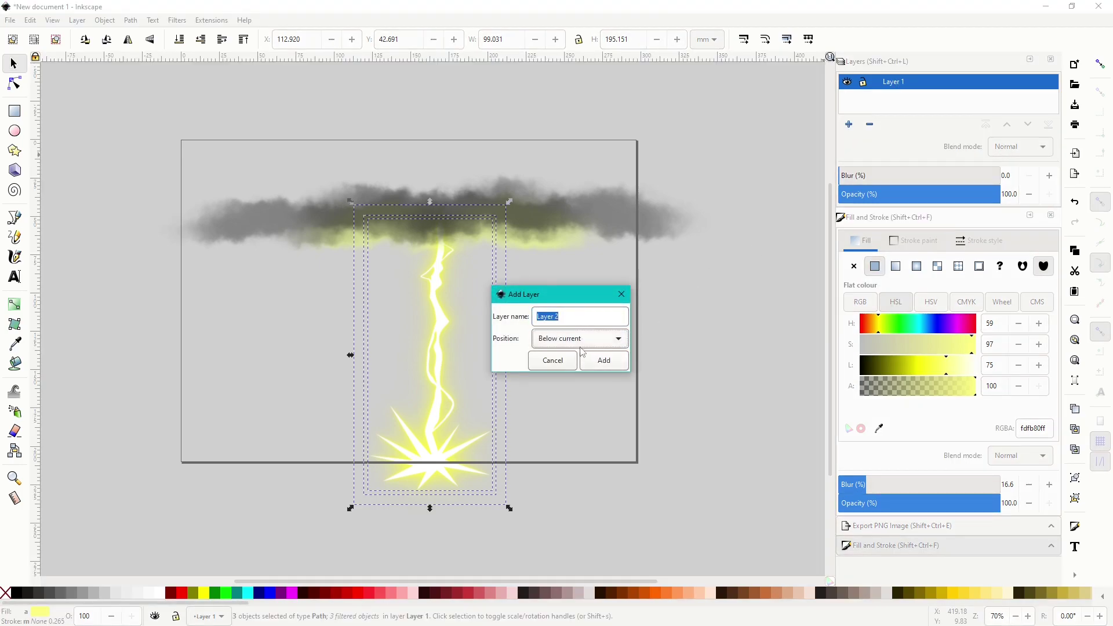
{"action": "left_click", "coordinate": [610, 368]}
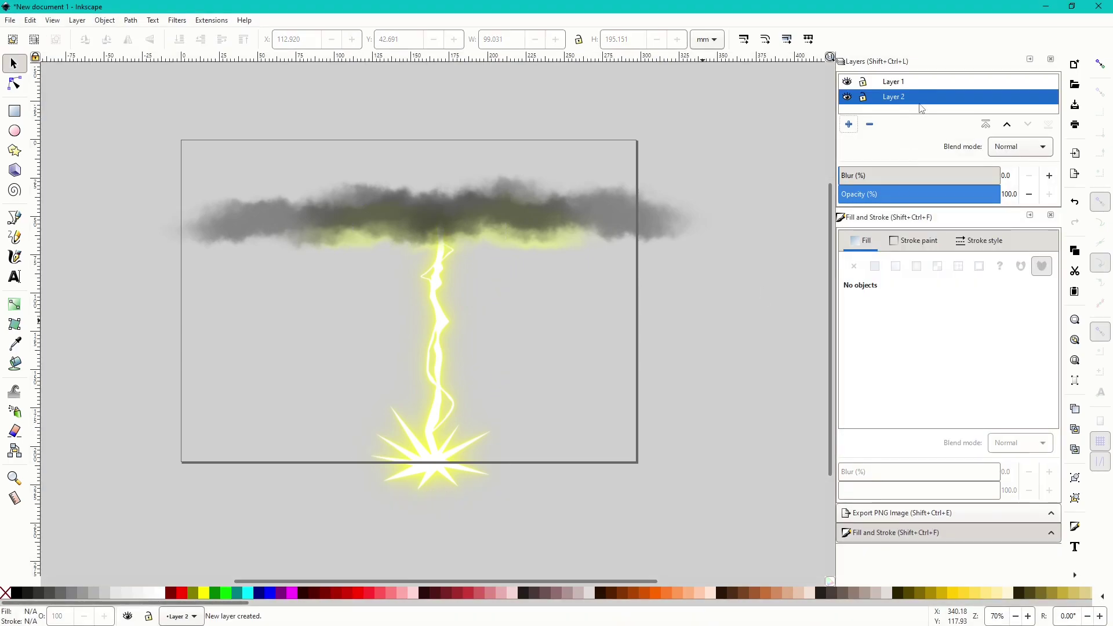
- Move the three lightning paths into Layer 2
{"action": "left_click_drag", "start_coordinate": [315, 510], "coordinate": [517, 216]}
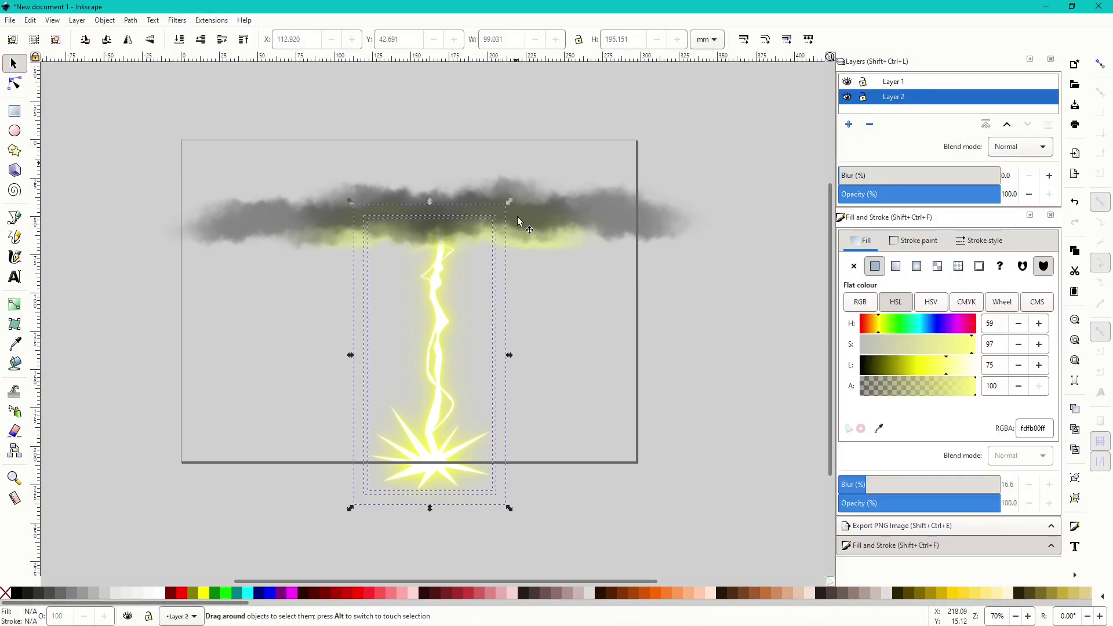
{"action": "right_click", "coordinate": [441, 364]}
{"action": "left_click", "coordinate": [483, 184]}
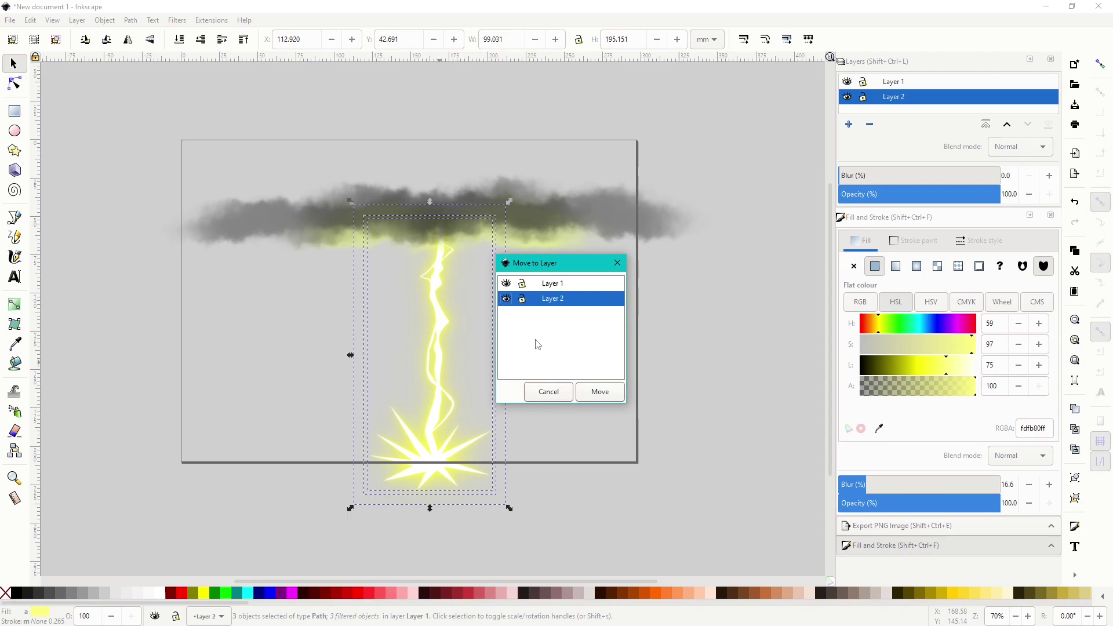
{"action": "left_click", "coordinate": [599, 391]}
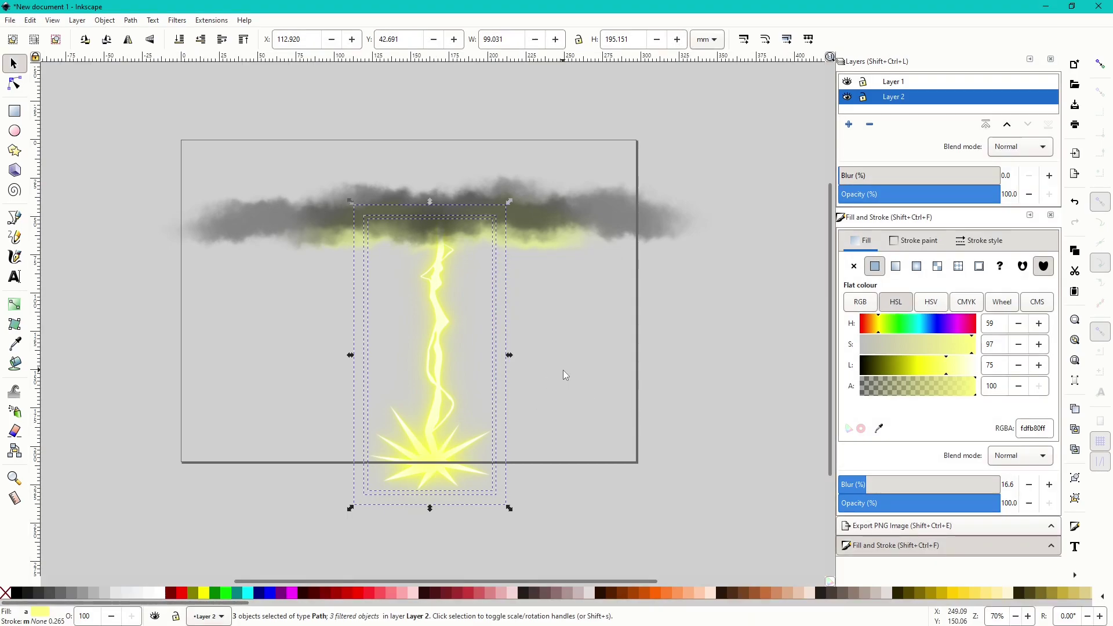
- Shrink the cloud and lightning slightly and move them up-left onto the page
{"action": "scroll", "coordinate": [562, 370], "scroll_direction": "down", "scroll_amount": 1}
{"action": "key", "text": "Escape"}
{"action": "left_click_drag", "start_coordinate": [700, 186], "coordinate": [151, 534]}
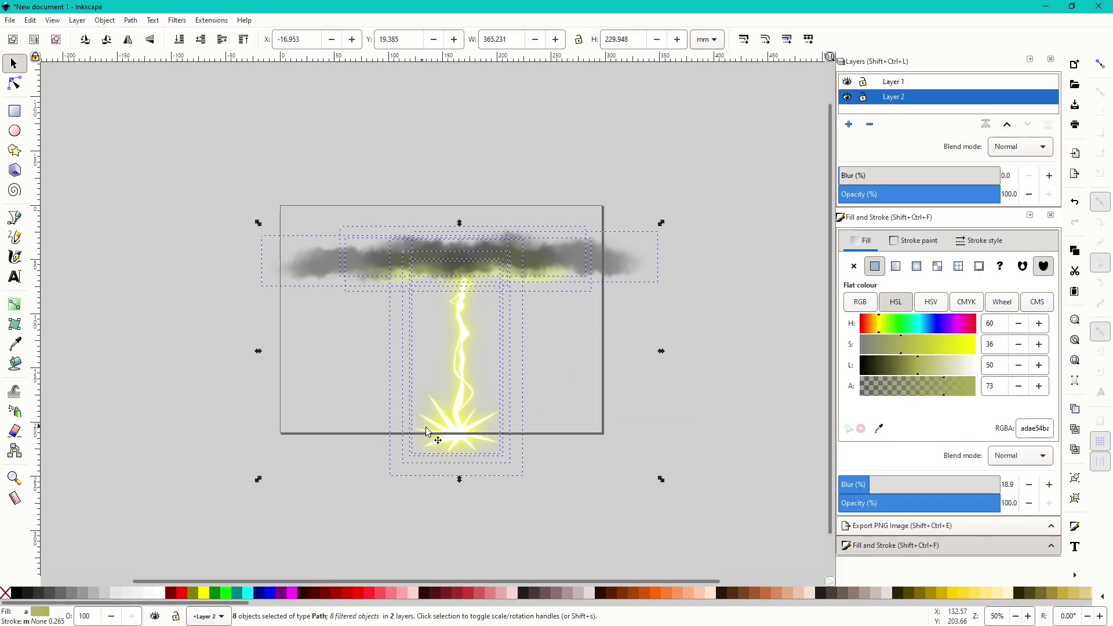
{"action": "left_click_drag", "start_coordinate": [660, 481], "coordinate": [641, 479]}
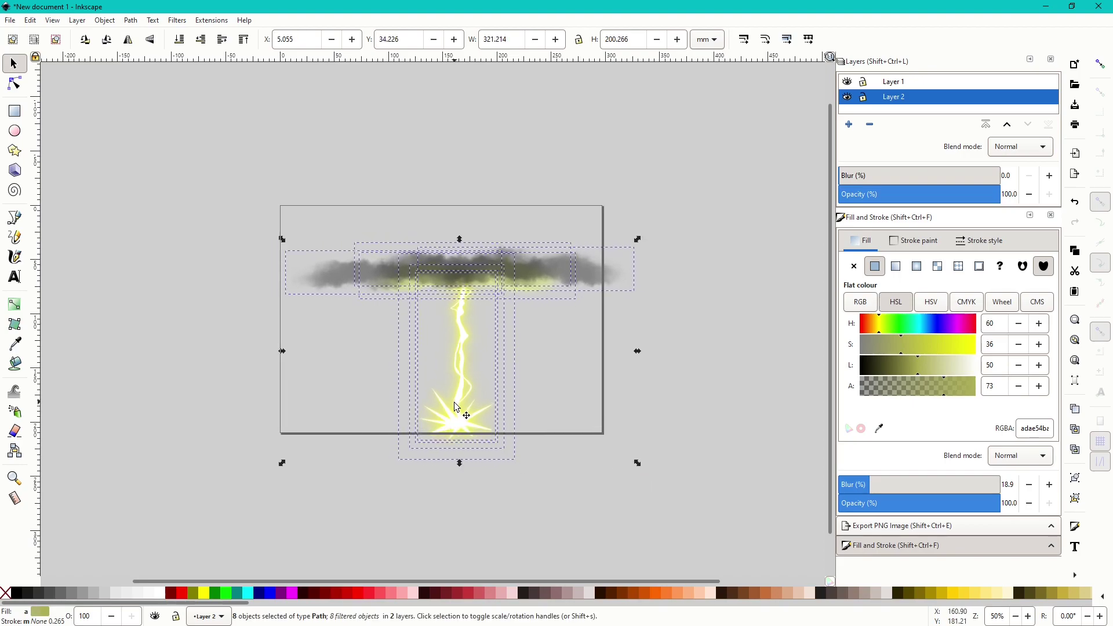
{"action": "left_click_drag", "start_coordinate": [452, 401], "coordinate": [436, 378]}
{"action": "key", "text": "Escape"}
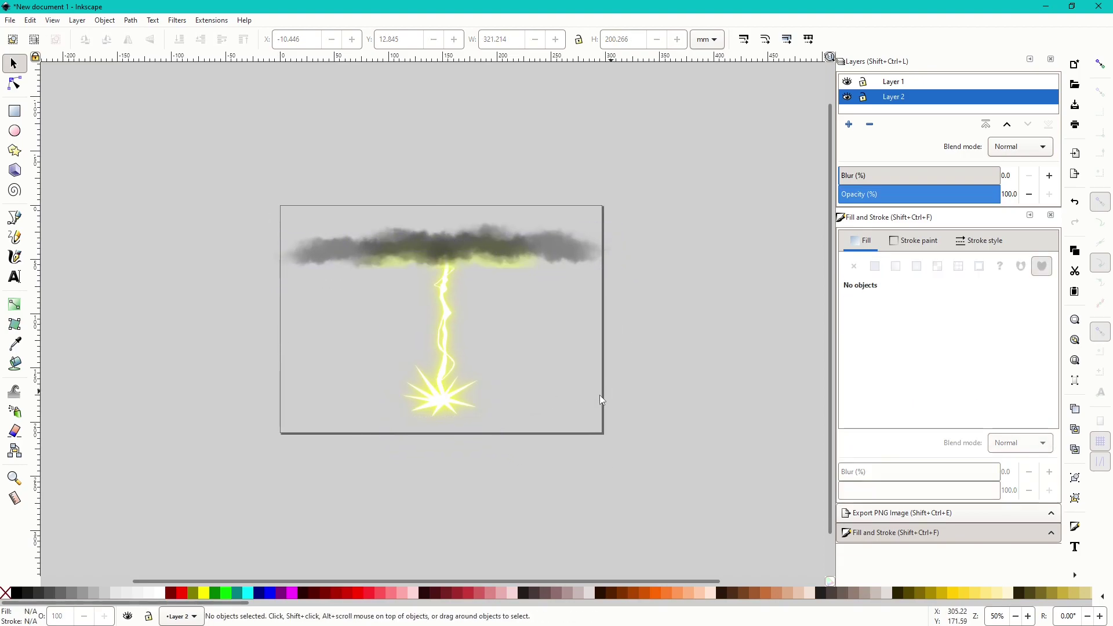
- On Layer 1, draw a closed curved hill outline across the page bottom from left to right
{"action": "scroll", "coordinate": [429, 377], "scroll_direction": "up", "scroll_amount": 3}
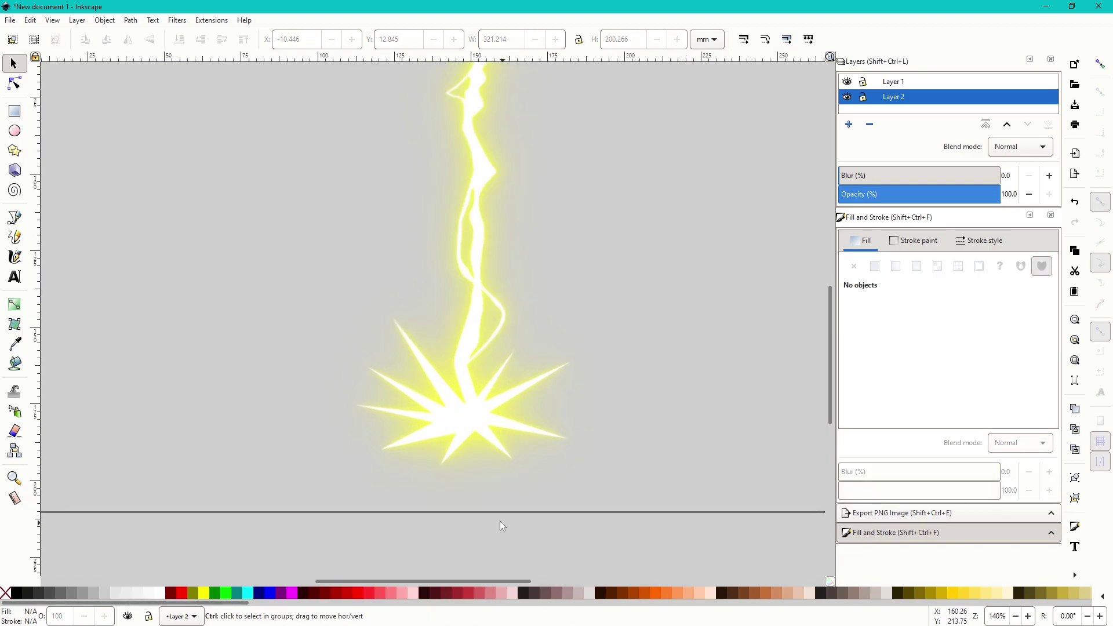
{"action": "scroll", "coordinate": [507, 499], "scroll_direction": "down", "scroll_amount": 2}
{"action": "key", "text": "5"}
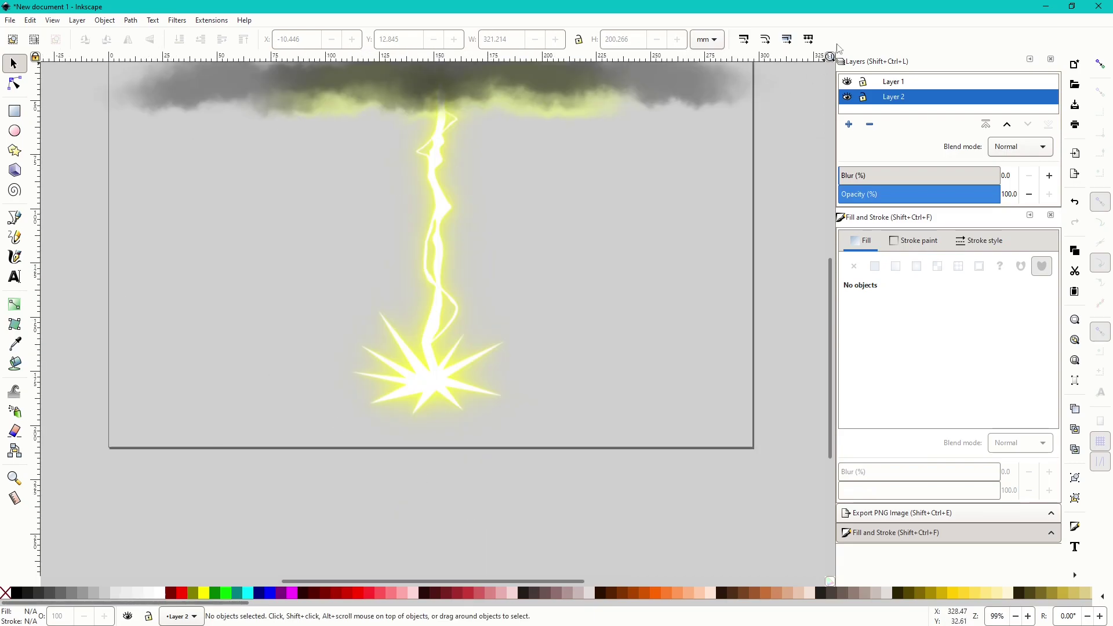
{"action": "left_click", "coordinate": [884, 84]}
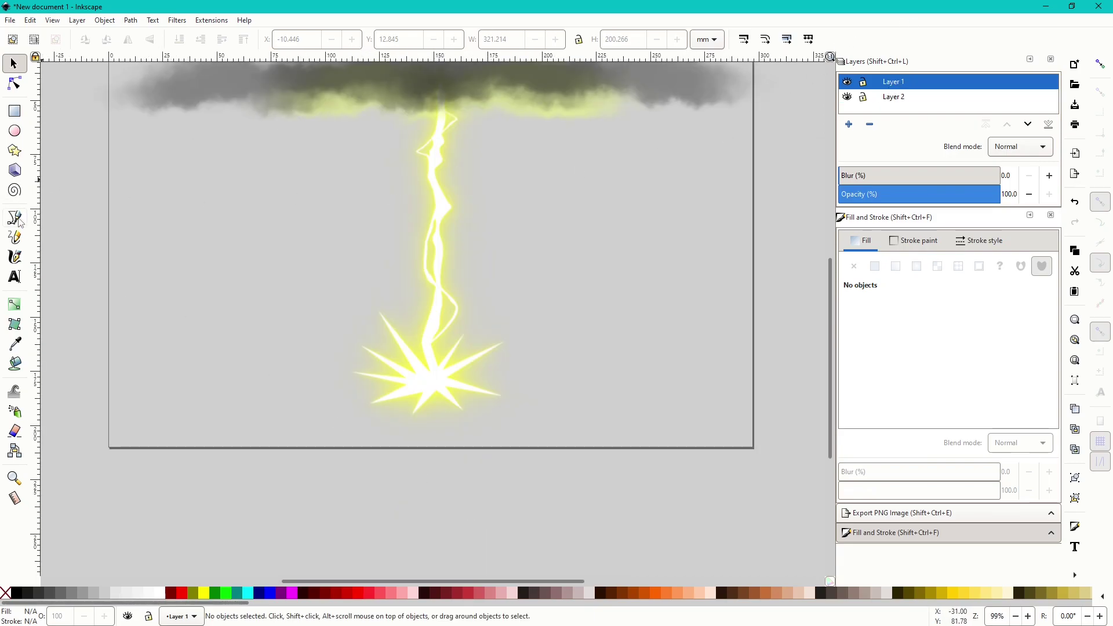
{"action": "left_click", "coordinate": [15, 218]}
{"action": "left_click", "coordinate": [68, 359]}
{"action": "left_click_drag", "start_coordinate": [196, 296], "coordinate": [411, 397]}
{"action": "left_click_drag", "start_coordinate": [484, 378], "coordinate": [515, 391]}
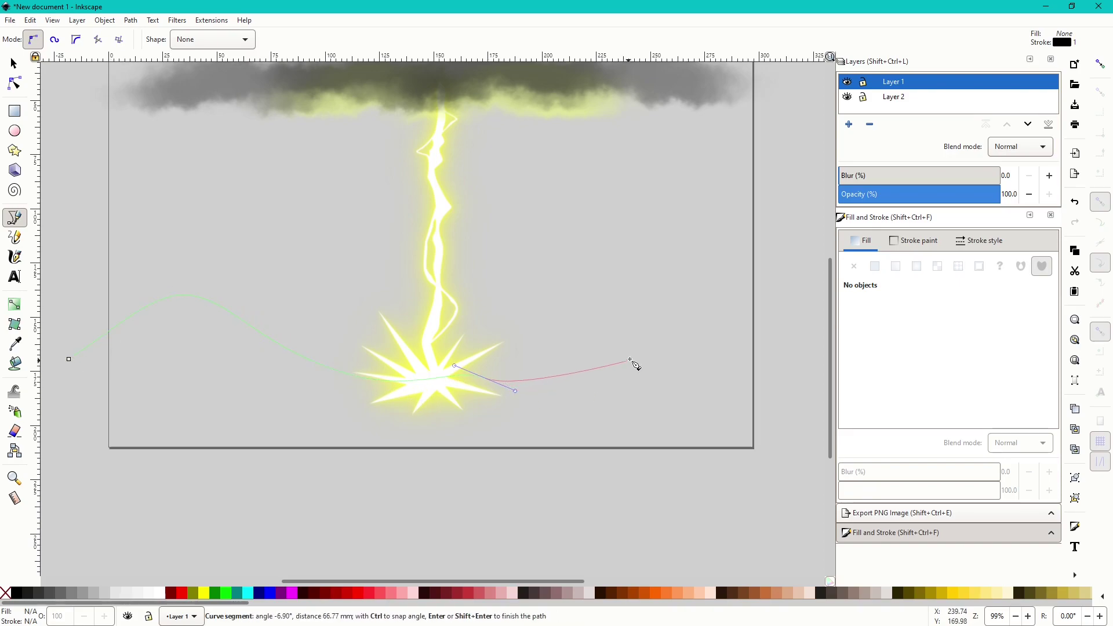
{"action": "left_click_drag", "start_coordinate": [793, 393], "coordinate": [806, 394]}
{"action": "left_click_drag", "start_coordinate": [810, 438], "coordinate": [801, 501]}
{"action": "left_click", "coordinate": [68, 359]}
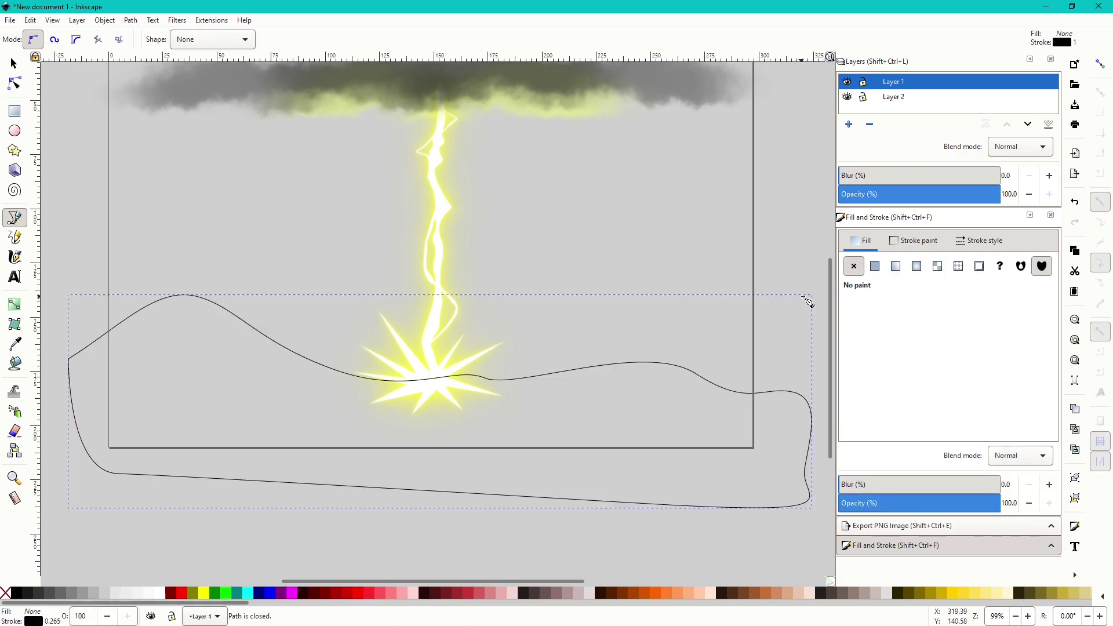
- Give the hill a solid dark slate-navy fill by adjusting its HSL values
{"action": "left_click", "coordinate": [875, 266]}
{"action": "left_click", "coordinate": [902, 367]}
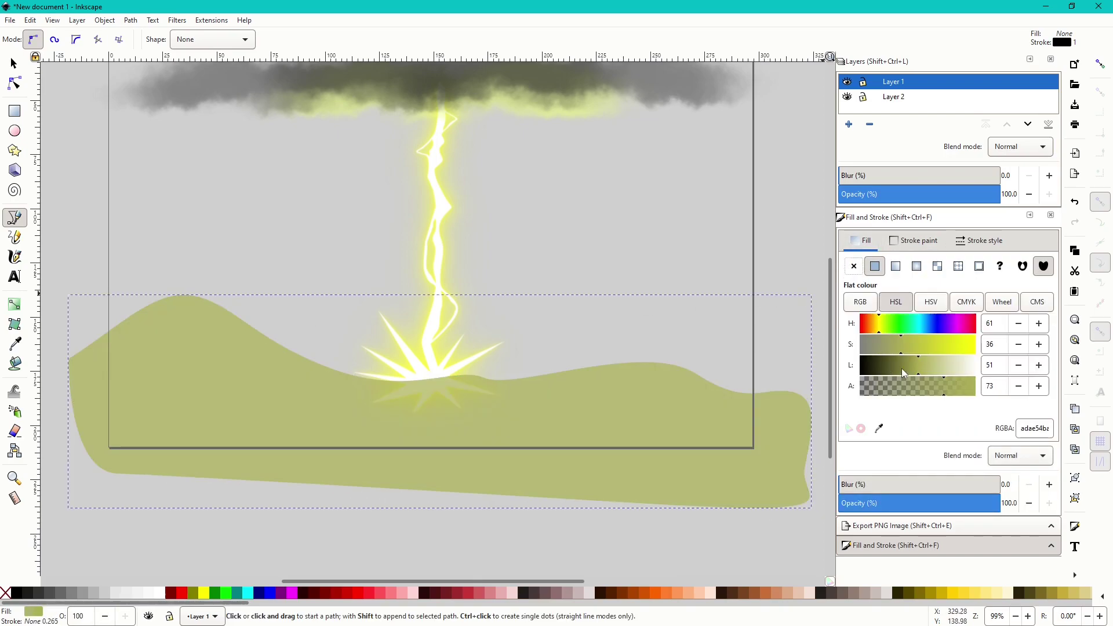
{"action": "left_click_drag", "start_coordinate": [902, 367], "coordinate": [846, 371]}
{"action": "left_click_drag", "start_coordinate": [922, 386], "coordinate": [980, 387]}
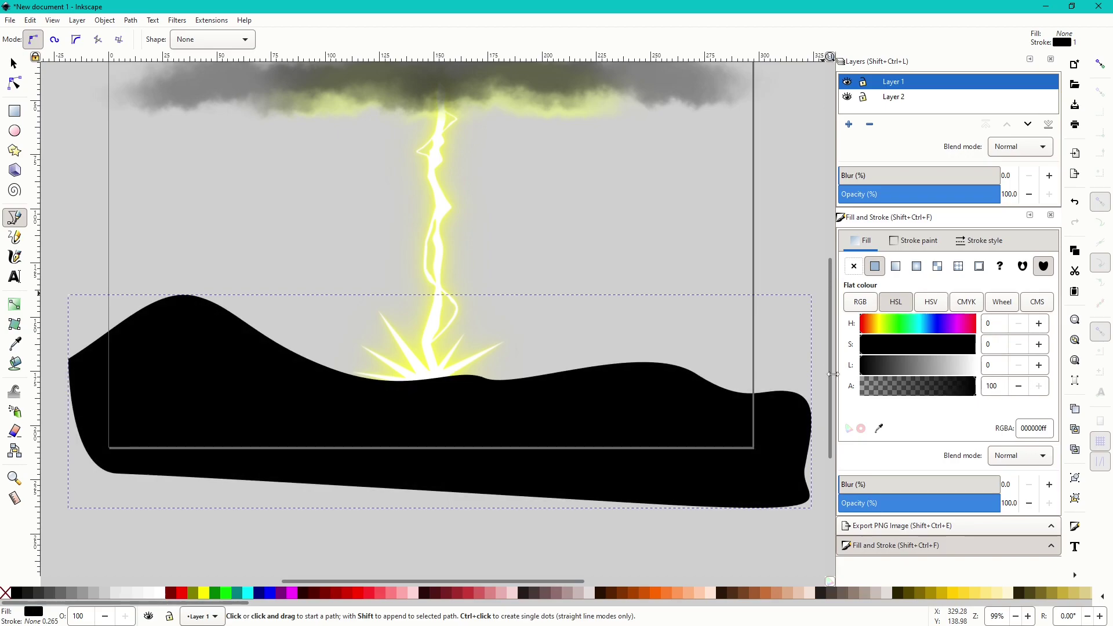
{"action": "left_click", "coordinate": [934, 323]}
{"action": "left_click", "coordinate": [974, 345]}
{"action": "left_click", "coordinate": [877, 364]}
{"action": "left_click_drag", "start_coordinate": [924, 346], "coordinate": [894, 340]}
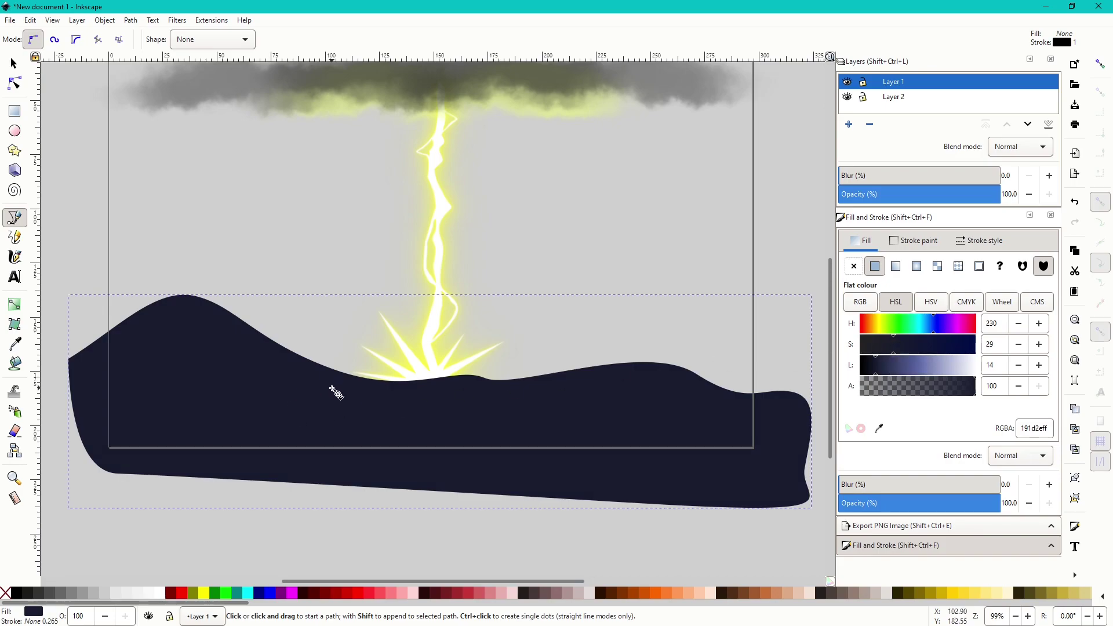
- Draw a second, taller mountain peak on the right and fill it darker navy
{"action": "left_click", "coordinate": [369, 390]}
{"action": "left_click_drag", "start_coordinate": [617, 306], "coordinate": [701, 338]}
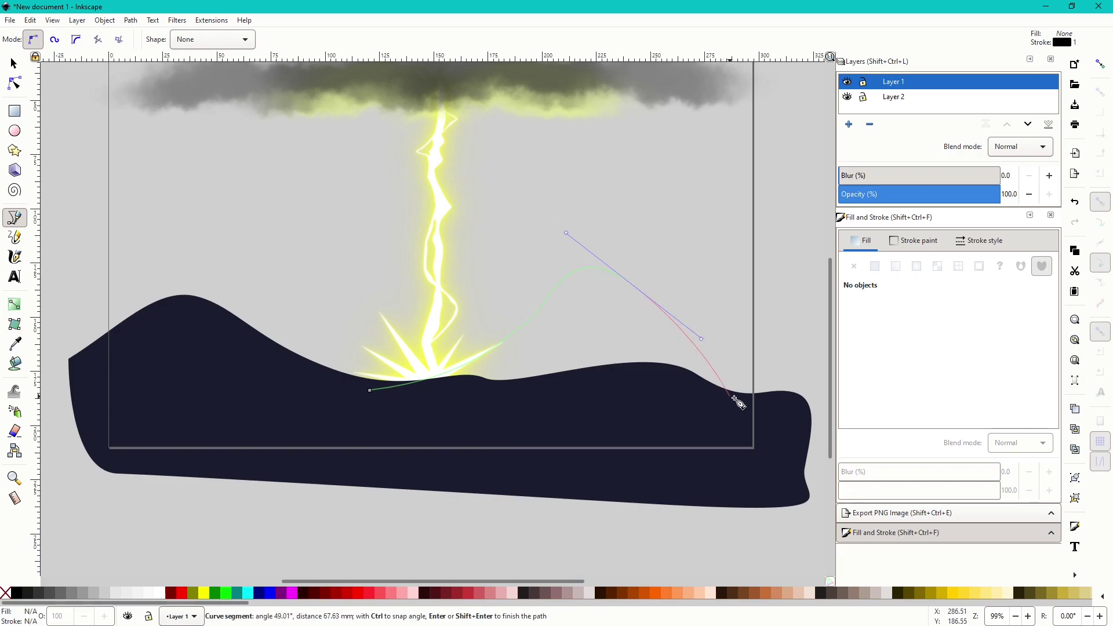
{"action": "key", "text": "BackSpace"}
{"action": "left_click_drag", "start_coordinate": [629, 267], "coordinate": [642, 223]}
{"action": "left_click_drag", "start_coordinate": [734, 368], "coordinate": [768, 418]}
{"action": "left_click_drag", "start_coordinate": [801, 453], "coordinate": [780, 476]}
{"action": "left_click", "coordinate": [371, 392]}
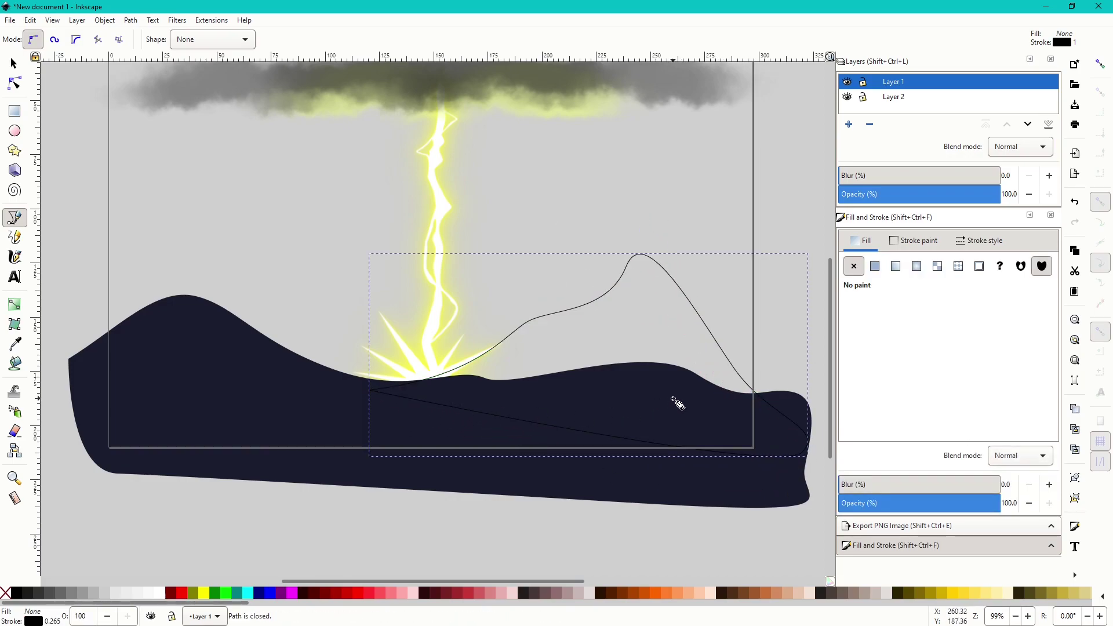
{"action": "left_click", "coordinate": [875, 266]}
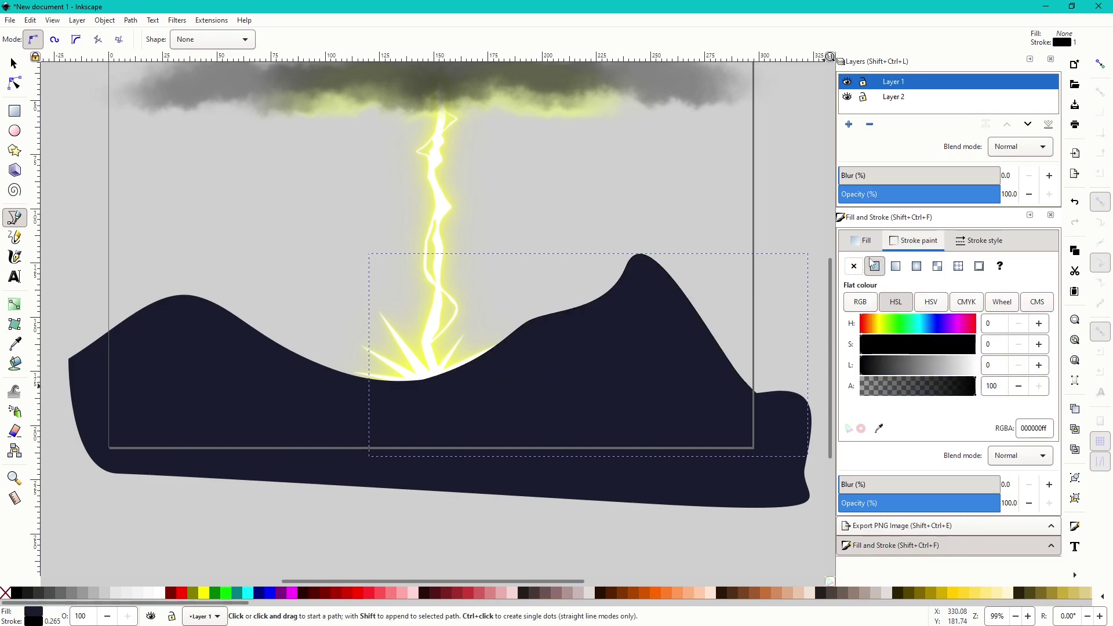
{"action": "left_click", "coordinate": [865, 247]}
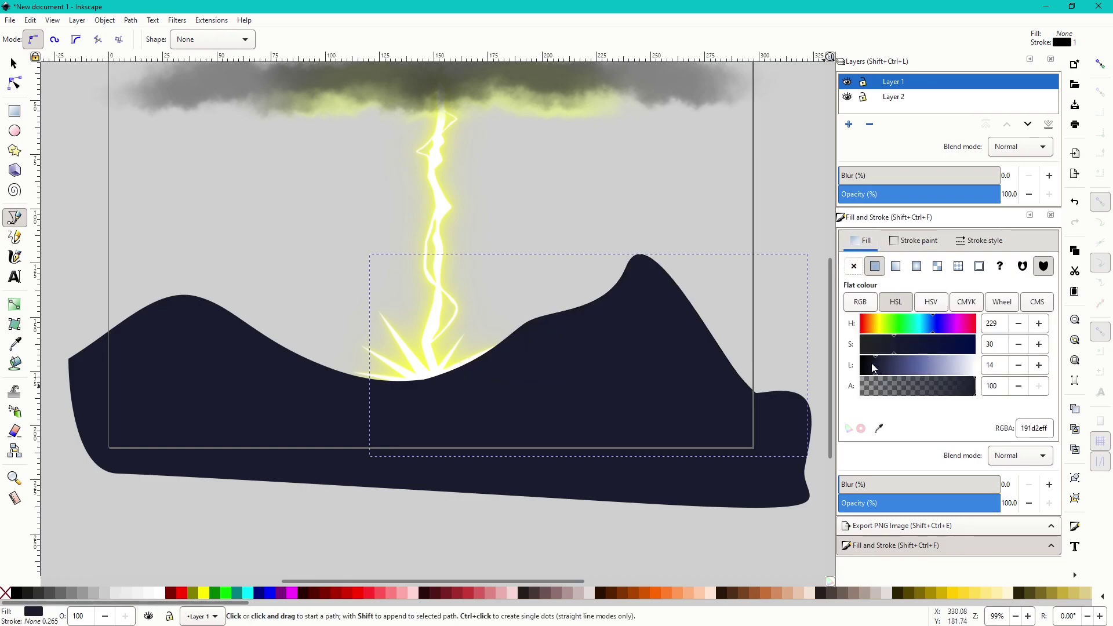
{"action": "left_click_drag", "start_coordinate": [871, 363], "coordinate": [868, 363]}
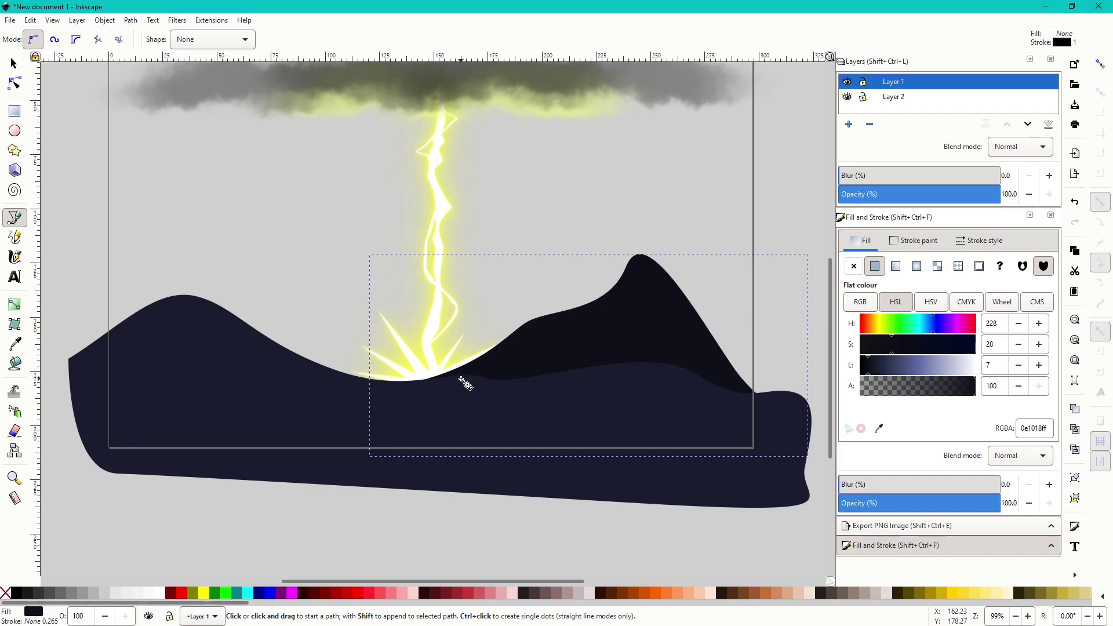
- Draw a small middle hill near the lightning base with a near-black solid fill (07090dff)
{"action": "left_click", "coordinate": [488, 361]}
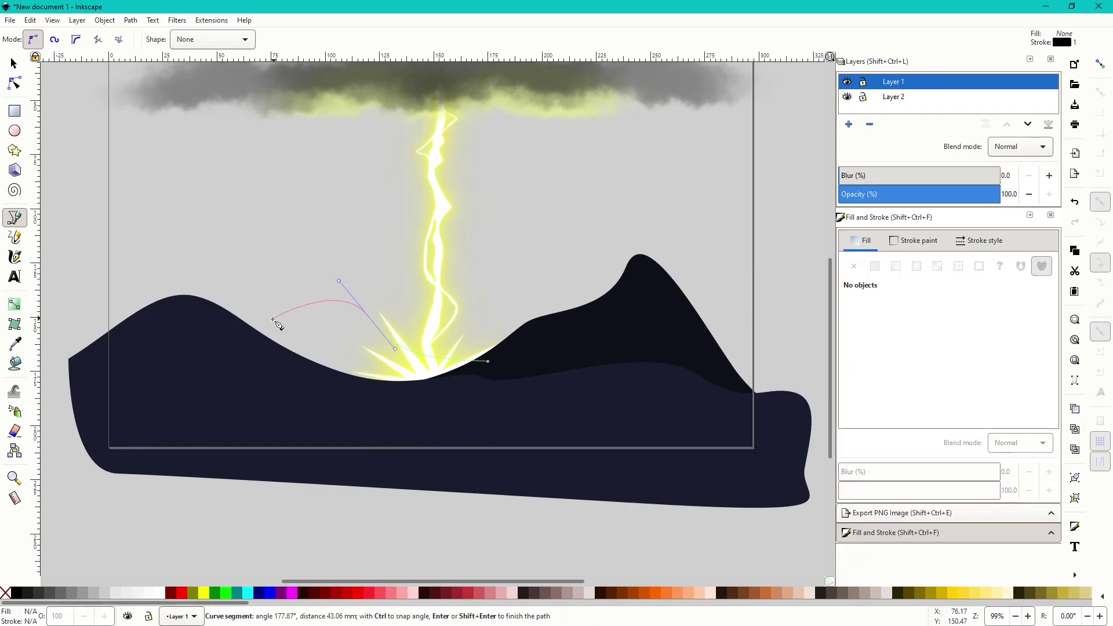
{"action": "left_click_drag", "start_coordinate": [250, 366], "coordinate": [232, 400]}
{"action": "left_click_drag", "start_coordinate": [383, 404], "coordinate": [458, 406]}
{"action": "left_click", "coordinate": [488, 361]}
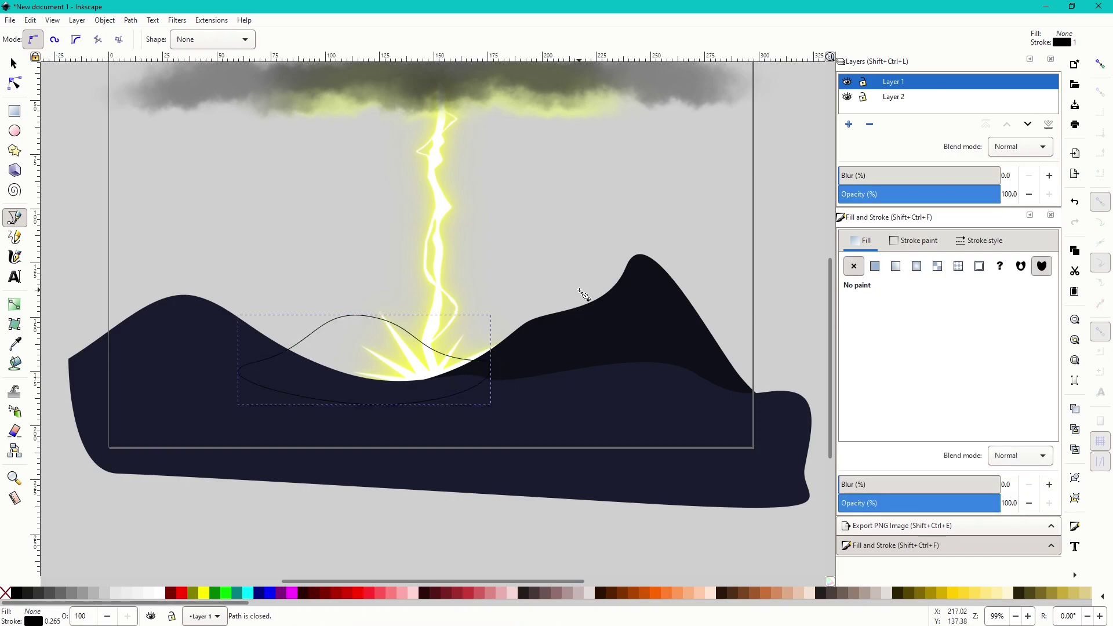
{"action": "left_click", "coordinate": [875, 266]}
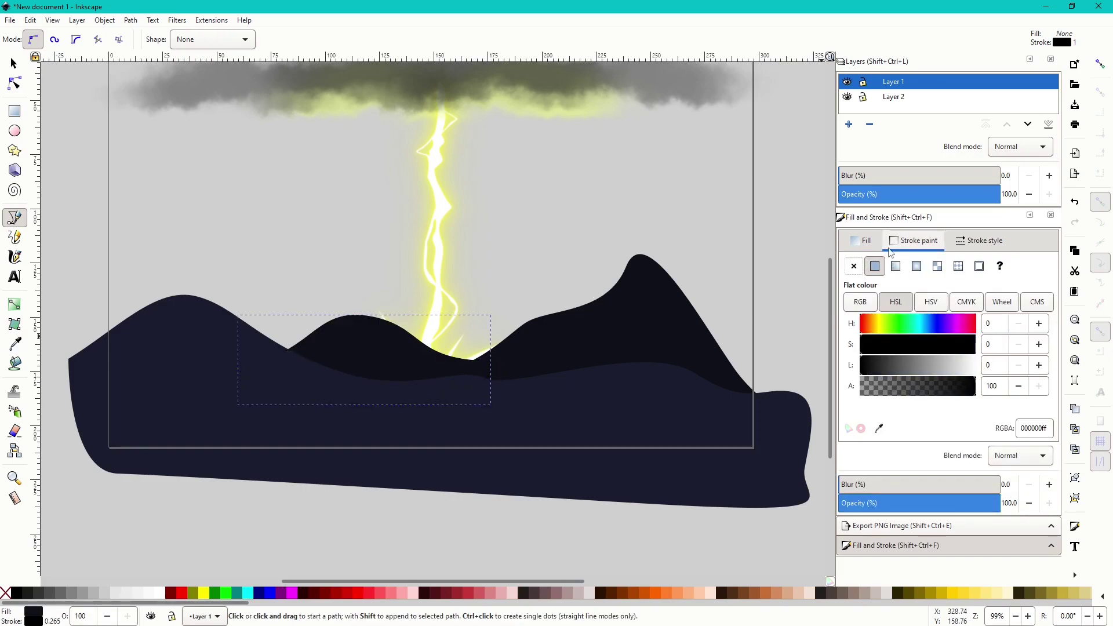
{"action": "left_click", "coordinate": [853, 266]}
{"action": "left_click", "coordinate": [875, 266]}
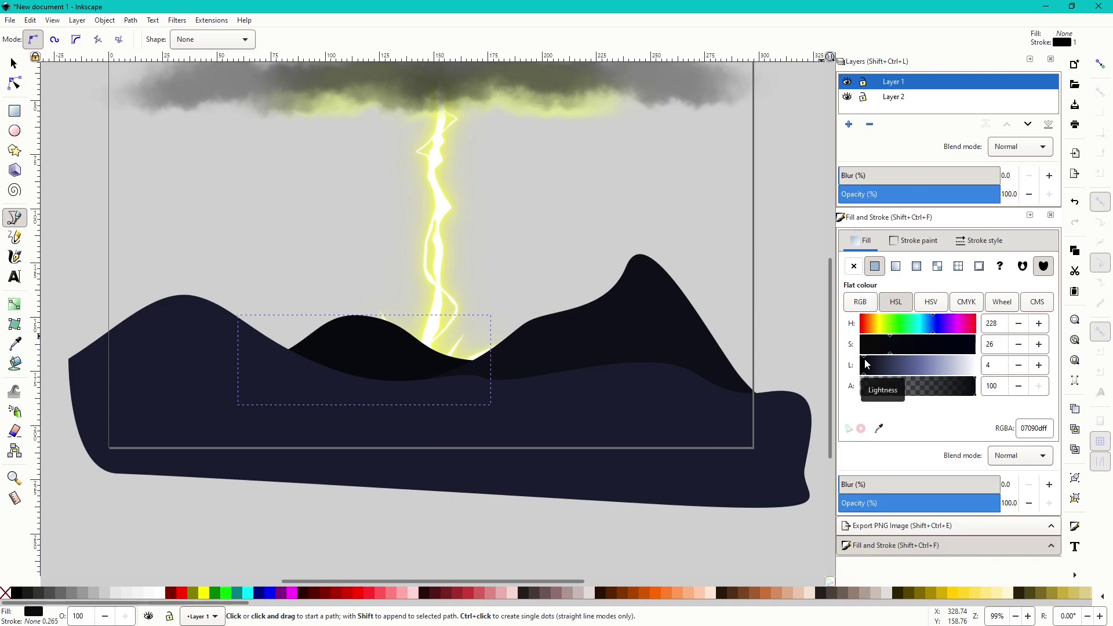
{"action": "scroll", "coordinate": [551, 296], "scroll_direction": "down", "scroll_amount": 1}
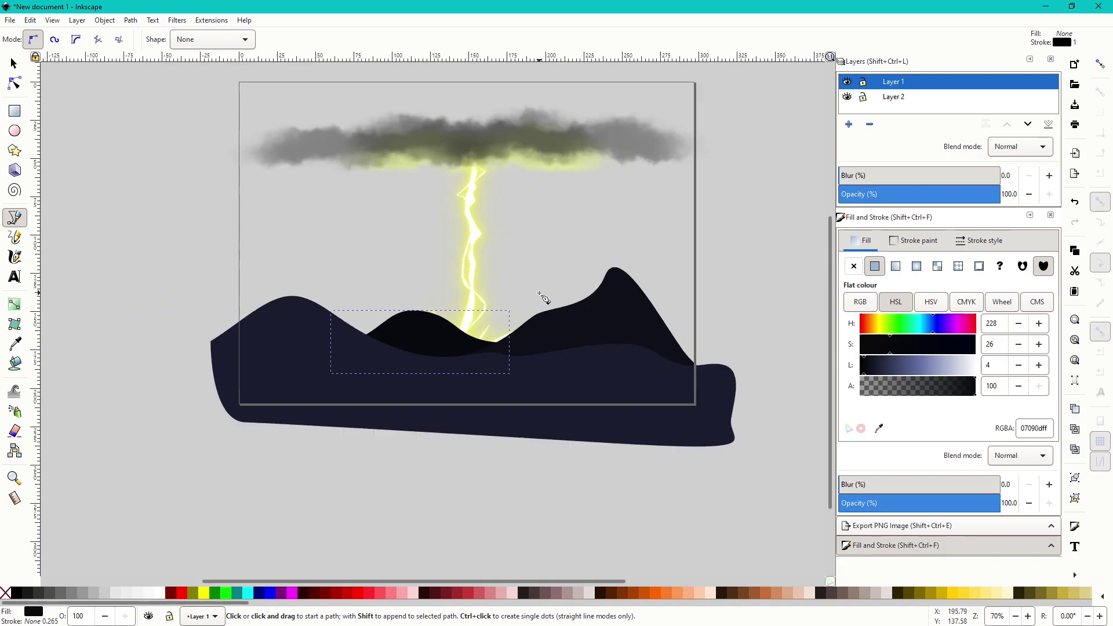
- Draw a small pine spire, give it the dark mountain colour, and shrink it onto the ridge
{"action": "scroll", "coordinate": [432, 229], "scroll_direction": "up", "scroll_amount": 1}
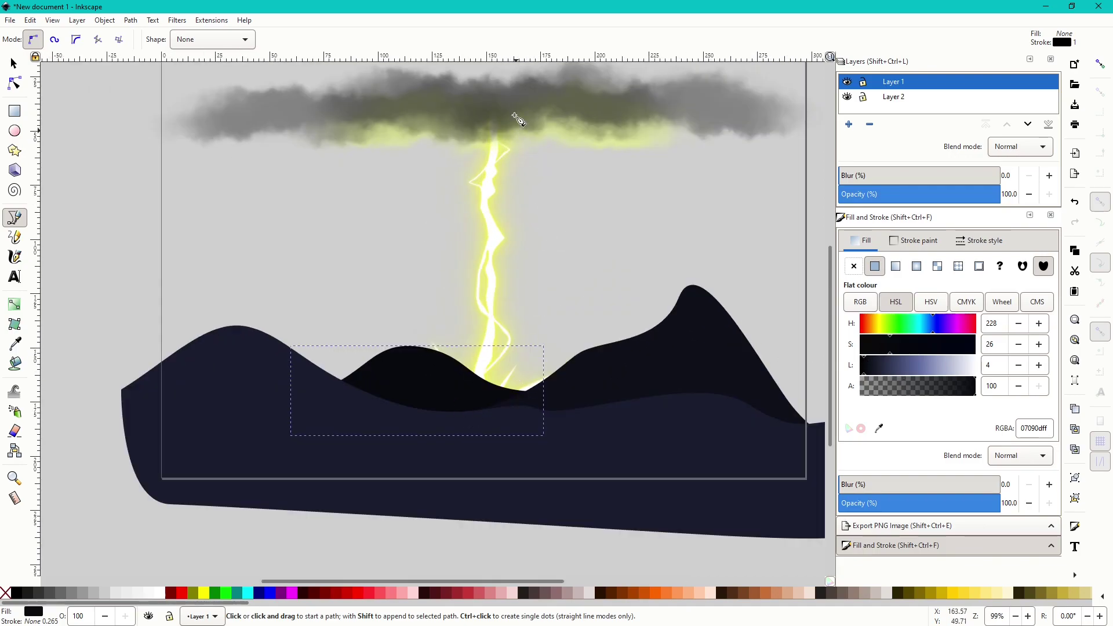
{"action": "scroll", "coordinate": [487, 397], "scroll_direction": "down", "scroll_amount": 1}
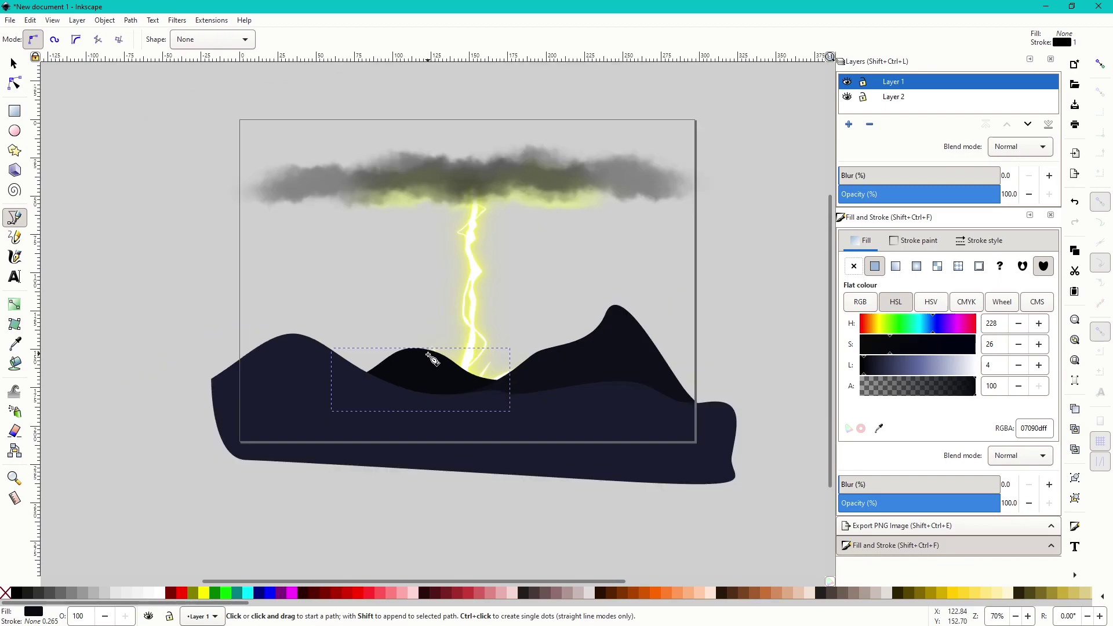
{"action": "scroll", "coordinate": [614, 322], "scroll_direction": "up", "scroll_amount": 4}
{"action": "scroll", "coordinate": [539, 355], "scroll_direction": "up", "scroll_amount": 1}
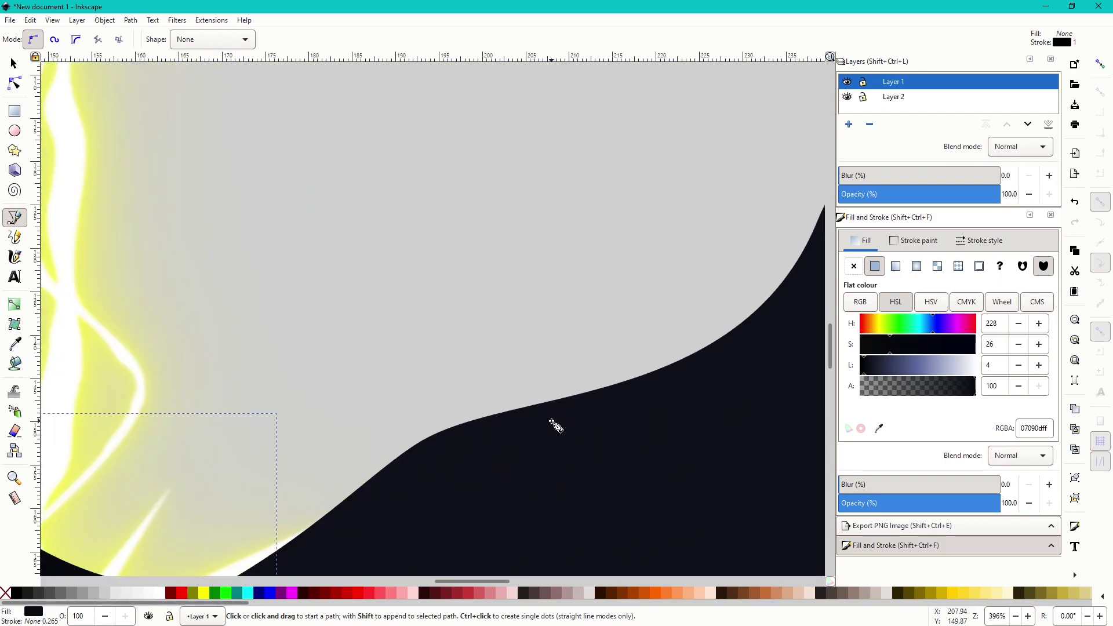
{"action": "left_click", "coordinate": [549, 422]}
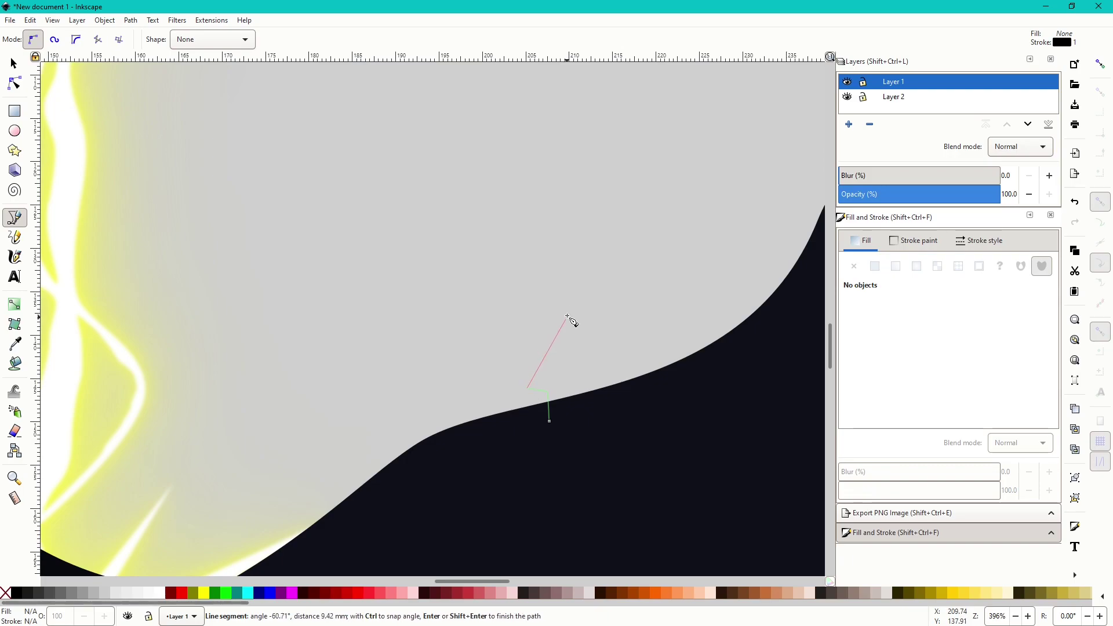
{"action": "key", "text": "Return"}
{"action": "key", "text": "s"}
{"action": "scroll", "coordinate": [561, 319], "scroll_direction": "down", "scroll_amount": 3}
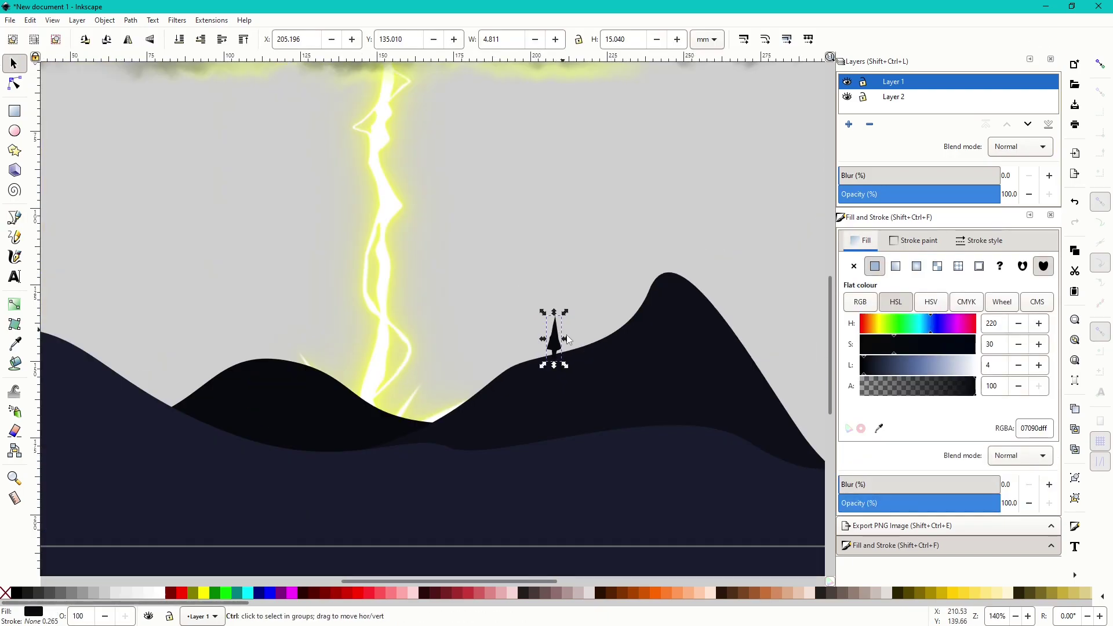
{"action": "left_click", "coordinate": [879, 428]}
{"action": "left_click", "coordinate": [683, 398]}
{"action": "scroll", "coordinate": [638, 359], "scroll_direction": "up", "scroll_amount": 1}
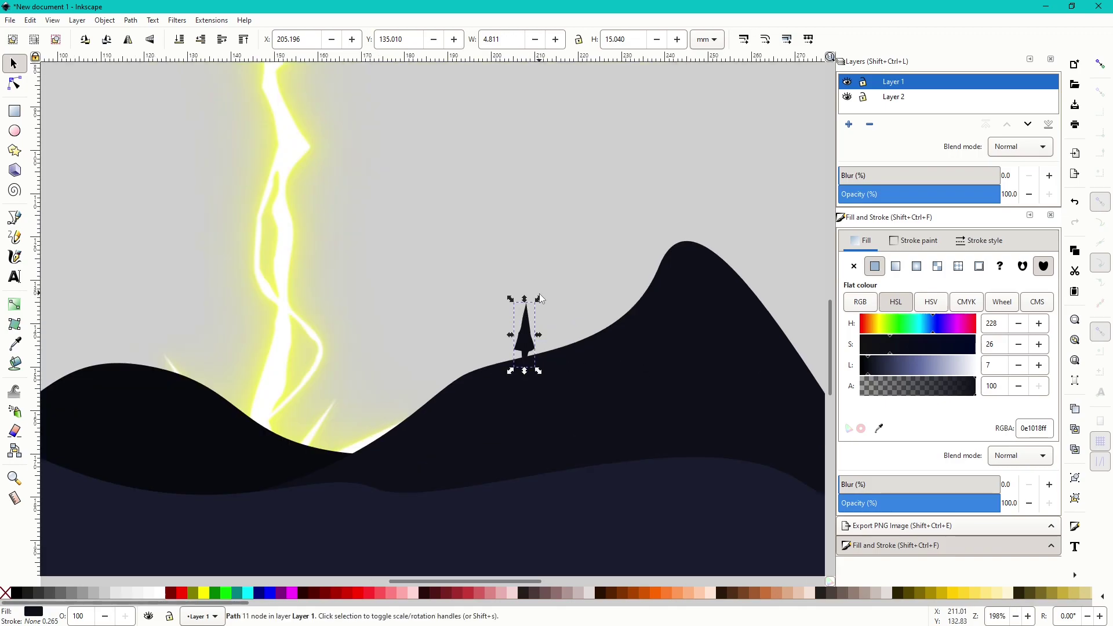
{"action": "left_click_drag", "start_coordinate": [540, 298], "coordinate": [536, 340]}
- Duplicate the spire tree and paste two more copies along the ridge
{"action": "scroll", "coordinate": [548, 353], "scroll_direction": "up", "scroll_amount": 1}
{"action": "key", "text": "ctrl+d"}
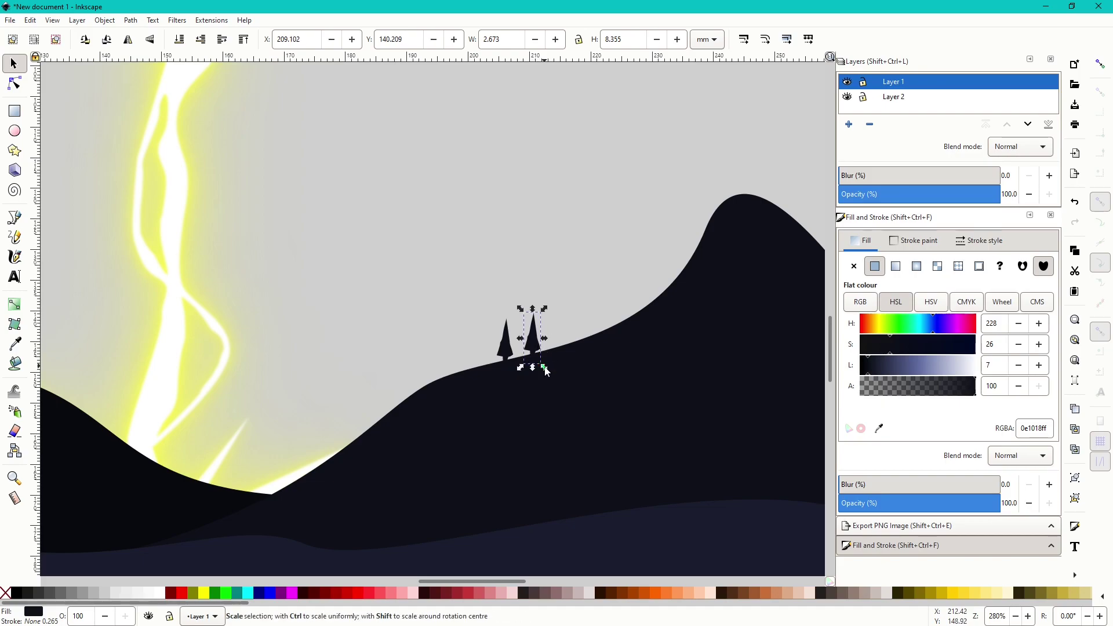
{"action": "key", "text": "ctrl+v"}
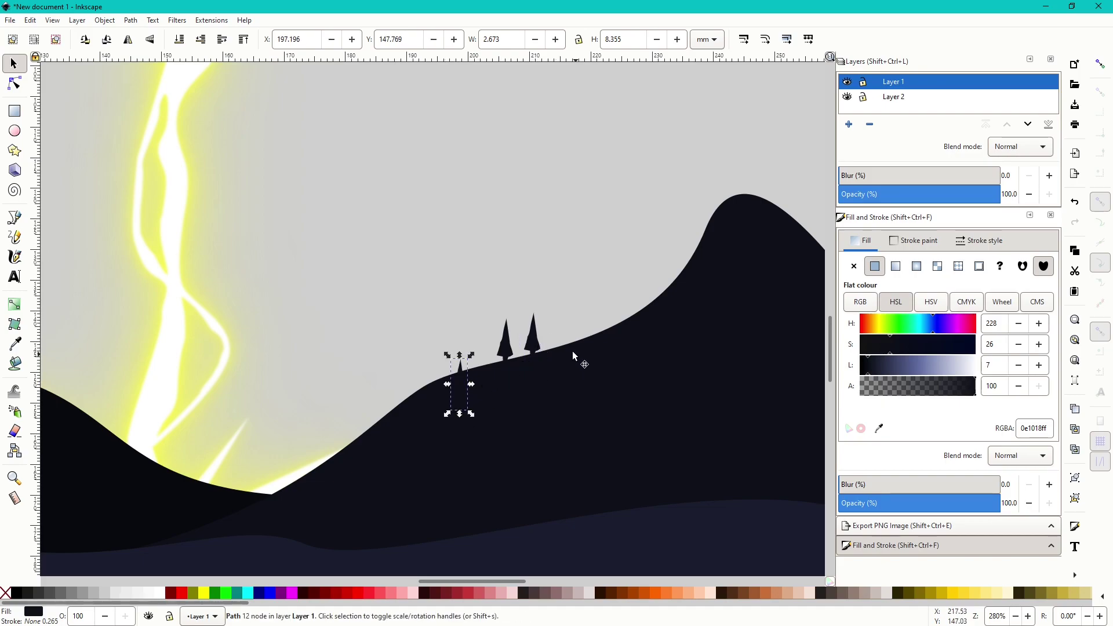
{"action": "key", "text": "ctrl+v"}
{"action": "key", "text": "ctrl+v"}
{"action": "scroll", "coordinate": [575, 339], "scroll_direction": "down", "scroll_amount": 2}
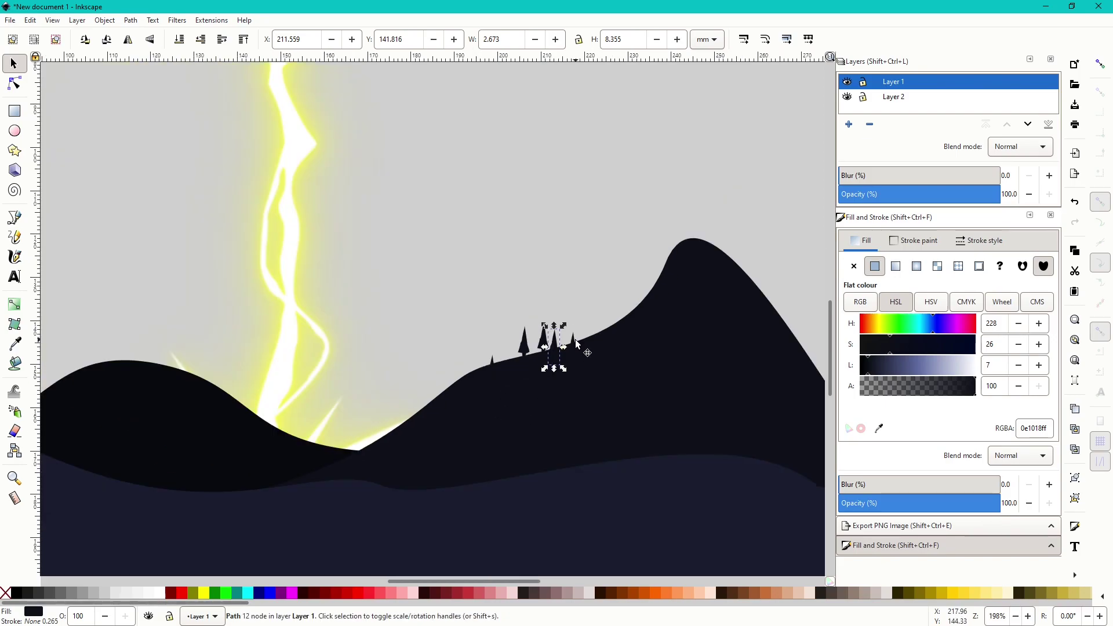
{"action": "scroll", "coordinate": [615, 333], "scroll_direction": "down", "scroll_amount": 1}
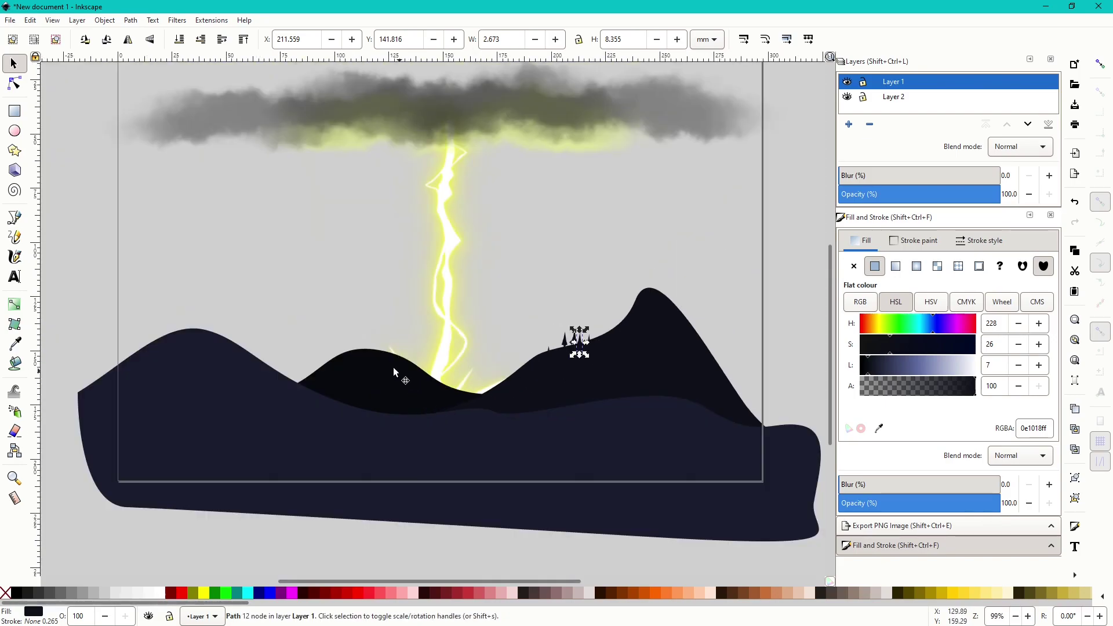
{"action": "scroll", "coordinate": [393, 367], "scroll_direction": "up", "scroll_amount": 3}
- Delete the oversized spire copy, move a spire onto the left hilltop, and paste two more
{"action": "left_click", "coordinate": [291, 288]}
{"action": "scroll", "coordinate": [291, 289], "scroll_direction": "up", "scroll_amount": 2}
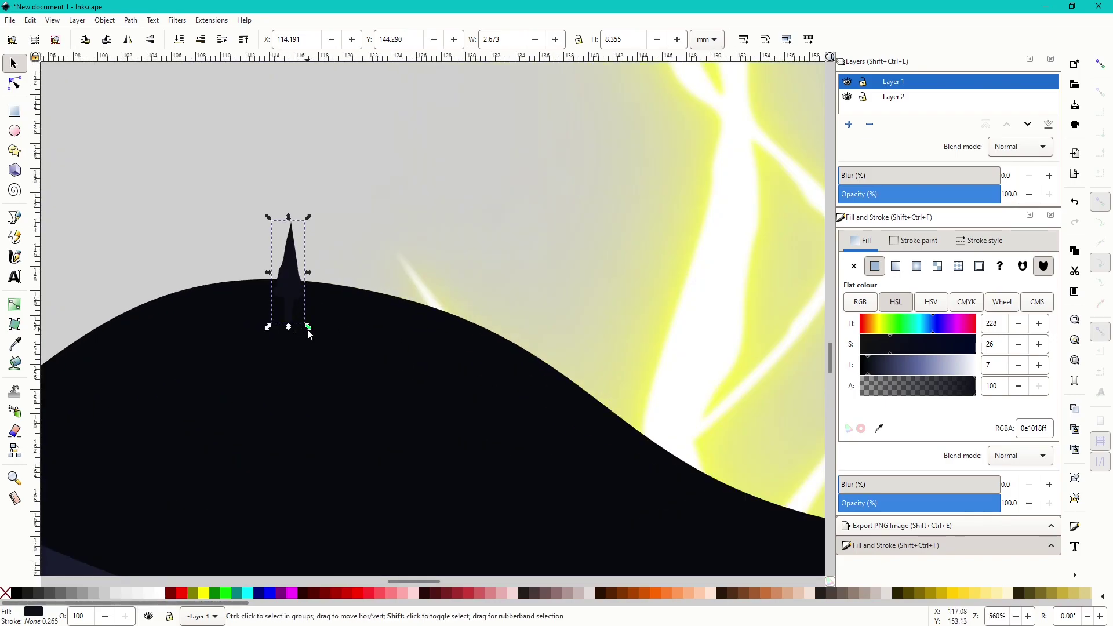
{"action": "key", "text": "Delete"}
{"action": "left_click", "coordinate": [304, 328]}
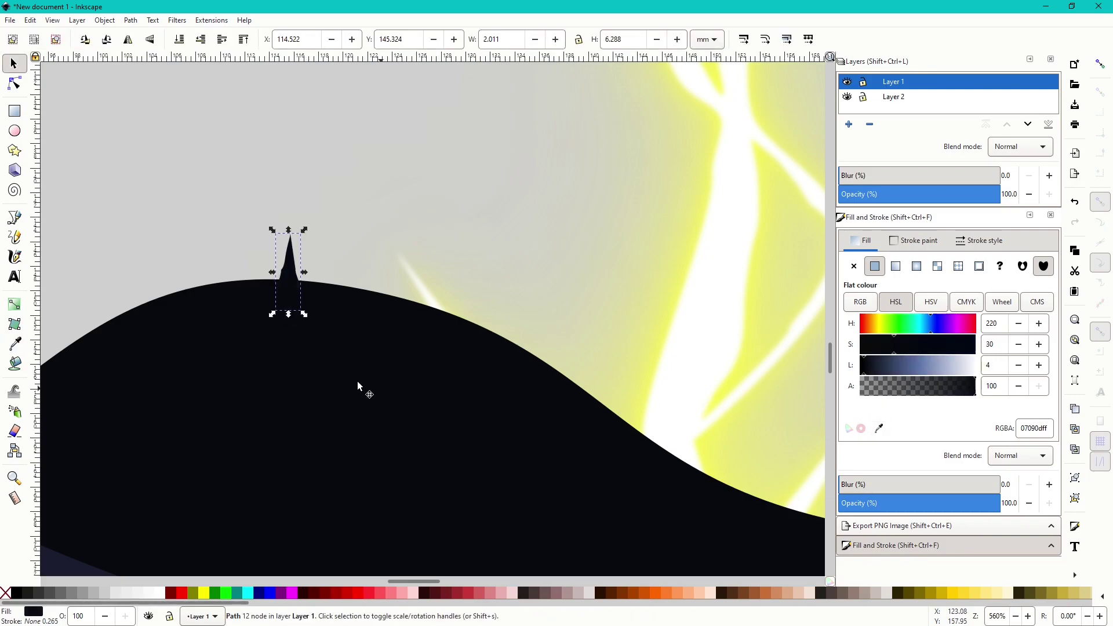
{"action": "mouse_move", "coordinate": [291, 273]}
{"action": "left_mouse_down"}
{"action": "mouse_move", "coordinate": [295, 246]}
{"action": "mouse_move", "coordinate": [296, 256]}
{"action": "left_mouse_up"}
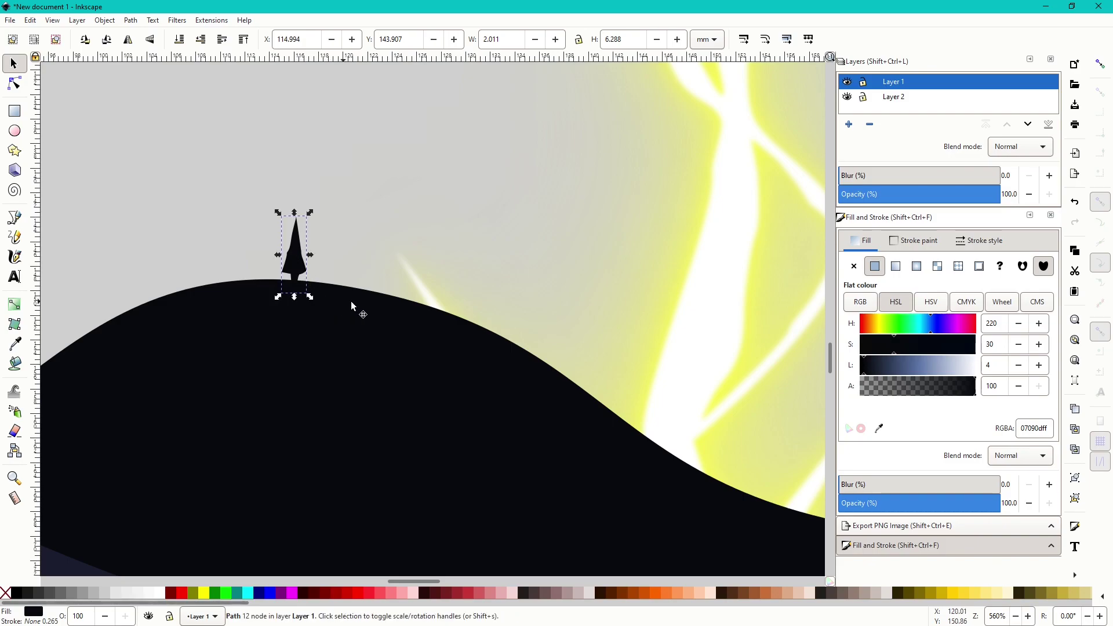
{"action": "key", "text": "ctrl+v"}
{"action": "key", "text": "ctrl+v"}
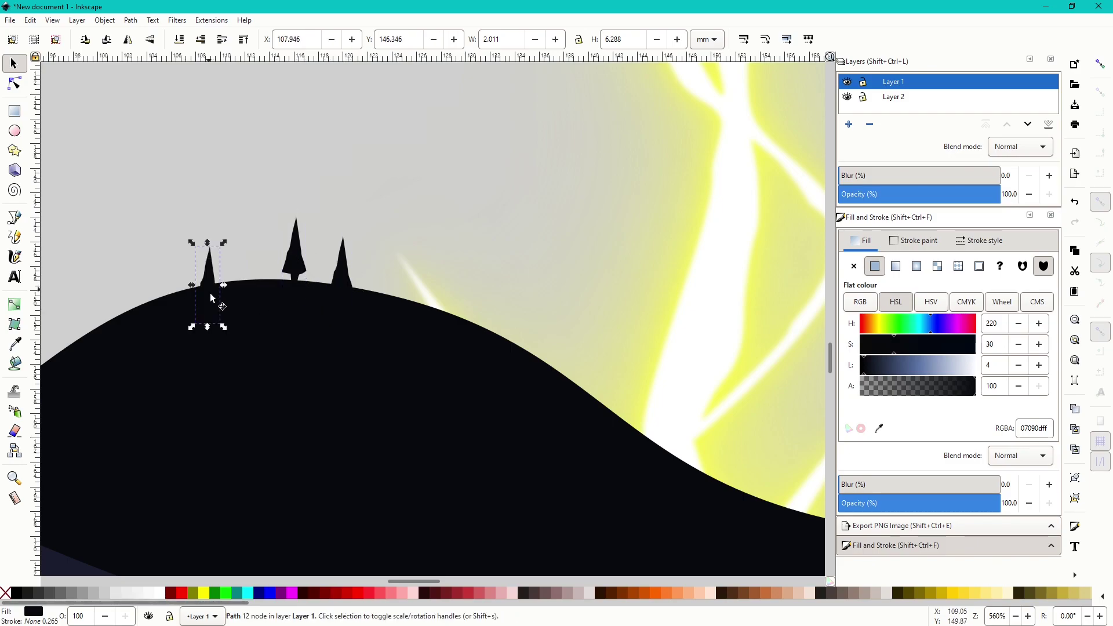
{"action": "key", "text": "ctrl+v"}
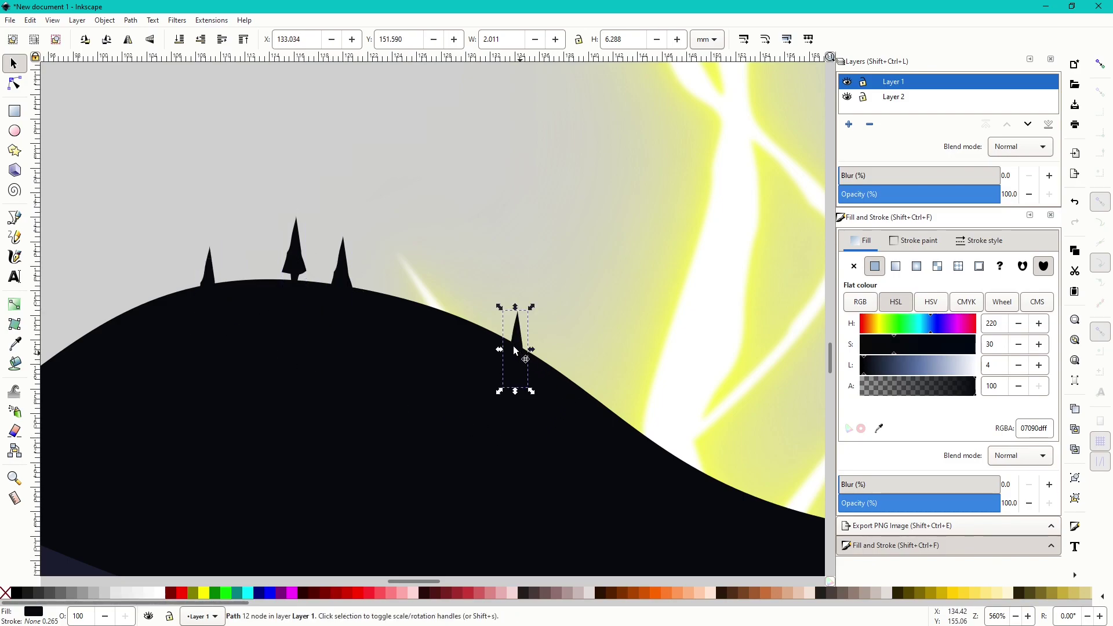
{"action": "scroll", "coordinate": [415, 302], "scroll_direction": "down", "scroll_amount": 4}
{"action": "scroll", "coordinate": [308, 313], "scroll_direction": "down", "scroll_amount": 1}
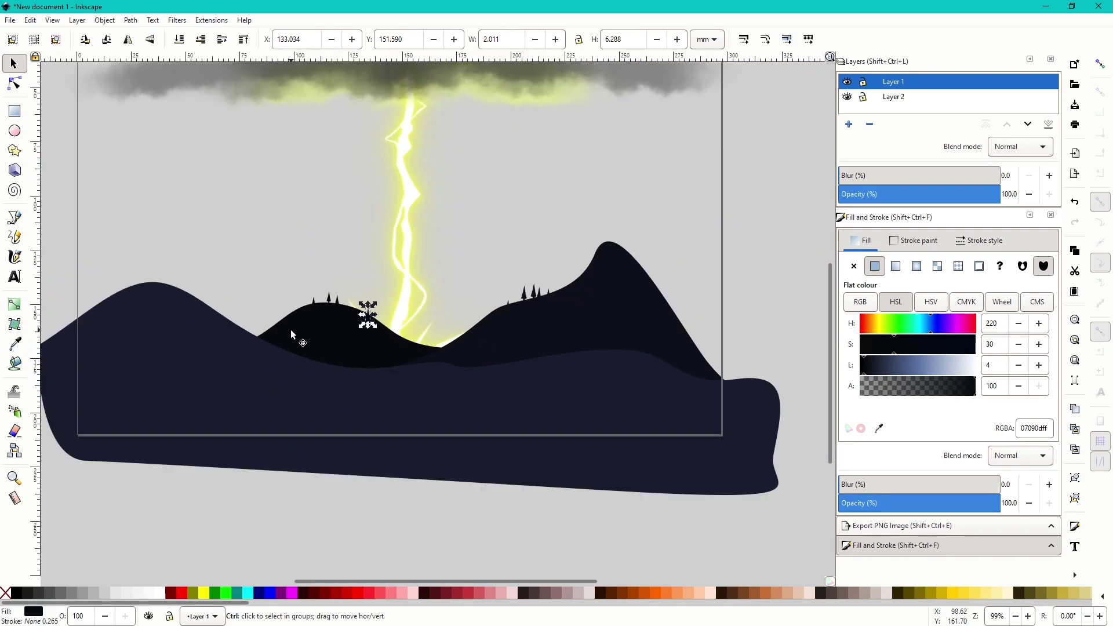
- Rubber-band select all the navy mountain paths and add a slight blur, then deselect
{"action": "scroll", "coordinate": [291, 329], "scroll_direction": "down", "scroll_amount": 1}
{"action": "key", "text": "Escape"}
{"action": "scroll", "coordinate": [336, 334], "scroll_direction": "up", "scroll_amount": 1}
{"action": "scroll", "coordinate": [547, 296], "scroll_direction": "down", "scroll_amount": 2}
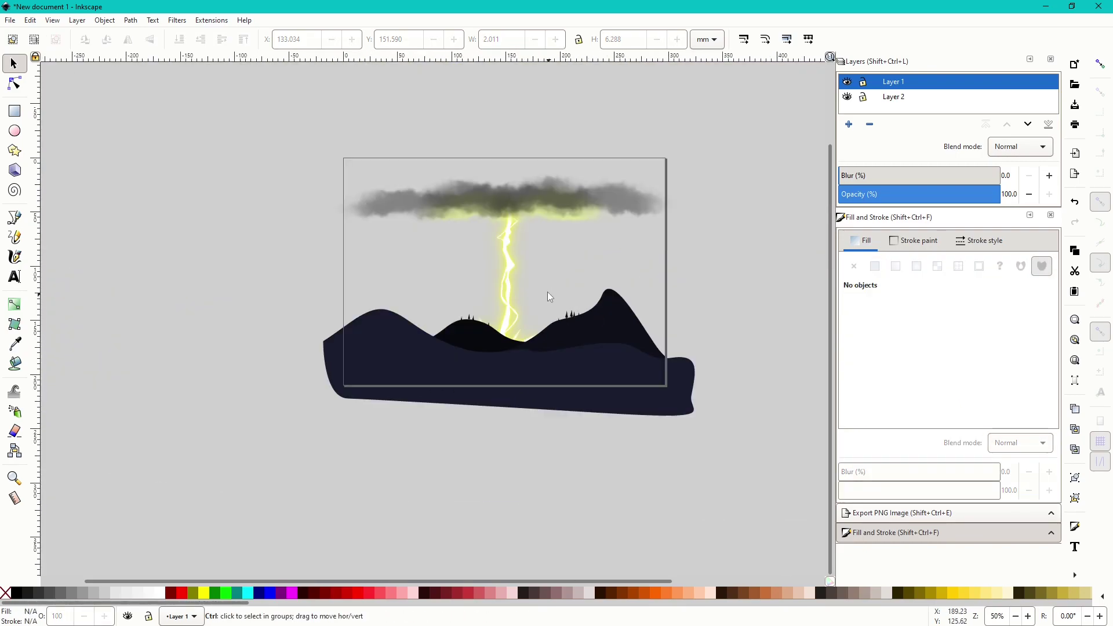
{"action": "scroll", "coordinate": [402, 376], "scroll_direction": "down", "scroll_amount": 1}
{"action": "scroll", "coordinate": [527, 313], "scroll_direction": "up", "scroll_amount": 1}
{"action": "left_click_drag", "start_coordinate": [659, 301], "coordinate": [226, 475]}
{"action": "scroll", "coordinate": [388, 382], "scroll_direction": "up", "scroll_amount": 1}
{"action": "left_click", "coordinate": [847, 486]}
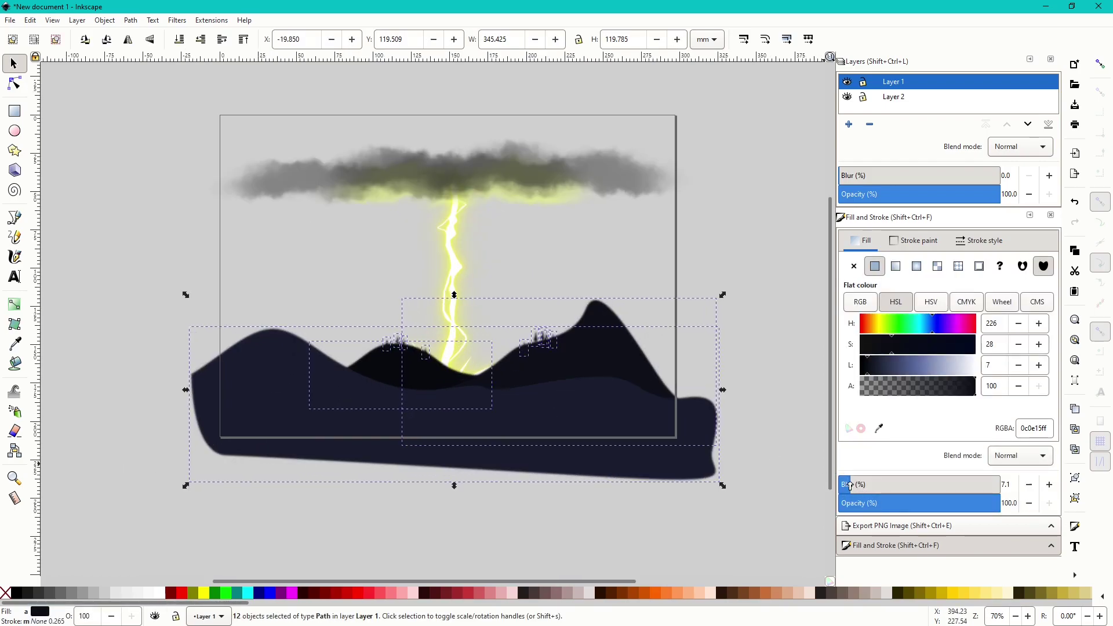
{"action": "left_click", "coordinate": [718, 539]}
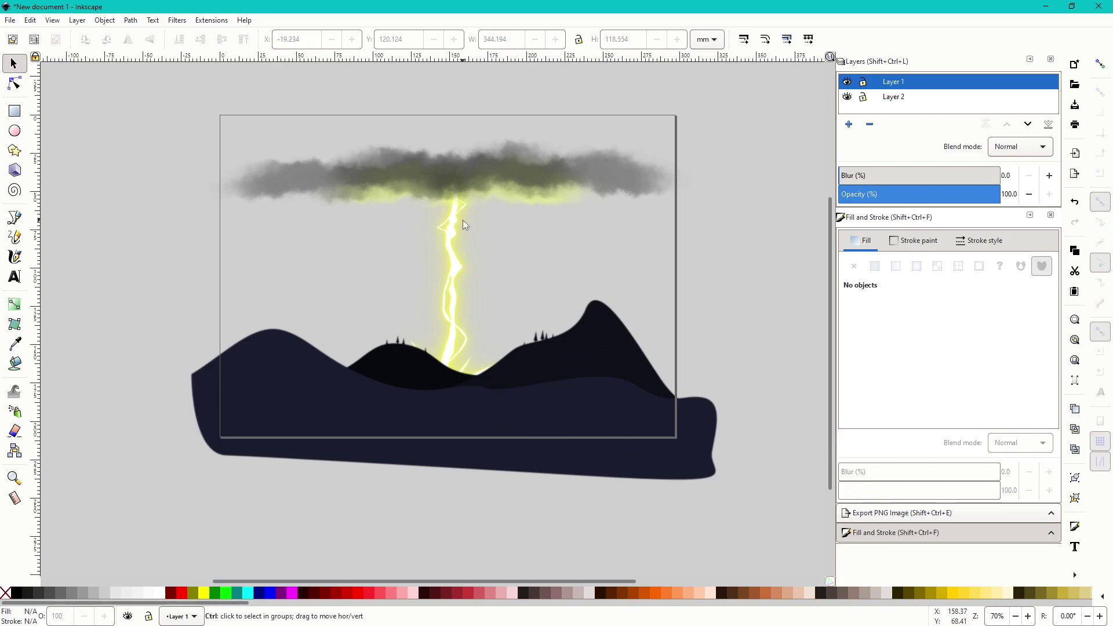
{"action": "scroll", "coordinate": [440, 263], "scroll_direction": "down", "scroll_amount": 1}
{"action": "scroll", "coordinate": [492, 332], "scroll_direction": "up", "scroll_amount": 2}
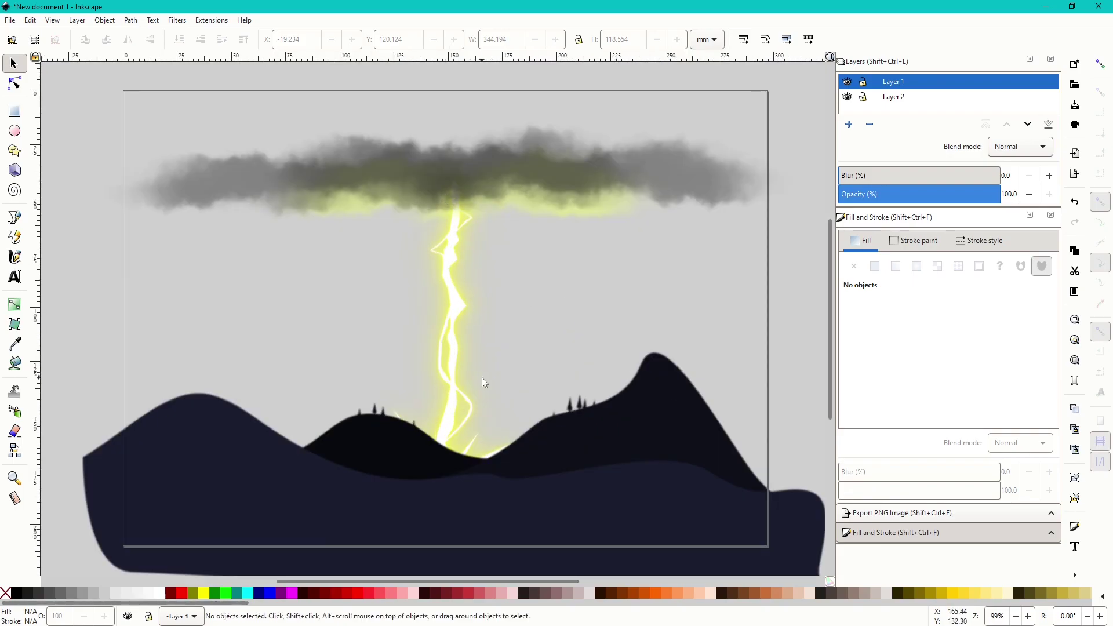
{"action": "scroll", "coordinate": [471, 255], "scroll_direction": "down", "scroll_amount": 2}
{"action": "scroll", "coordinate": [472, 241], "scroll_direction": "up", "scroll_amount": 2}
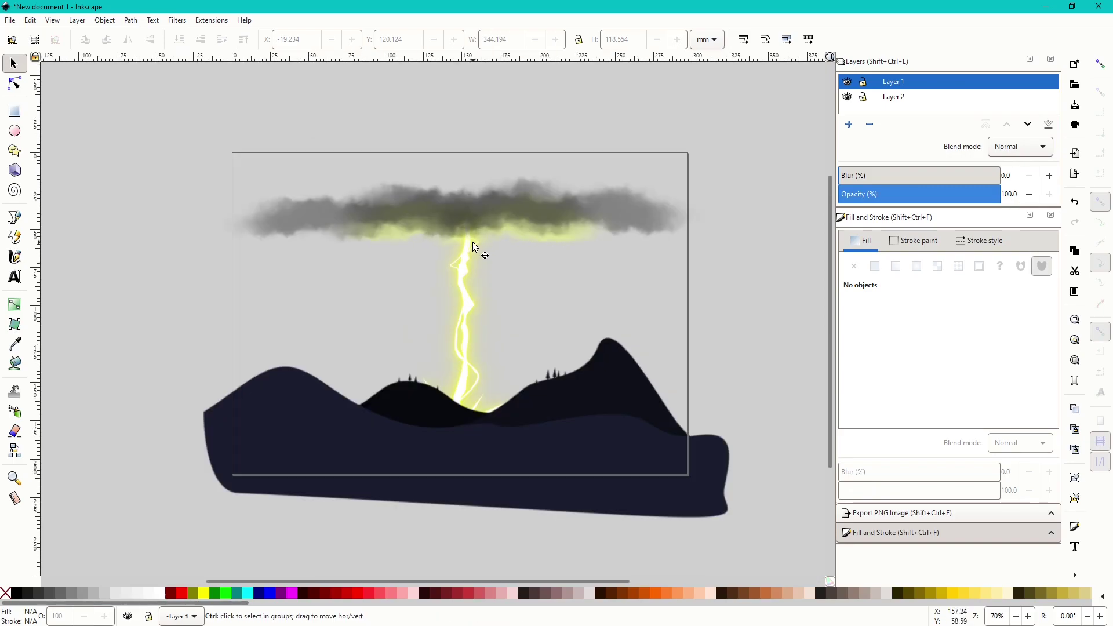
- On Layer 2, draw a page-covering rectangle, lower it to the bottom, and tint it slate blue
{"action": "left_click", "coordinate": [926, 100]}
{"action": "scroll", "coordinate": [317, 238], "scroll_direction": "down", "scroll_amount": 1}
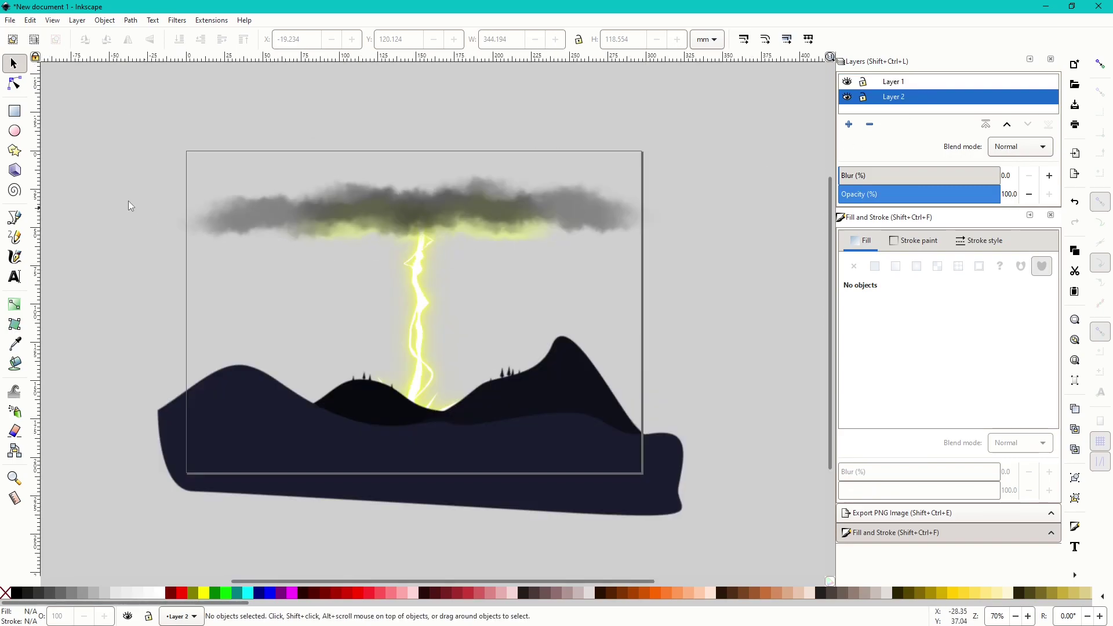
{"action": "left_click", "coordinate": [15, 110]}
{"action": "mouse_move", "coordinate": [160, 119]}
{"action": "left_mouse_down"}
{"action": "mouse_move", "coordinate": [579, 489]}
{"action": "mouse_move", "coordinate": [699, 500]}
{"action": "left_mouse_up"}
{"action": "key", "text": "End"}
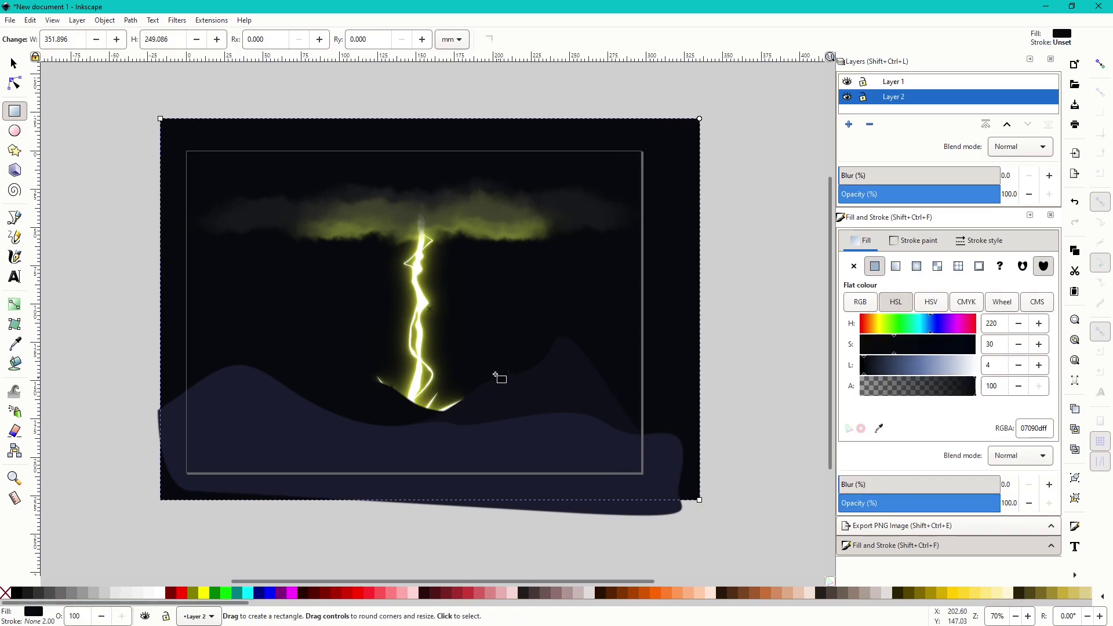
{"action": "scroll", "coordinate": [350, 330], "scroll_direction": "up", "scroll_amount": 1}
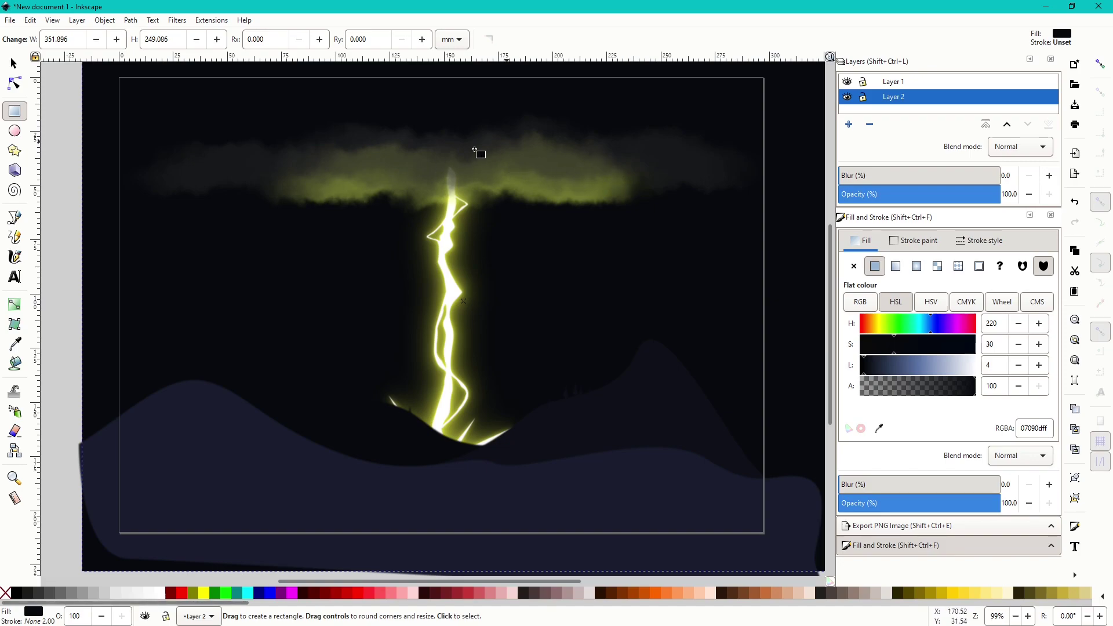
{"action": "scroll", "coordinate": [636, 273], "scroll_direction": "down", "scroll_amount": 1}
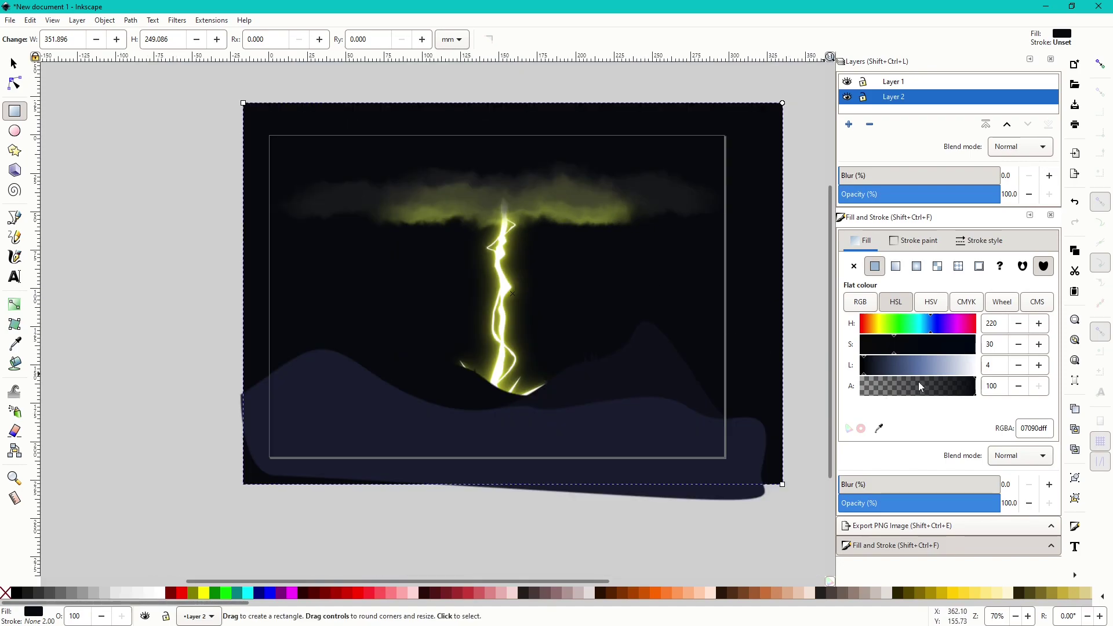
{"action": "left_click_drag", "start_coordinate": [910, 366], "coordinate": [900, 366]}
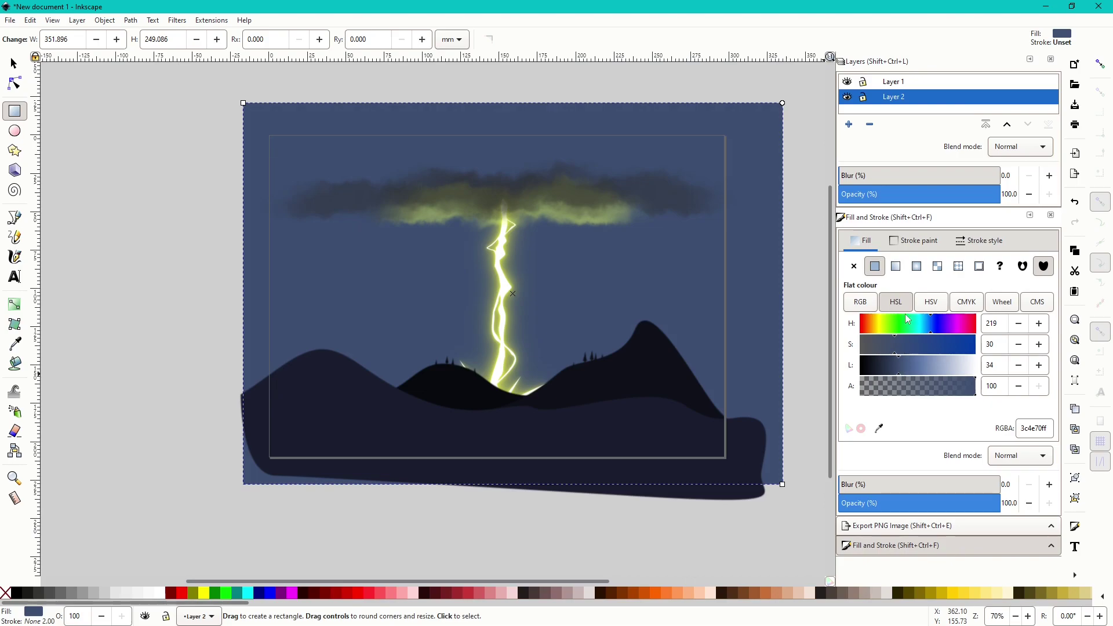
- Make the fill a vertical linear gradient from deep navy (0d1b3aff) at top to crimson (ac0000ff) below
{"action": "left_click", "coordinate": [895, 266]}
{"action": "scroll", "coordinate": [522, 300], "scroll_direction": "down", "scroll_amount": 1}
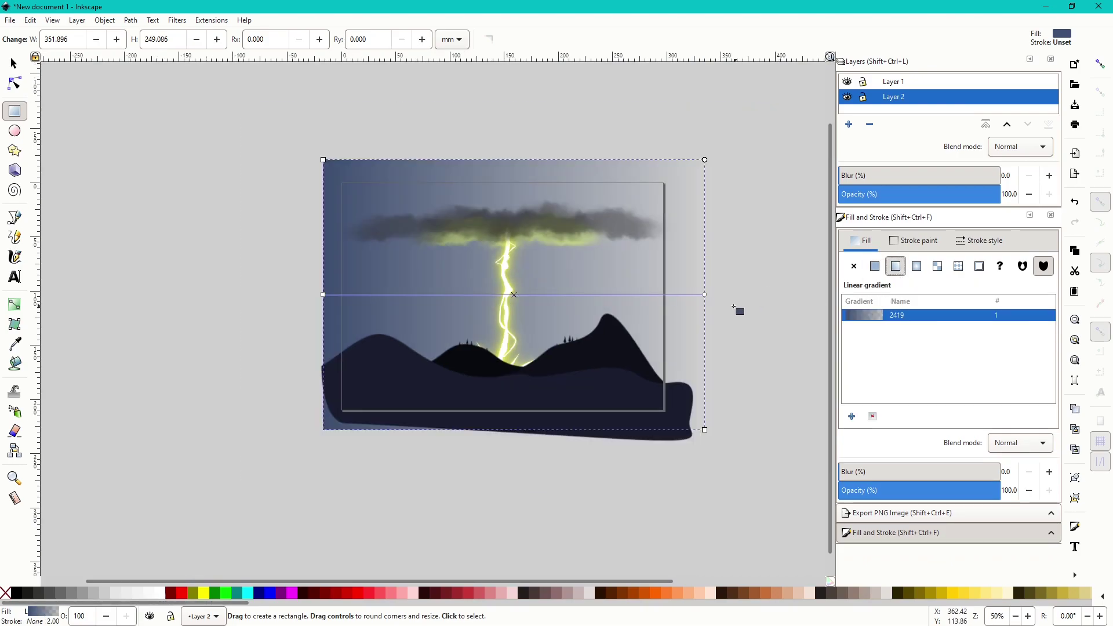
{"action": "left_click", "coordinate": [705, 294]}
{"action": "left_click_drag", "start_coordinate": [916, 387], "coordinate": [996, 390]}
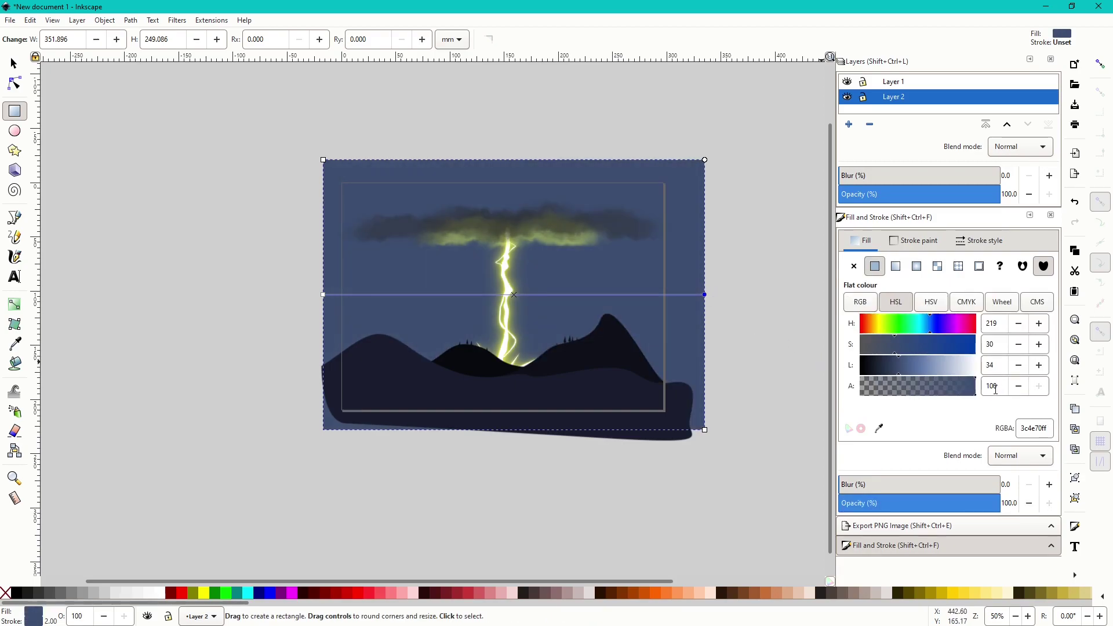
{"action": "left_click_drag", "start_coordinate": [891, 330], "coordinate": [865, 326]}
{"action": "left_click_drag", "start_coordinate": [948, 350], "coordinate": [977, 348]}
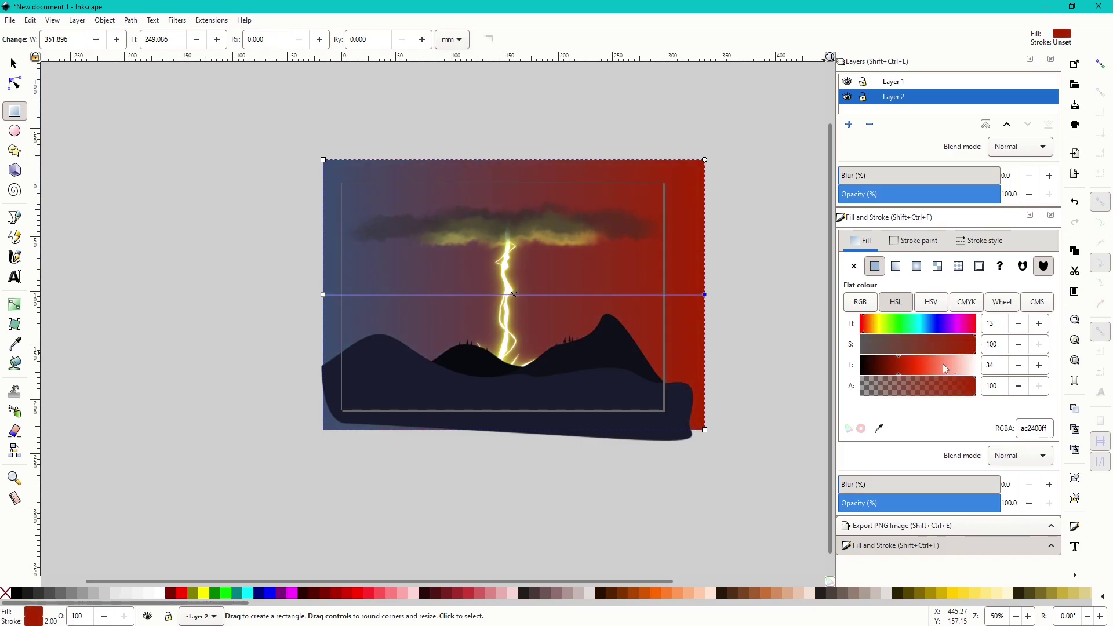
{"action": "left_click_drag", "start_coordinate": [866, 328], "coordinate": [859, 328]}
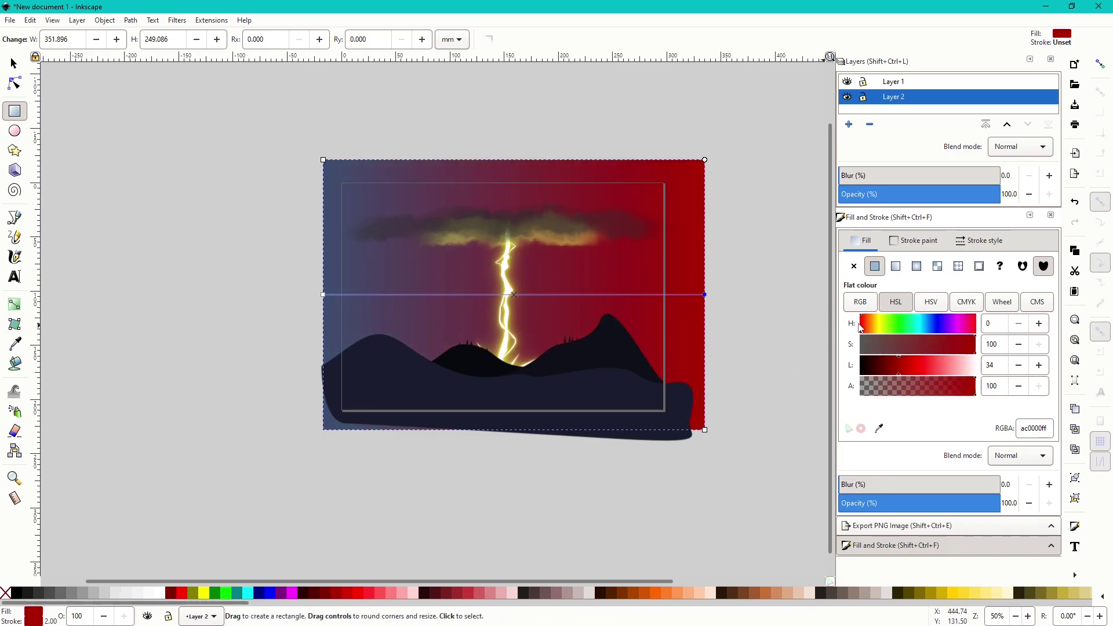
{"action": "left_click_drag", "start_coordinate": [704, 294], "coordinate": [503, 399]}
{"action": "left_click_drag", "start_coordinate": [323, 294], "coordinate": [503, 189]}
{"action": "left_click_drag", "start_coordinate": [883, 370], "coordinate": [935, 350]}
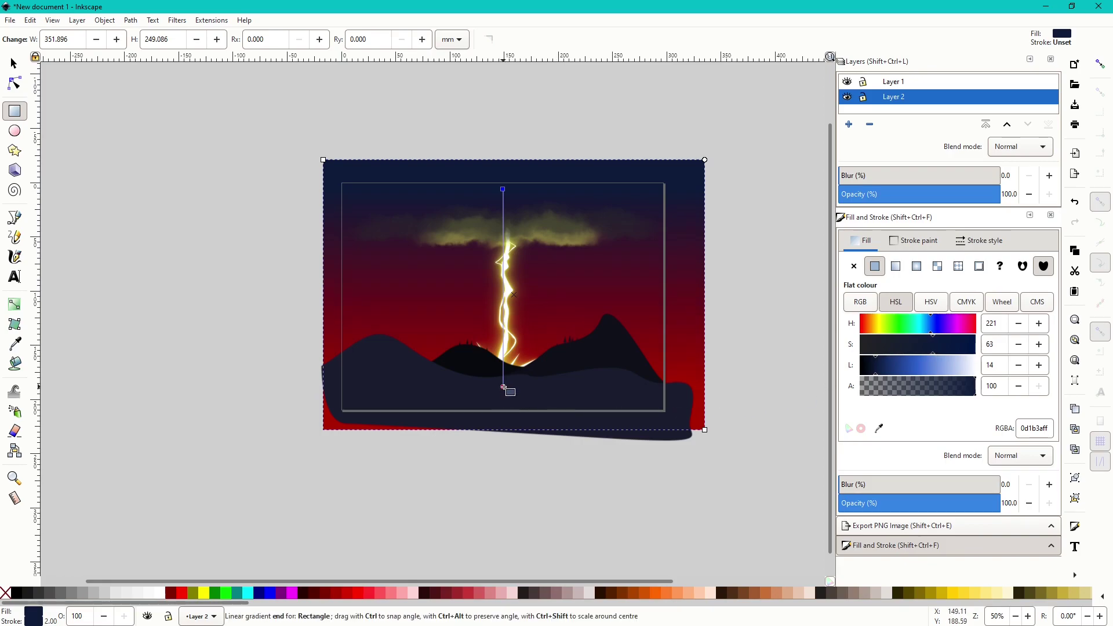
{"action": "left_click_drag", "start_coordinate": [503, 387], "coordinate": [502, 390]}
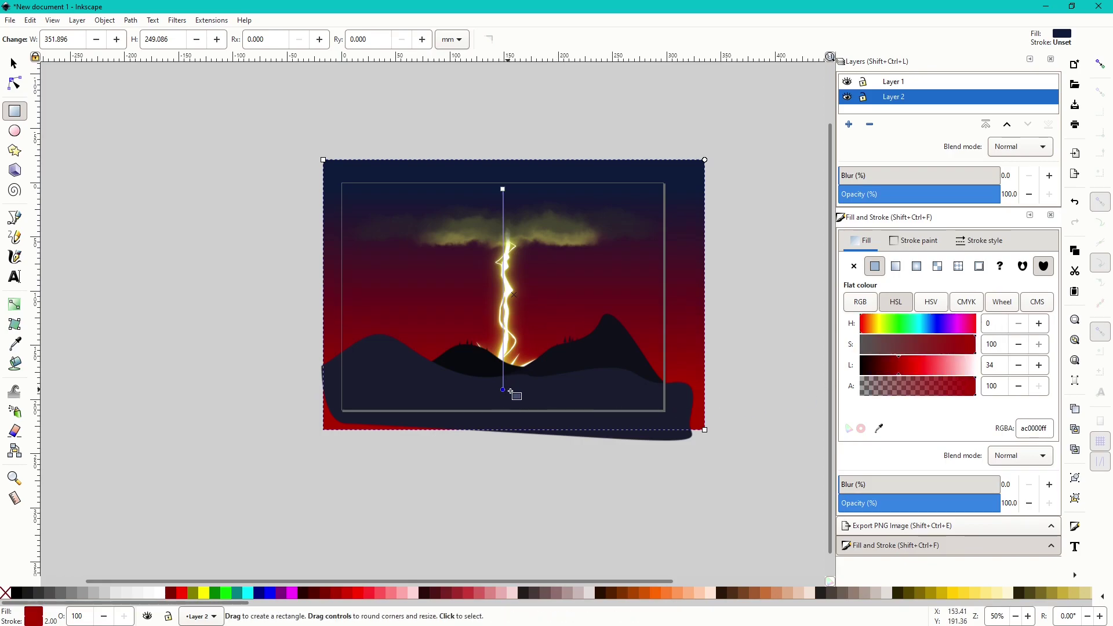
{"action": "left_click", "coordinate": [501, 182]}
- Drag the blurred grey cloud across the sky on both sides and fade it to 2c2c2c51
{"action": "key", "text": "s"}
{"action": "key", "text": "Escape"}
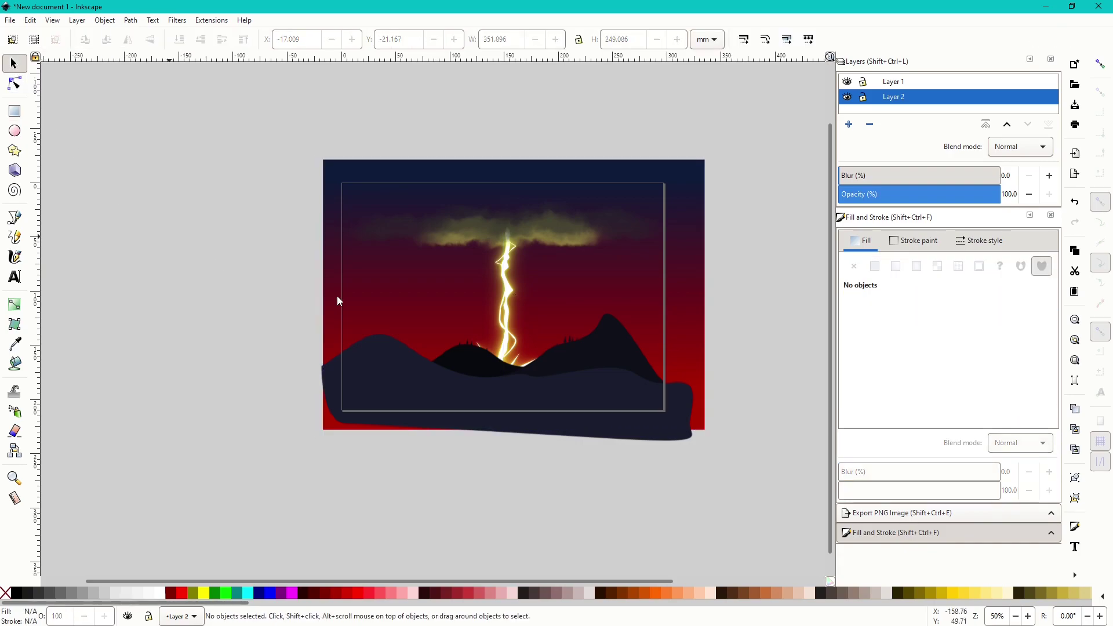
{"action": "scroll", "coordinate": [514, 249], "scroll_direction": "up", "scroll_amount": 1}
{"action": "left_click", "coordinate": [348, 219]}
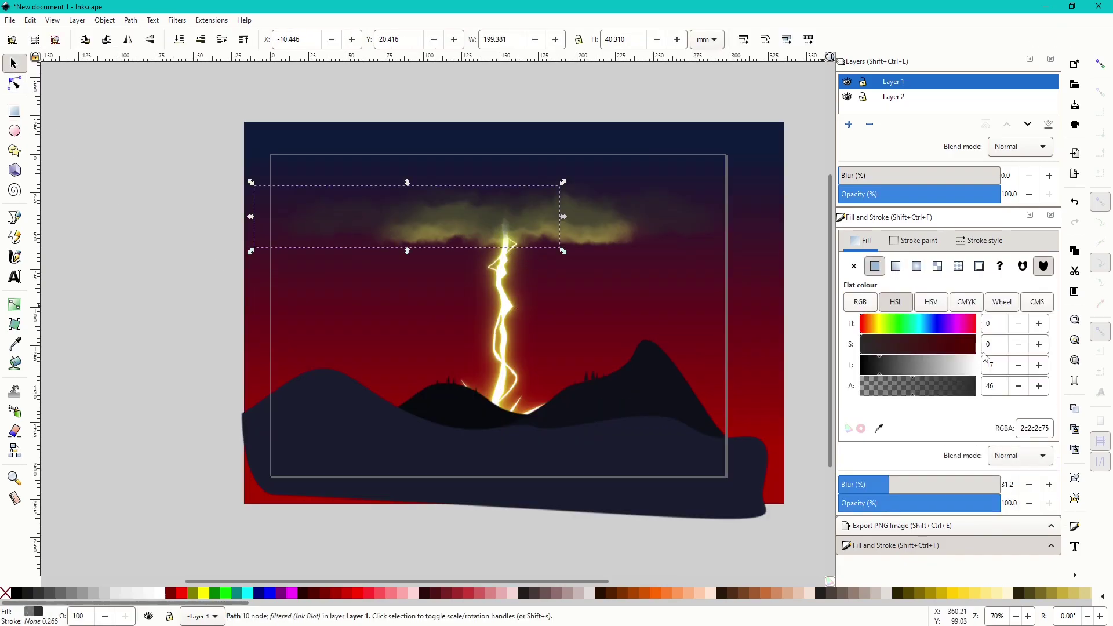
{"action": "left_click_drag", "start_coordinate": [311, 218], "coordinate": [209, 228]}
{"action": "left_click_drag", "start_coordinate": [928, 393], "coordinate": [950, 397]}
{"action": "left_click_drag", "start_coordinate": [326, 240], "coordinate": [248, 171]}
{"action": "left_click_drag", "start_coordinate": [327, 165], "coordinate": [594, 214]}
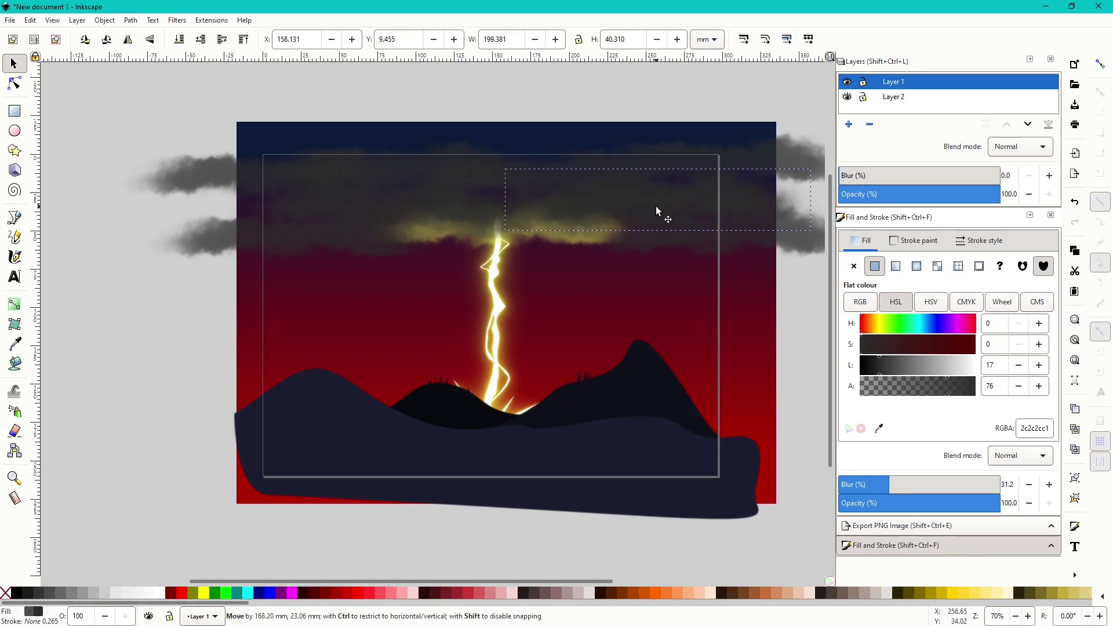
{"action": "left_click_drag", "start_coordinate": [902, 398], "coordinate": [897, 398]}
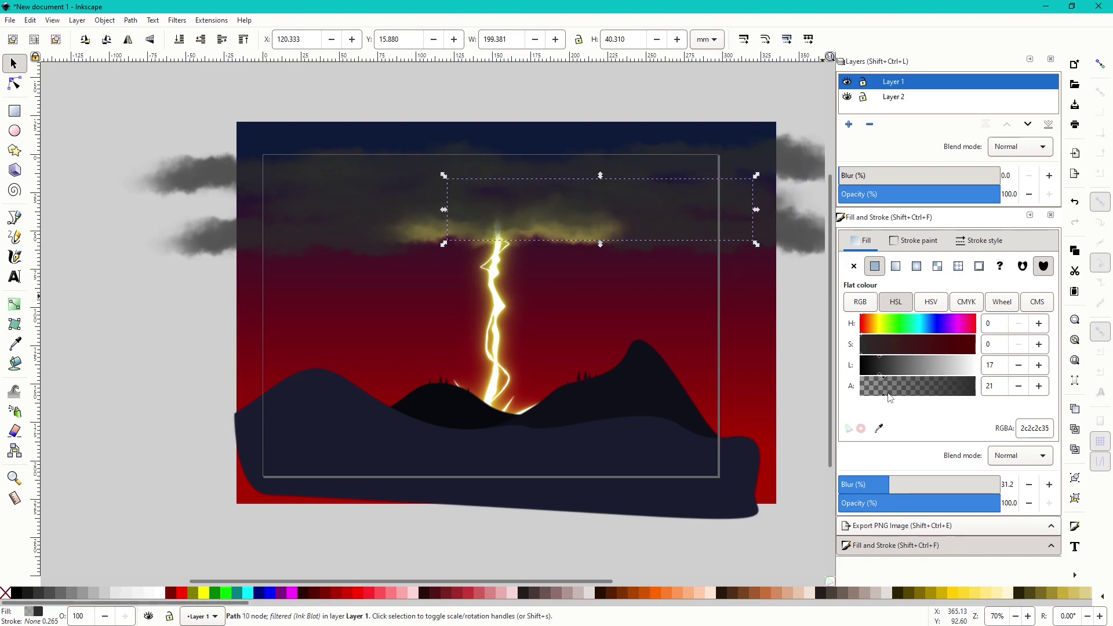
{"action": "left_click_drag", "start_coordinate": [599, 212], "coordinate": [45, 179]}
- Darken the smaller cloud copy to 2c2c2cd3 and position it directly over the bolt's glowing top
{"action": "key", "text": "minus"}
{"action": "key", "text": "minus"}
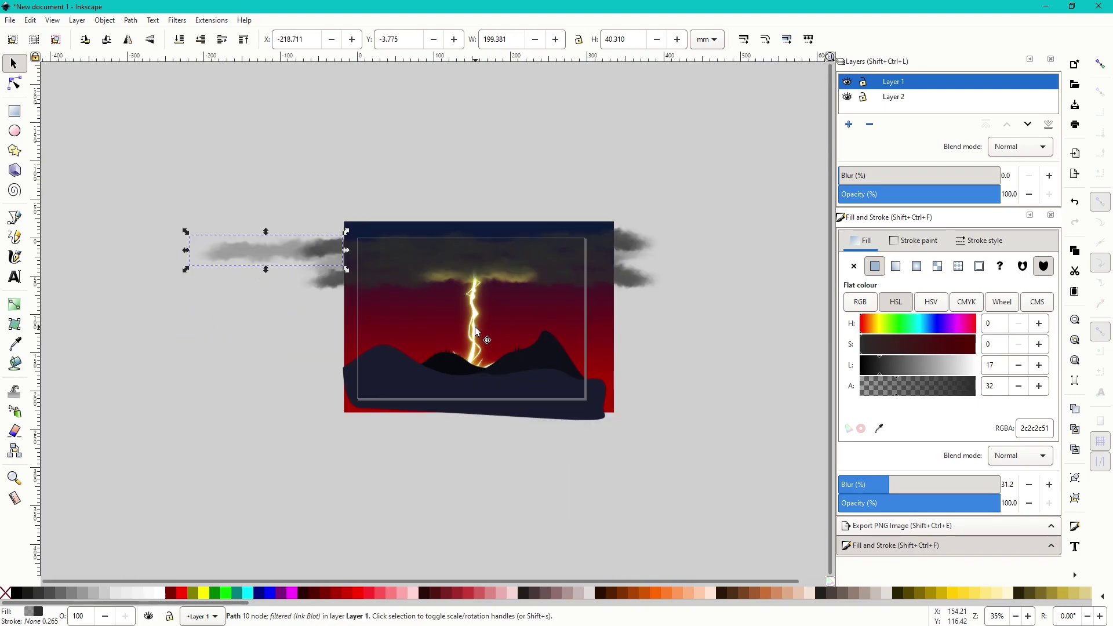
{"action": "key", "text": "Escape"}
{"action": "key", "text": "plus"}
{"action": "key", "text": "plus"}
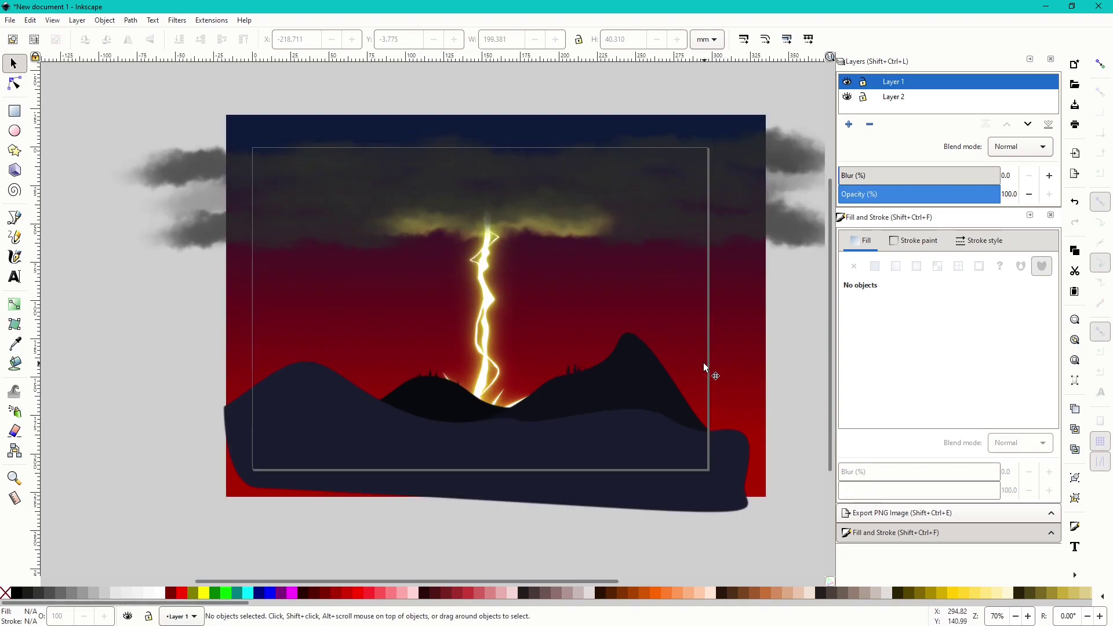
{"action": "key", "text": "plus"}
{"action": "key", "text": "plus"}
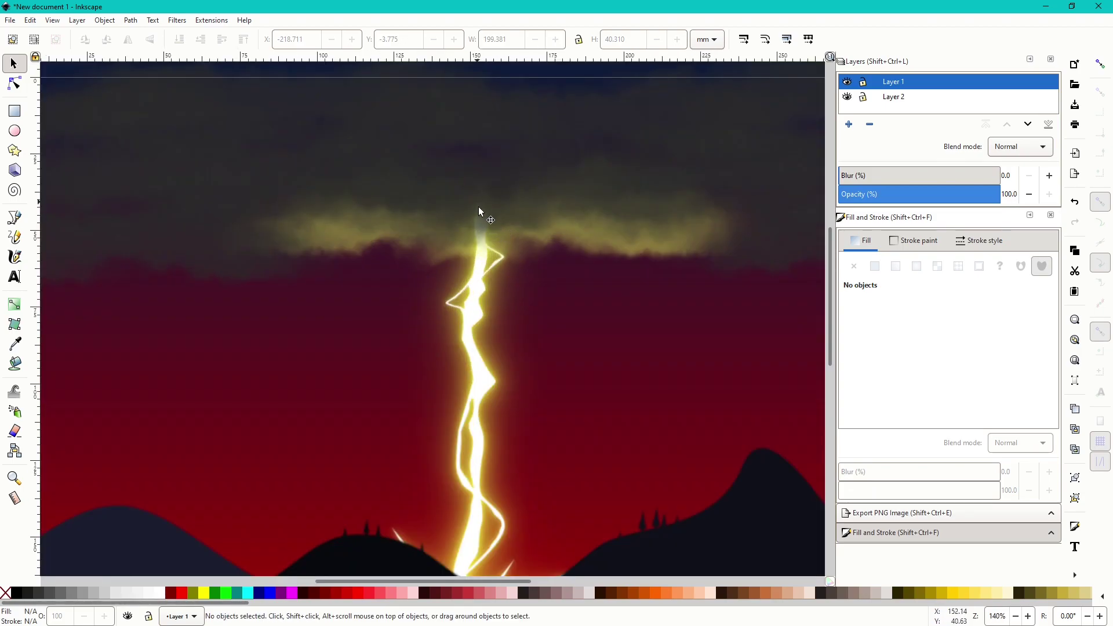
{"action": "left_click_drag", "start_coordinate": [482, 211], "coordinate": [459, 201]}
{"action": "key", "text": "minus"}
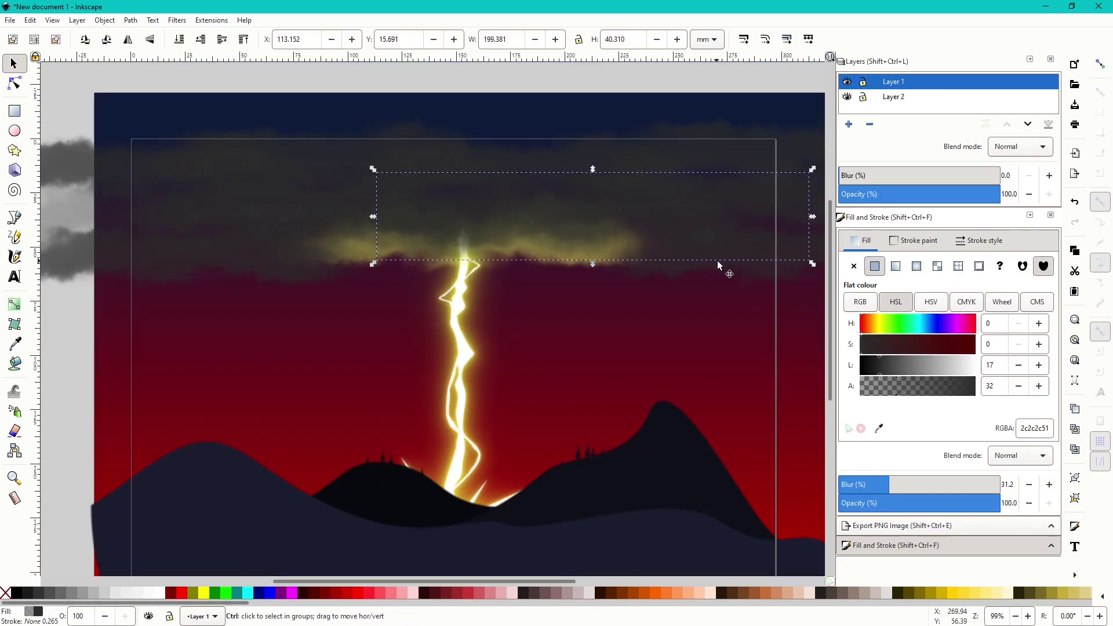
{"action": "left_click_drag", "start_coordinate": [812, 259], "coordinate": [631, 257]}
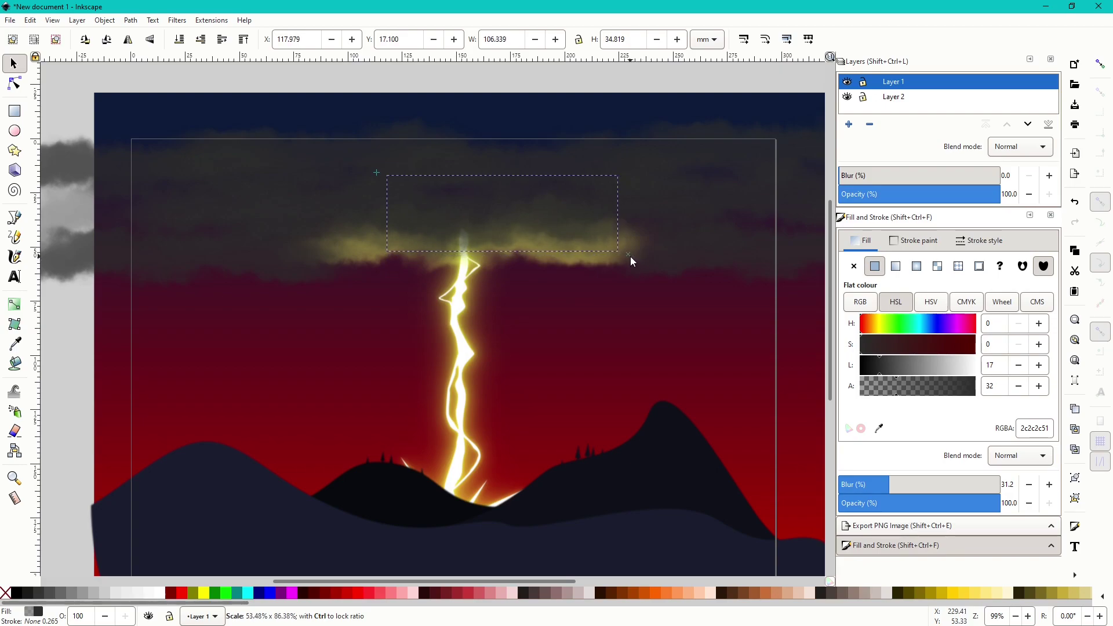
{"action": "key", "text": "ctrl+z"}
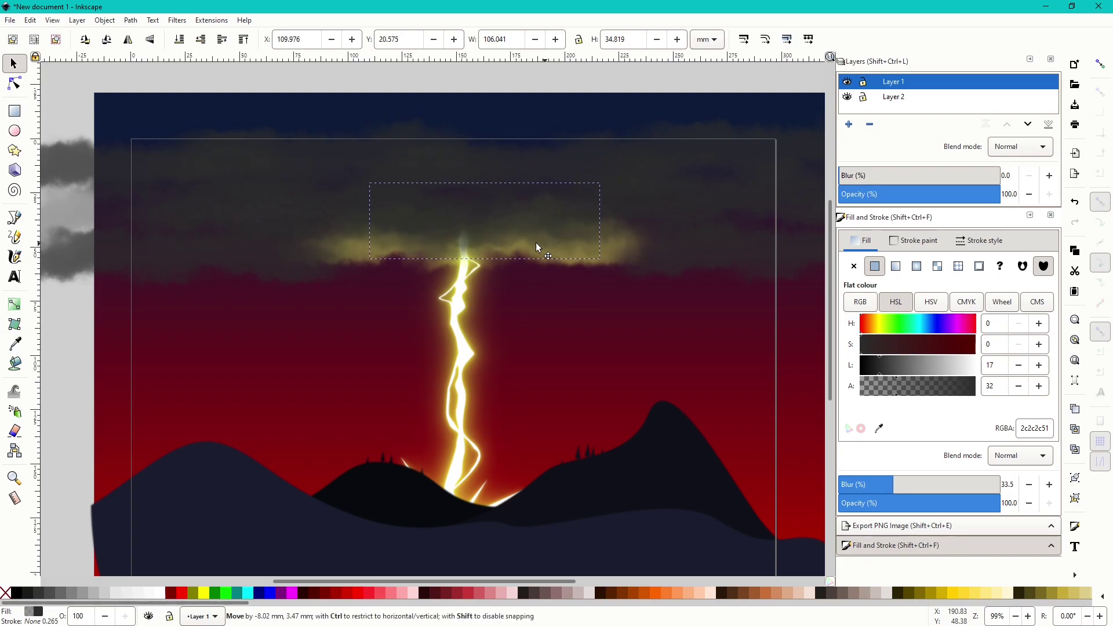
{"action": "key", "text": "ctrl+z"}
{"action": "left_click_drag", "start_coordinate": [915, 388], "coordinate": [952, 391]}
{"action": "mouse_move", "coordinate": [519, 232]}
{"action": "left_mouse_down"}
{"action": "mouse_move", "coordinate": [501, 211]}
{"action": "mouse_move", "coordinate": [527, 257]}
{"action": "mouse_move", "coordinate": [520, 250]}
{"action": "left_mouse_up"}
{"action": "scroll", "coordinate": [498, 194], "scroll_direction": "up", "scroll_amount": 1}
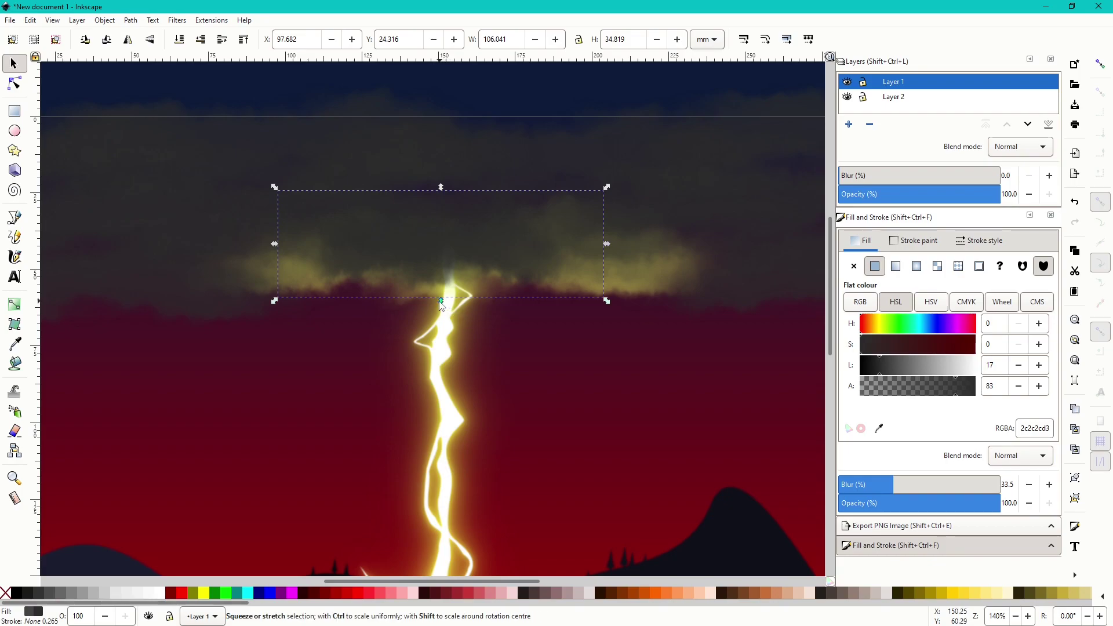
{"action": "left_click_drag", "start_coordinate": [474, 238], "coordinate": [486, 241]}
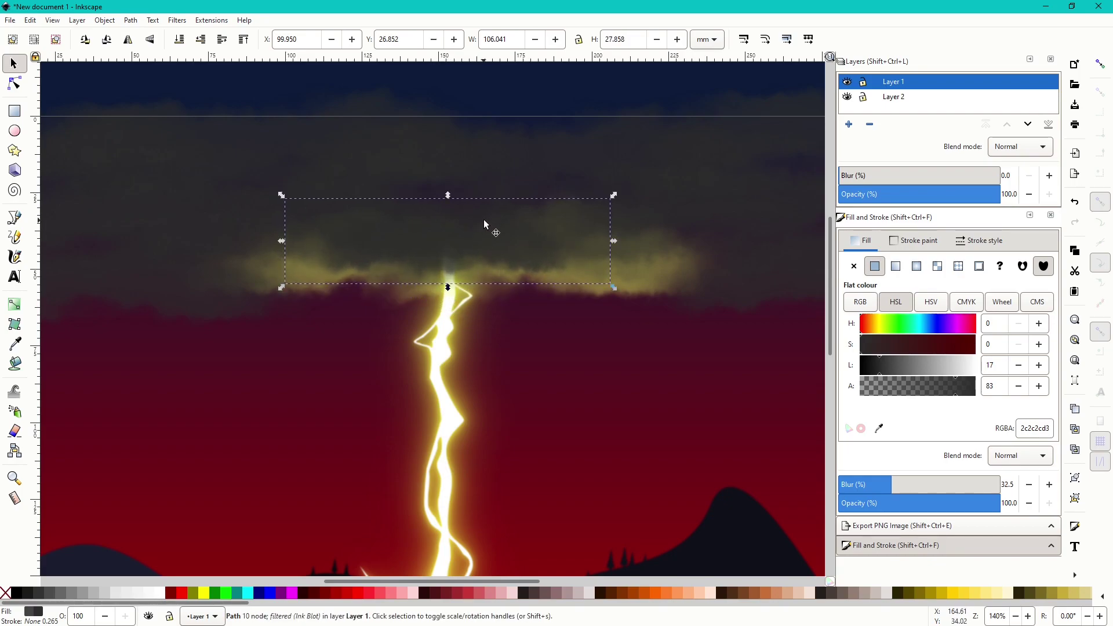
- Fill the cloud-base glow with a short vertical linear gradient from olive to pale yellow-green
{"action": "left_click", "coordinate": [896, 267]}
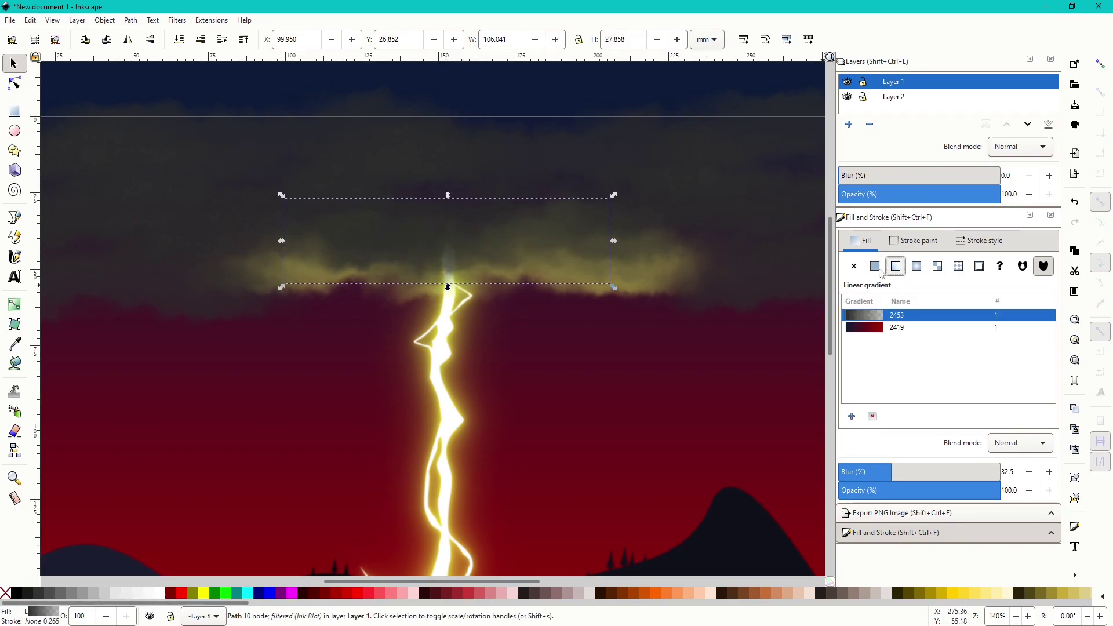
{"action": "left_click", "coordinate": [15, 84]}
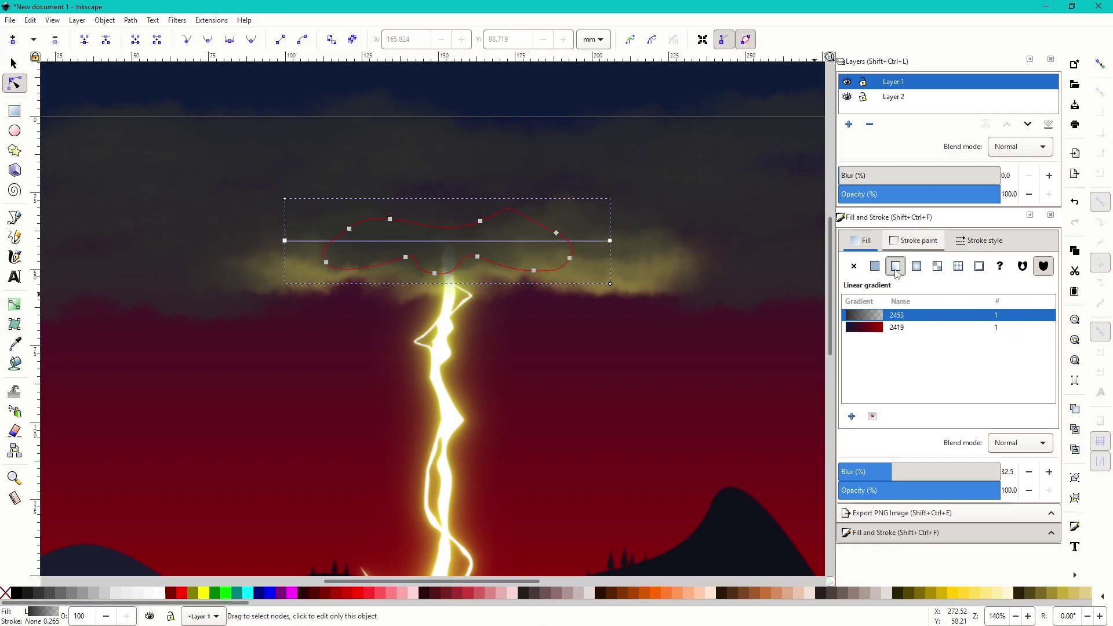
{"action": "left_click_drag", "start_coordinate": [610, 240], "coordinate": [437, 272]}
{"action": "left_click", "coordinate": [881, 323]}
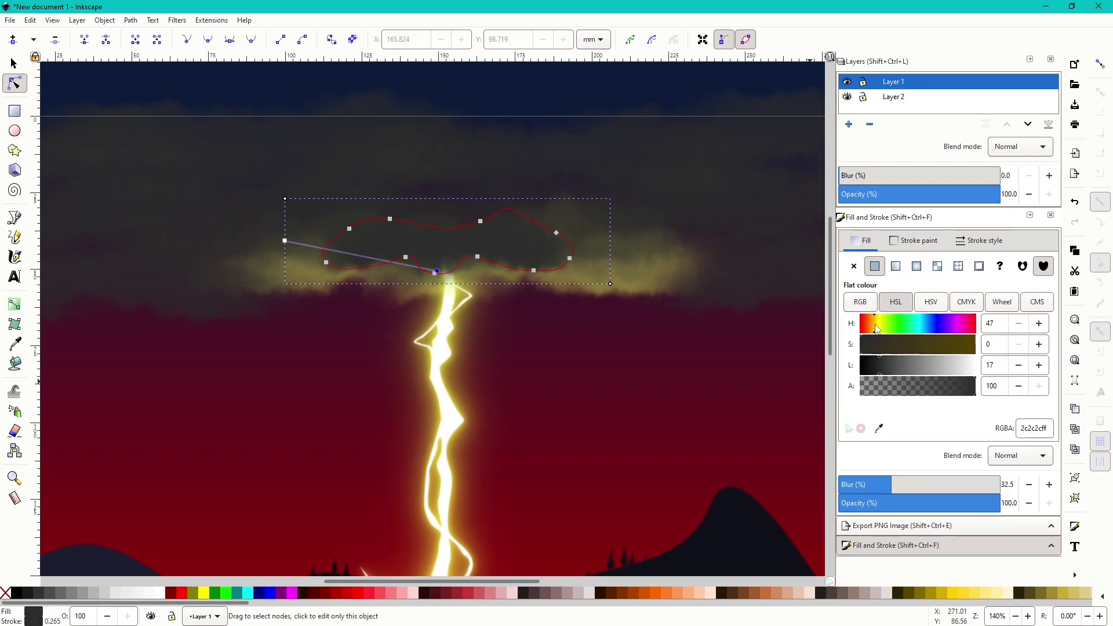
{"action": "left_click", "coordinate": [942, 344]}
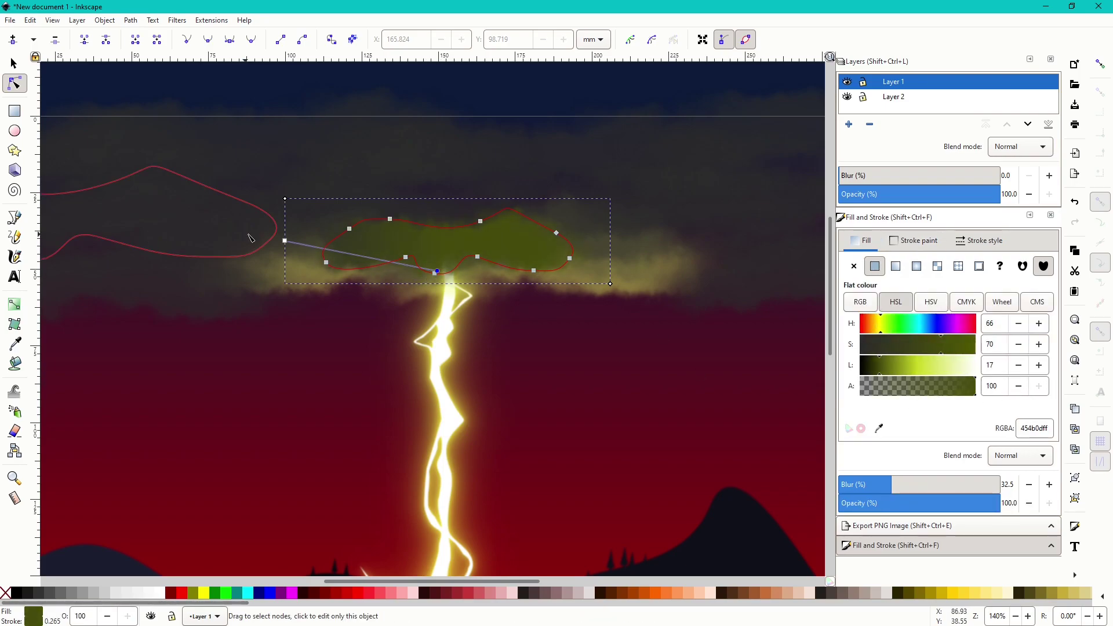
{"action": "mouse_move", "coordinate": [284, 240]}
{"action": "left_mouse_down"}
{"action": "mouse_move", "coordinate": [346, 226]}
{"action": "mouse_move", "coordinate": [449, 233]}
{"action": "mouse_move", "coordinate": [431, 233]}
{"action": "left_mouse_up"}
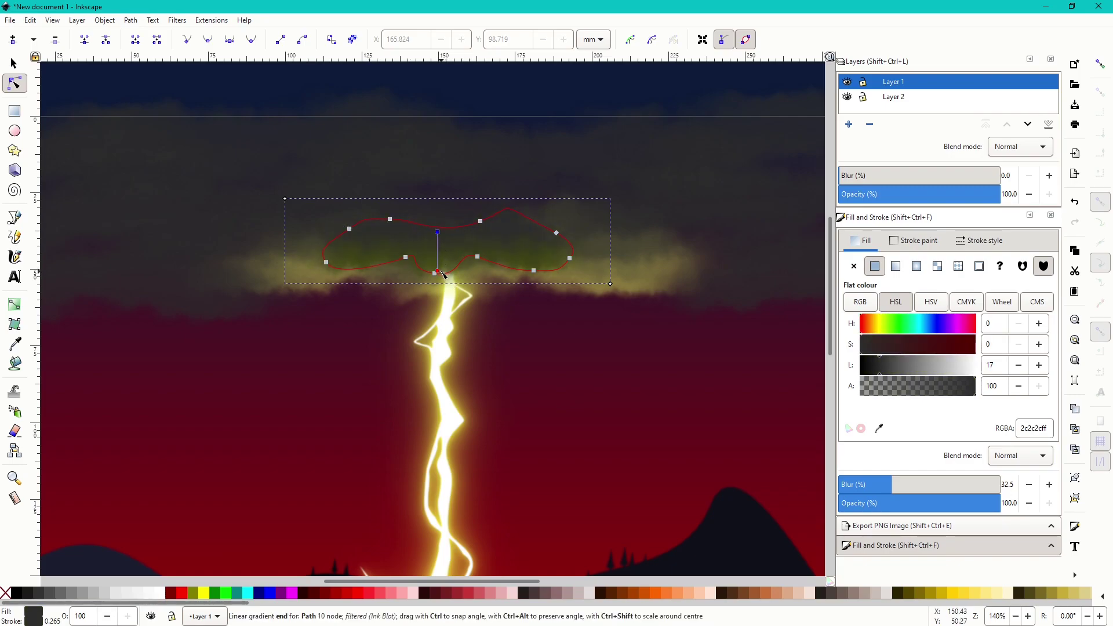
{"action": "left_click_drag", "start_coordinate": [437, 270], "coordinate": [438, 273]}
{"action": "left_click_drag", "start_coordinate": [919, 367], "coordinate": [942, 370]}
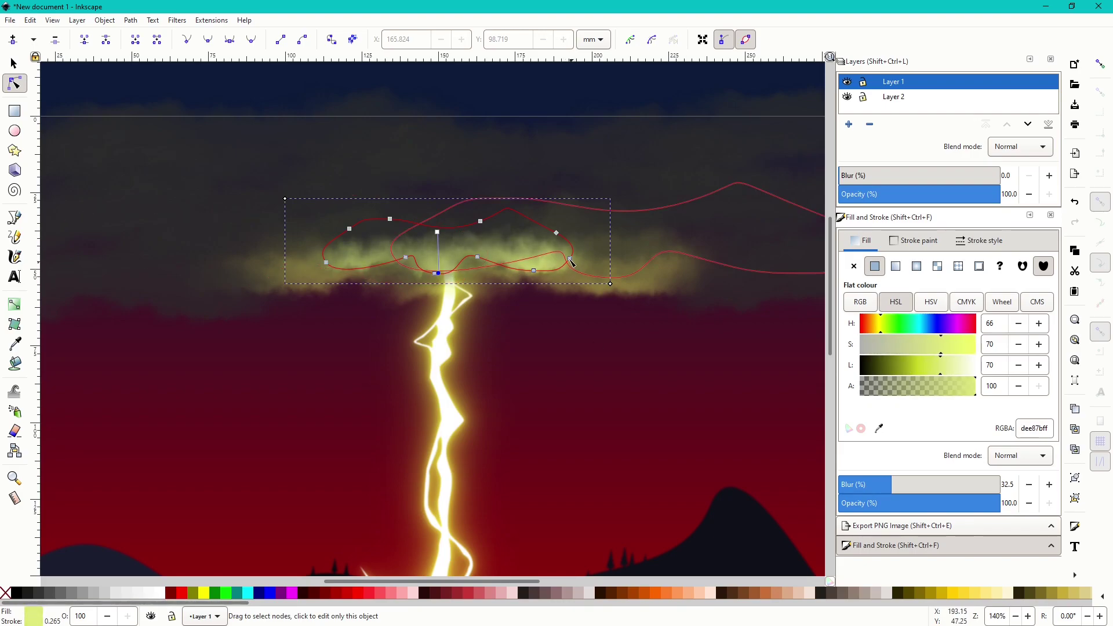
- Lower the glow's opacity to about 70% and check the softened glow against the scene
{"action": "scroll", "coordinate": [521, 209], "scroll_direction": "down", "scroll_amount": 1}
{"action": "scroll", "coordinate": [521, 209], "scroll_direction": "down", "scroll_amount": 1}
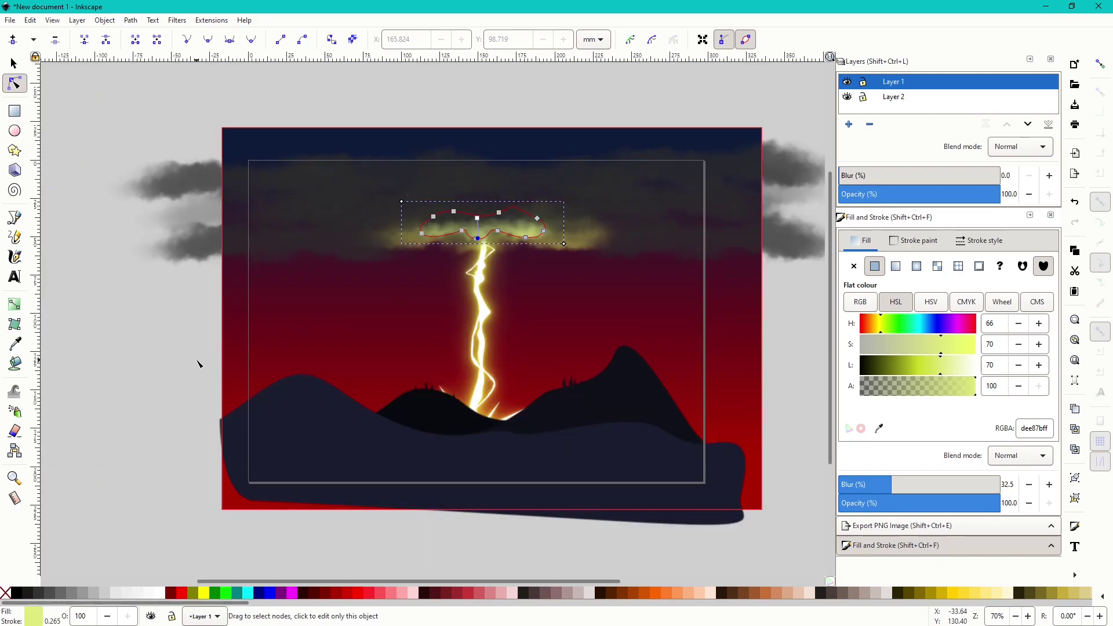
{"action": "left_click", "coordinate": [174, 377]}
{"action": "scroll", "coordinate": [480, 282], "scroll_direction": "down", "scroll_amount": 1}
{"action": "scroll", "coordinate": [480, 282], "scroll_direction": "up", "scroll_amount": 1}
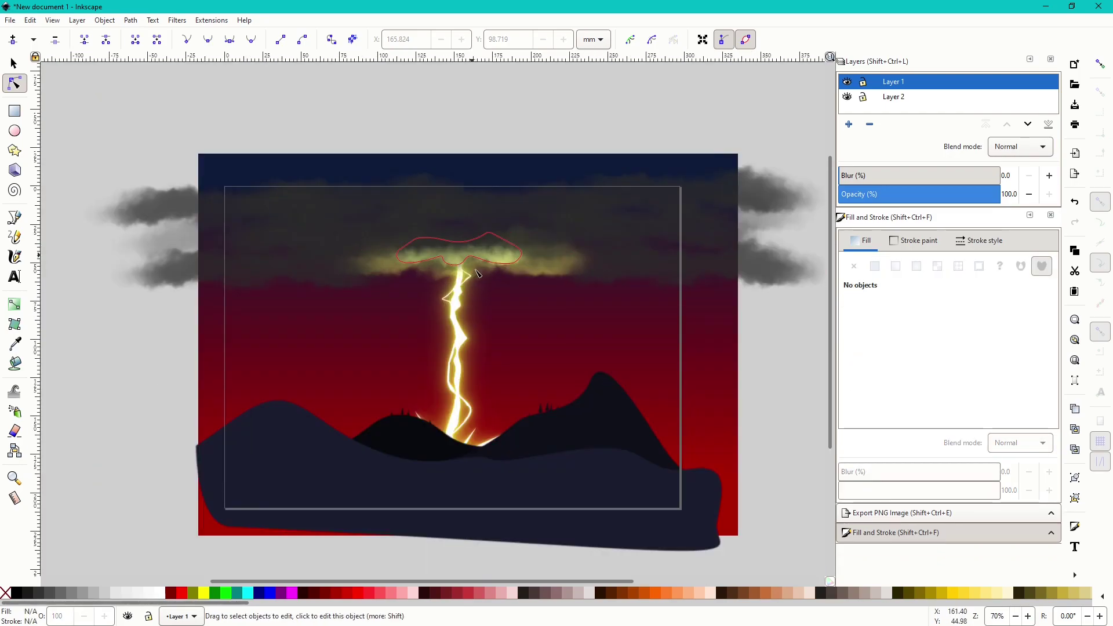
{"action": "scroll", "coordinate": [505, 242], "scroll_direction": "up", "scroll_amount": 2}
{"action": "left_click", "coordinate": [504, 242]}
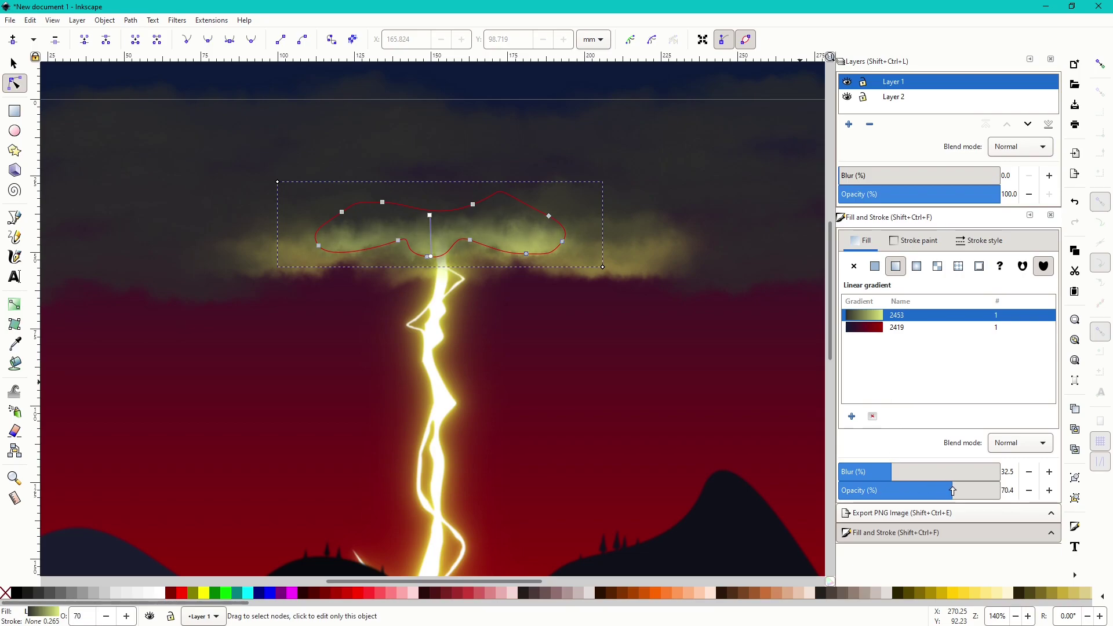
{"action": "scroll", "coordinate": [667, 265], "scroll_direction": "down", "scroll_amount": 2}
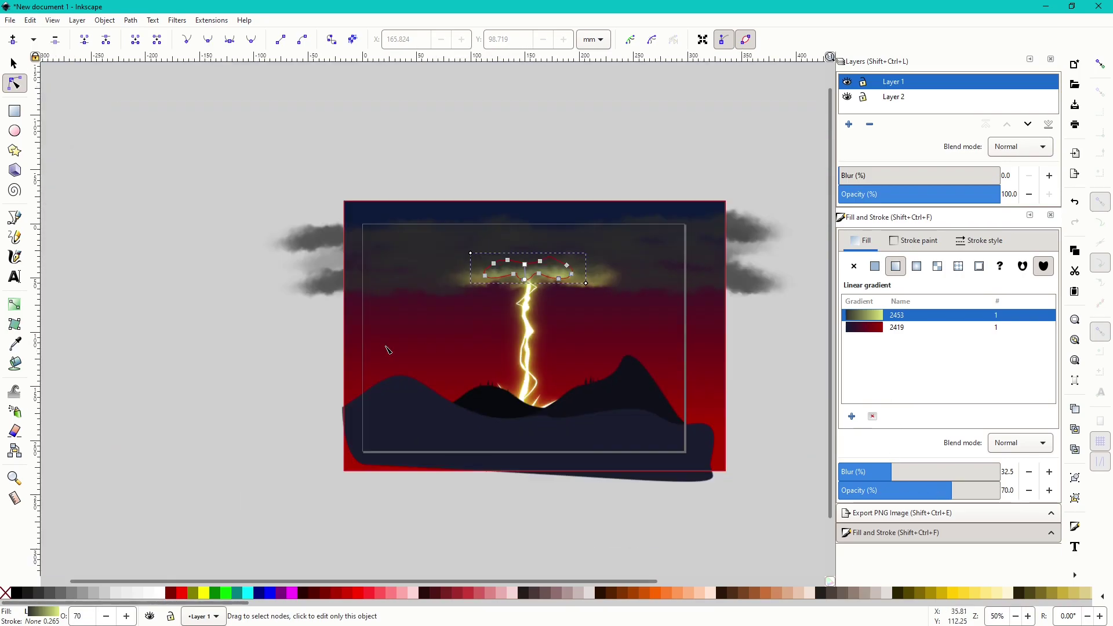
{"action": "key", "text": "Escape"}
{"action": "scroll", "coordinate": [480, 335], "scroll_direction": "down", "scroll_amount": 1}
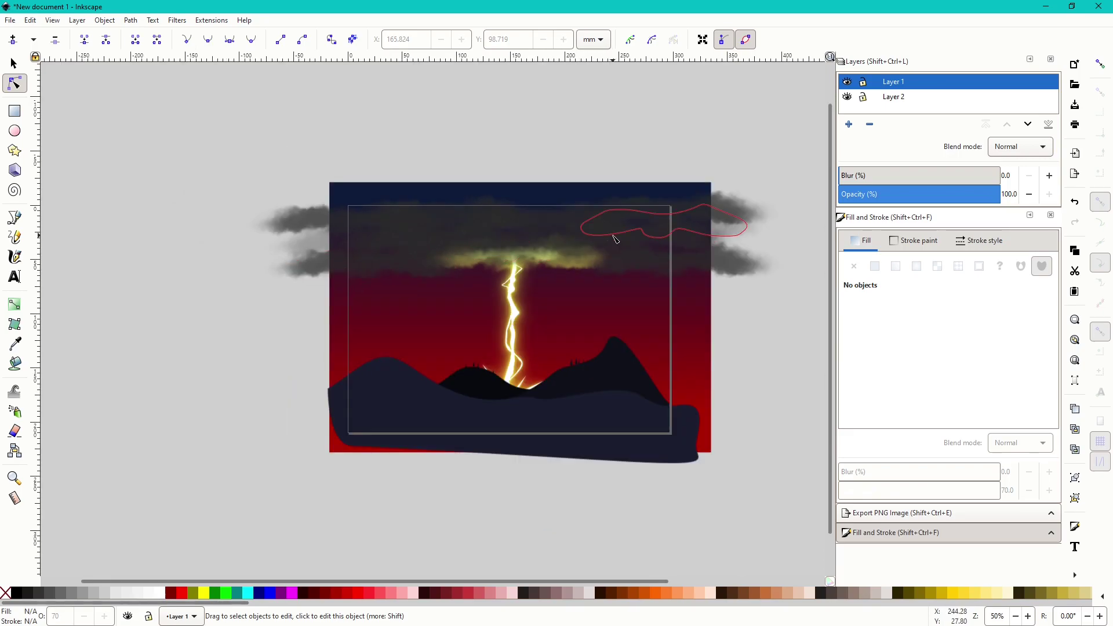
{"action": "scroll", "coordinate": [609, 238], "scroll_direction": "up", "scroll_amount": 1}
{"action": "scroll", "coordinate": [534, 273], "scroll_direction": "up", "scroll_amount": 1}
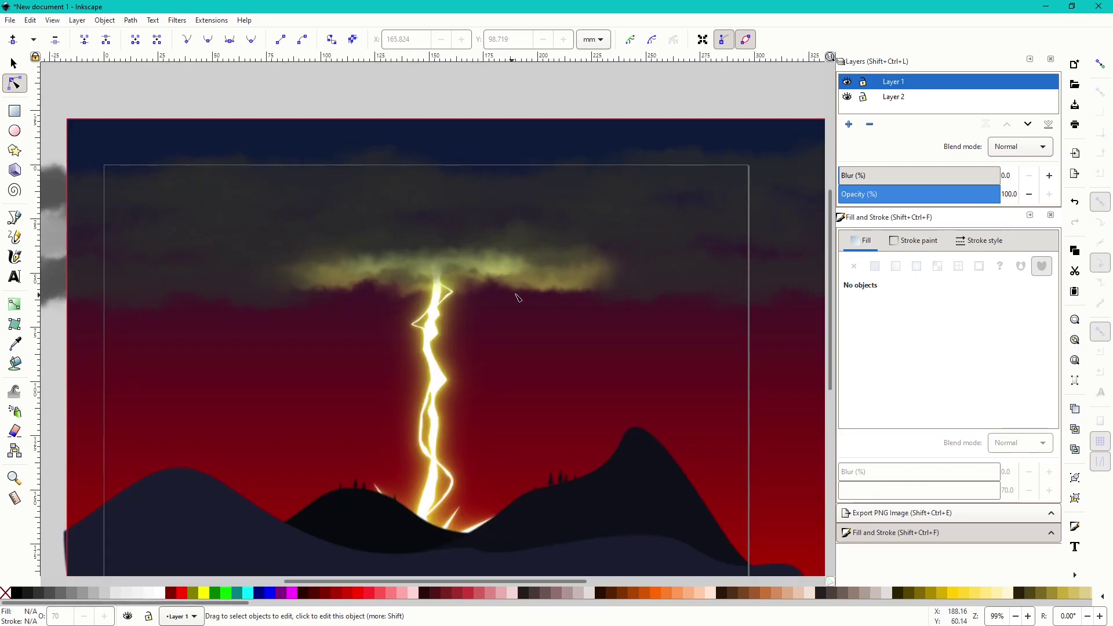
{"action": "scroll", "coordinate": [535, 276], "scroll_direction": "down", "scroll_amount": 2}
{"action": "scroll", "coordinate": [568, 340], "scroll_direction": "up", "scroll_amount": 1}
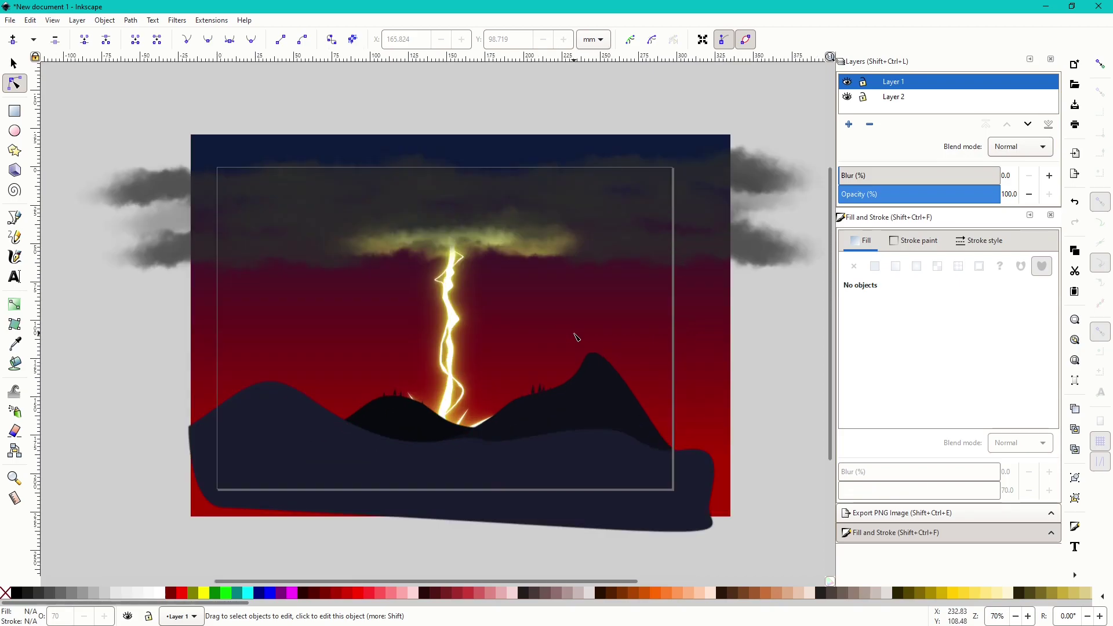
- Recolour the background gradient's bottom stop from red to yellow-green 949b00
{"action": "left_click", "coordinate": [525, 351]}
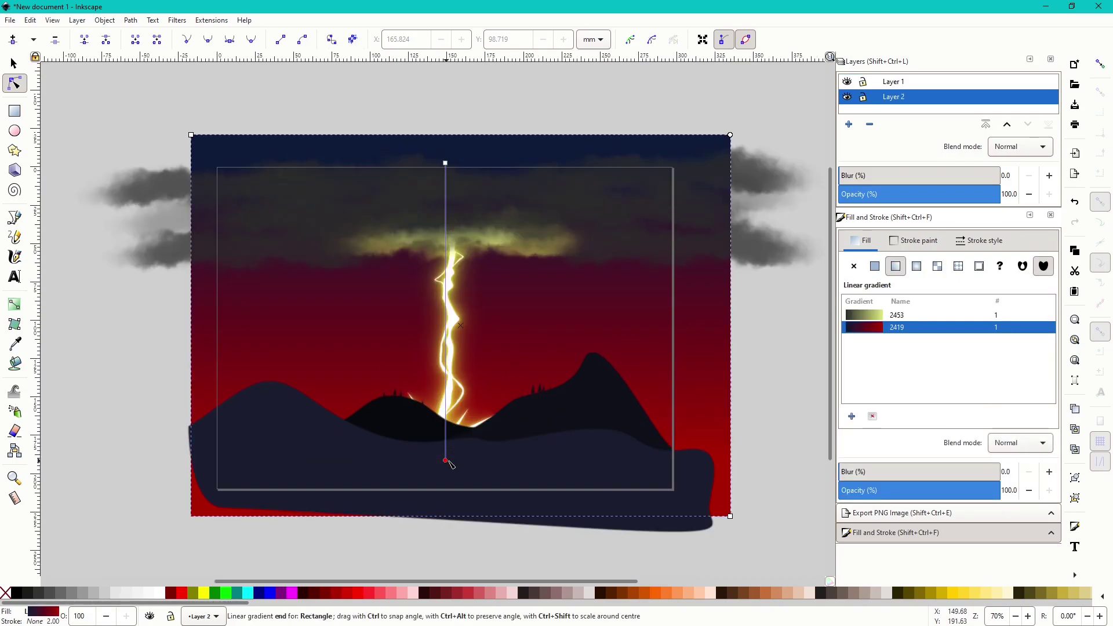
{"action": "left_click", "coordinate": [445, 460]}
{"action": "left_click_drag", "start_coordinate": [889, 371], "coordinate": [880, 370]}
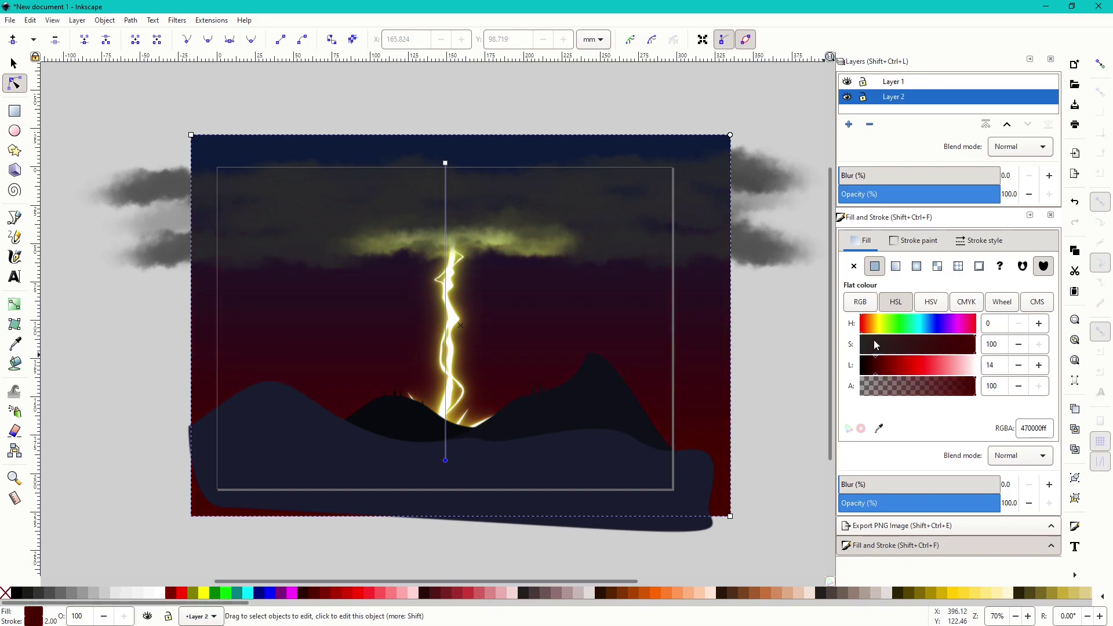
{"action": "left_click_drag", "start_coordinate": [911, 330], "coordinate": [882, 333]}
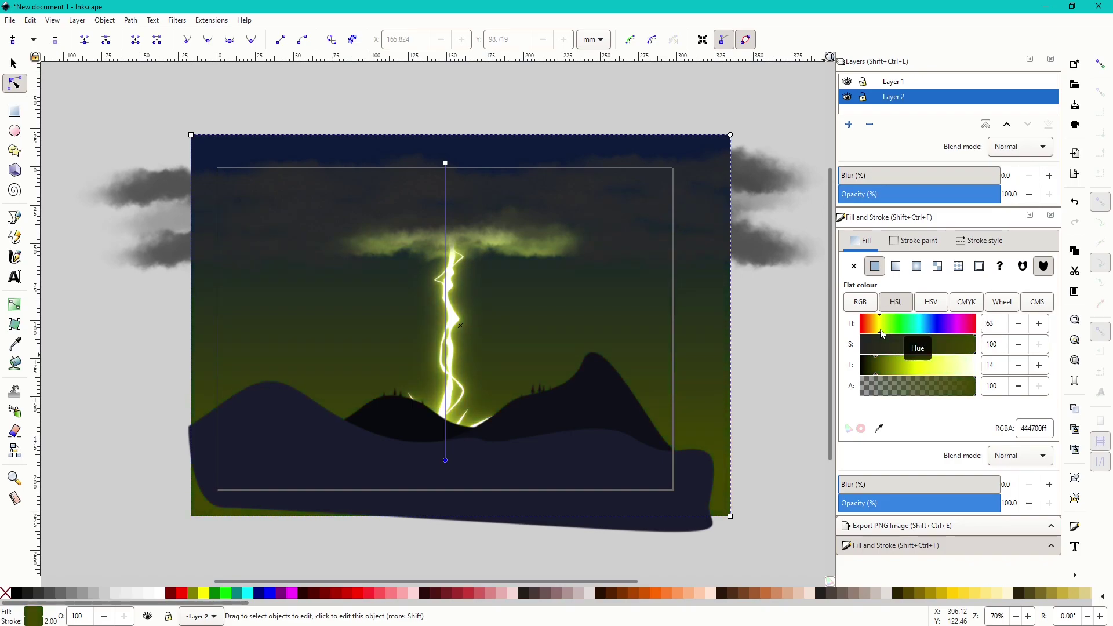
{"action": "left_click", "coordinate": [911, 367]}
{"action": "left_click_drag", "start_coordinate": [903, 369], "coordinate": [895, 370]}
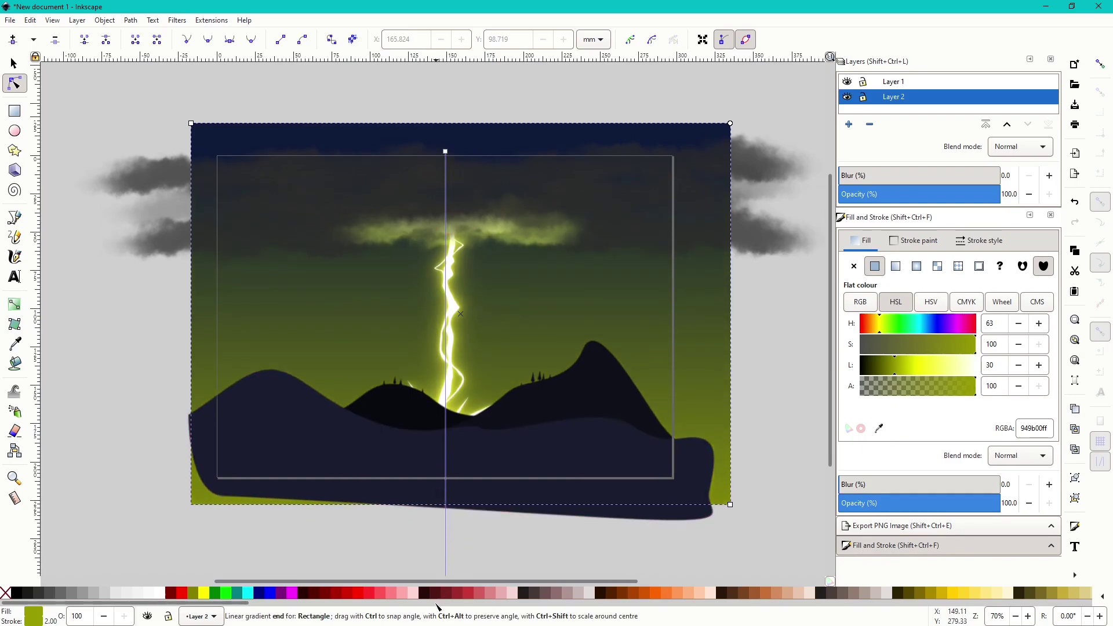
- Stretch the background gradient lower and review the navy-to-yellow-green sky
{"action": "scroll", "coordinate": [432, 521], "scroll_direction": "down", "scroll_amount": 6}
{"action": "scroll", "coordinate": [413, 506], "scroll_direction": "down", "scroll_amount": 1, "text": "ctrl"}
{"action": "scroll", "coordinate": [413, 506], "scroll_direction": "up", "scroll_amount": 4}
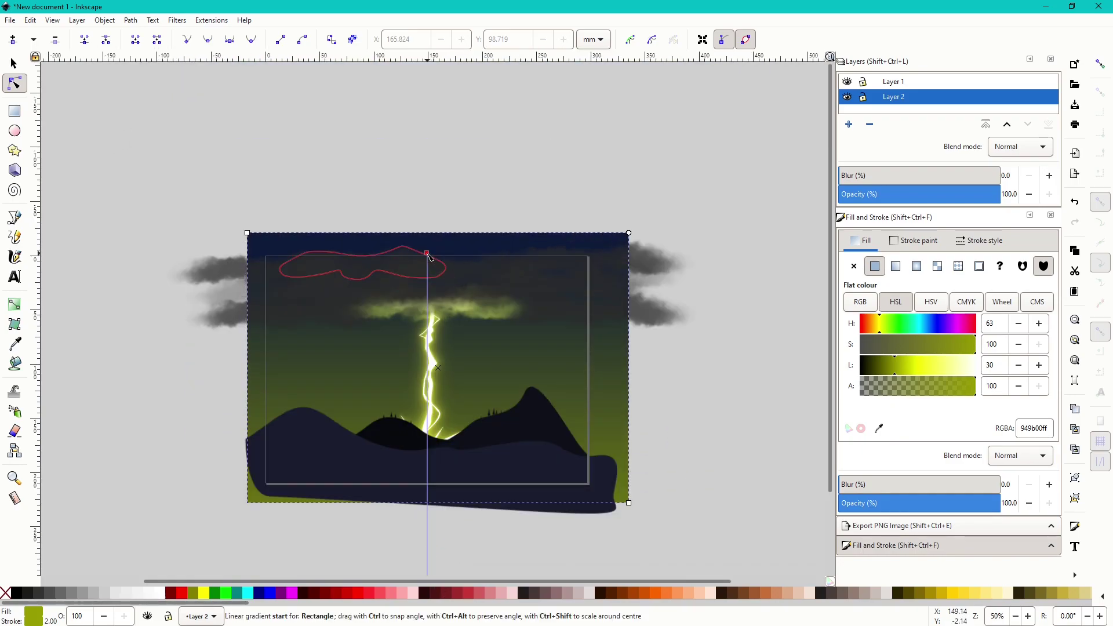
{"action": "left_click", "coordinate": [496, 420]}
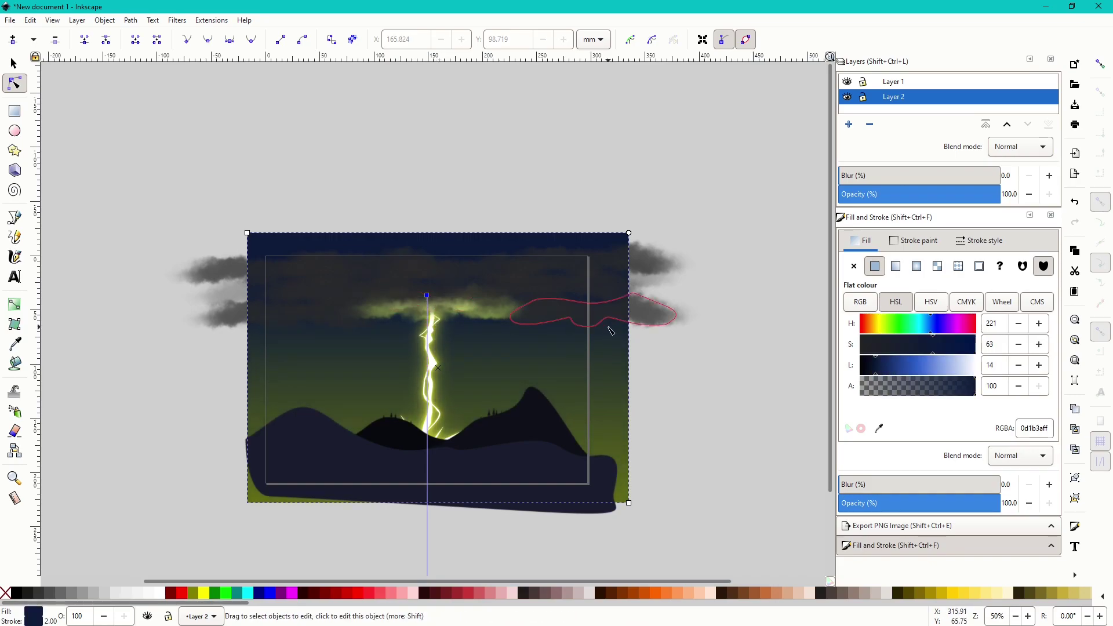
{"action": "scroll", "coordinate": [496, 419], "scroll_direction": "down", "scroll_amount": 3}
{"action": "scroll", "coordinate": [552, 315], "scroll_direction": "up", "scroll_amount": 1, "text": "ctrl"}
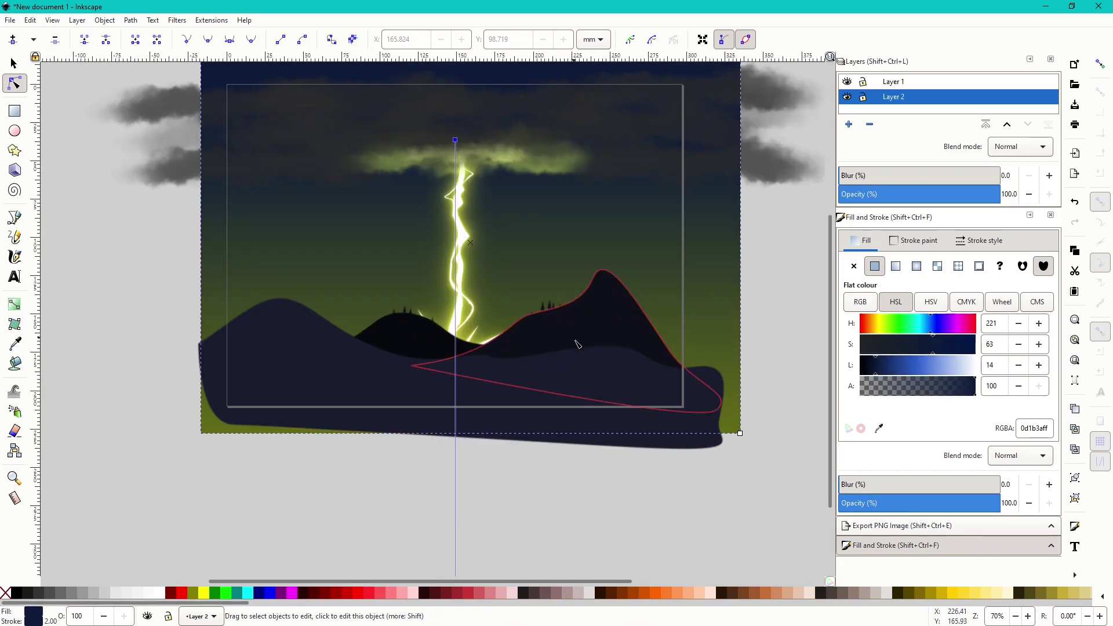
{"action": "scroll", "coordinate": [571, 374], "scroll_direction": "down", "scroll_amount": 1, "text": "ctrl"}
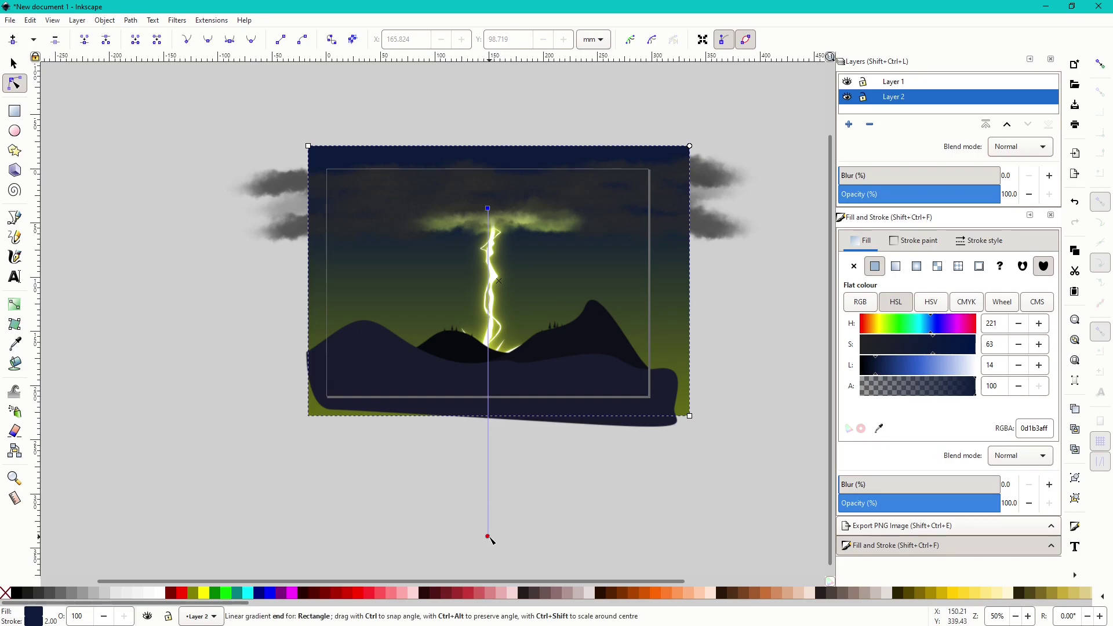
{"action": "key", "text": "Escape"}
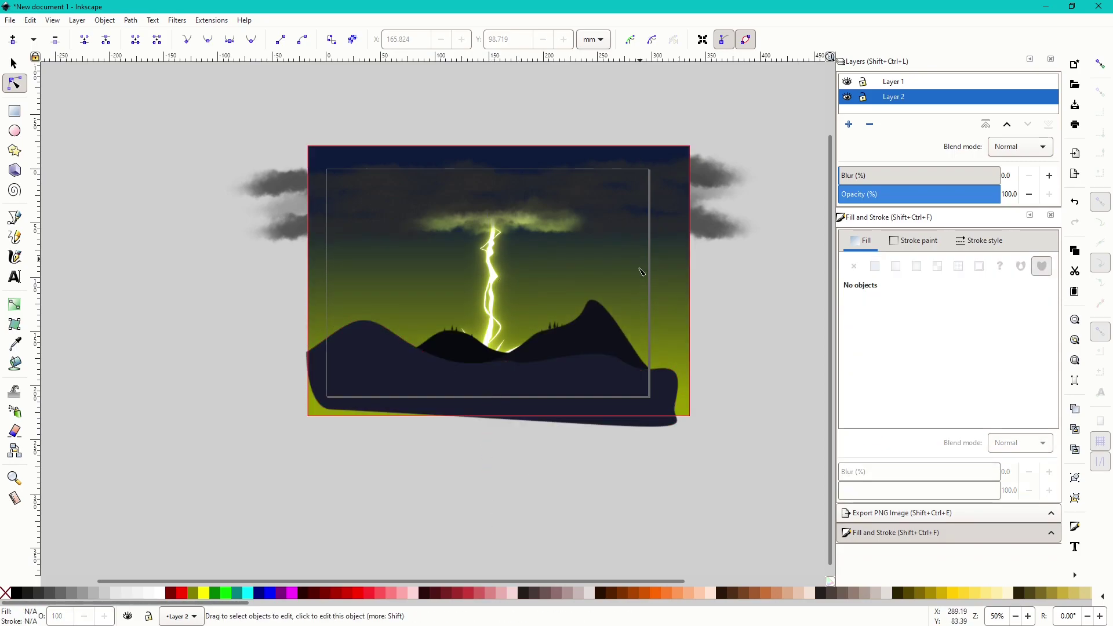
{"action": "scroll", "coordinate": [422, 348], "scroll_direction": "up", "scroll_amount": 2, "text": "ctrl"}
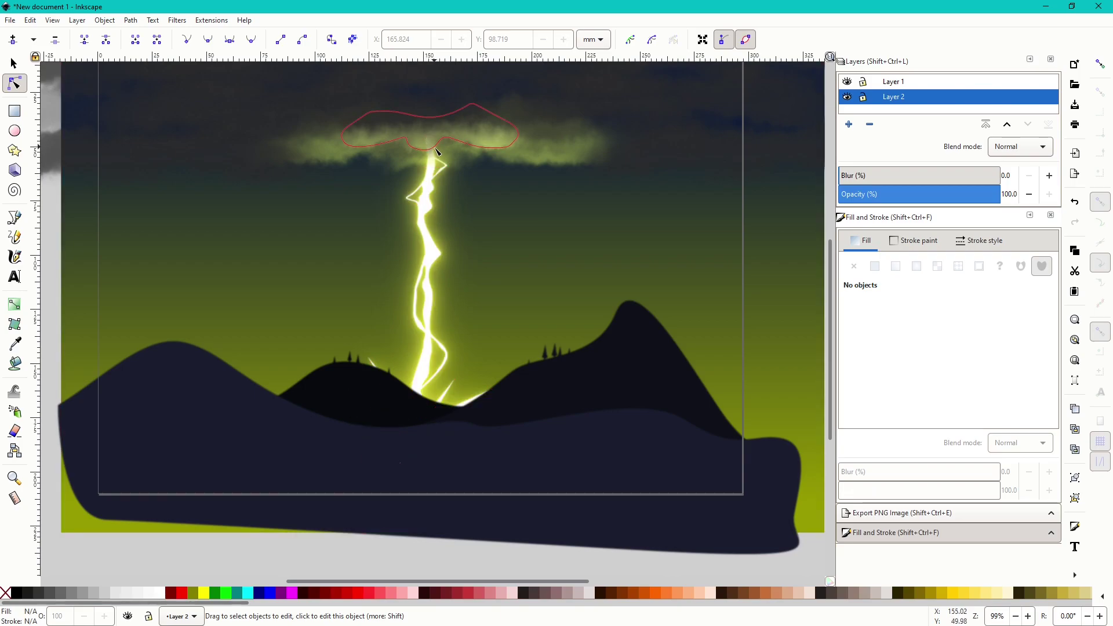
{"action": "scroll", "coordinate": [556, 336], "scroll_direction": "down", "scroll_amount": 1, "text": "ctrl"}
{"action": "scroll", "coordinate": [466, 292], "scroll_direction": "up", "scroll_amount": 1, "text": "ctrl"}
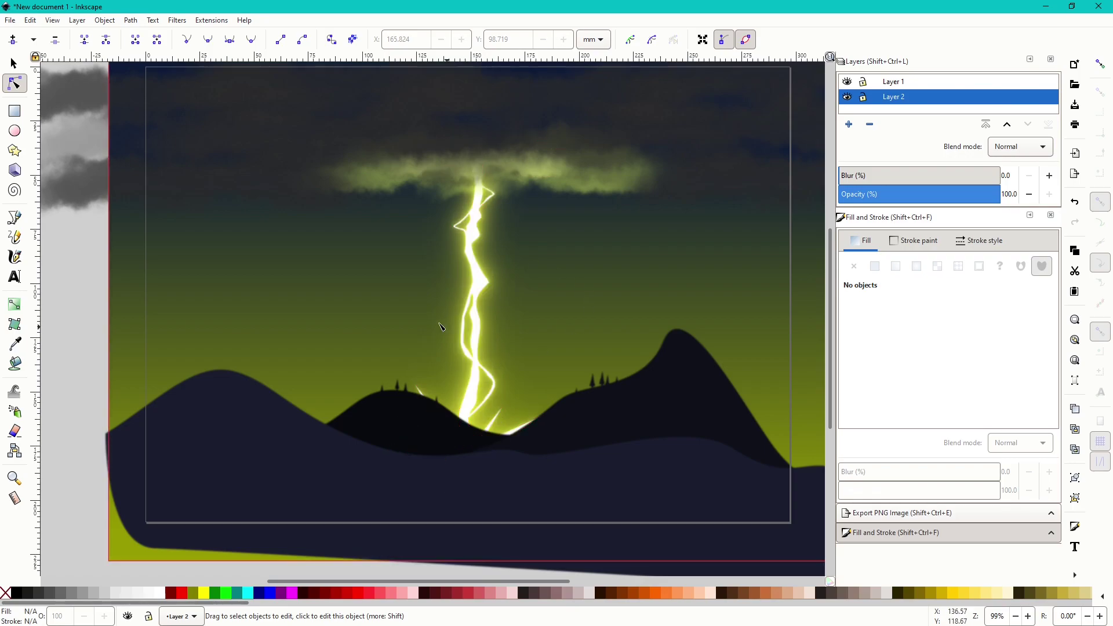
{"action": "key", "text": "s"}
{"action": "scroll", "coordinate": [423, 378], "scroll_direction": "down", "scroll_amount": 1, "text": "ctrl"}
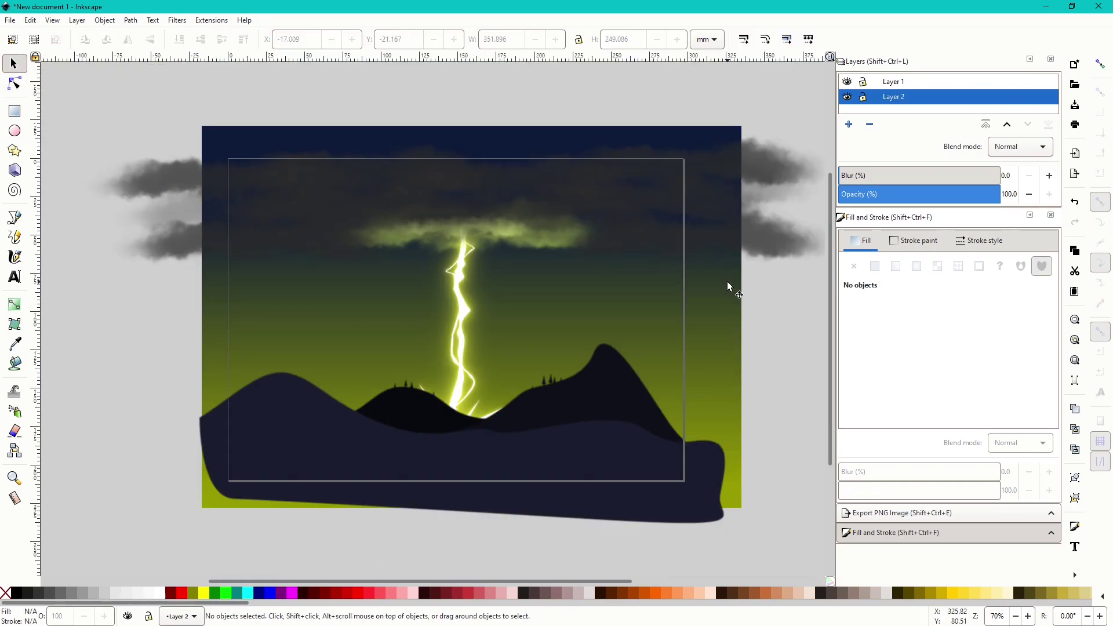